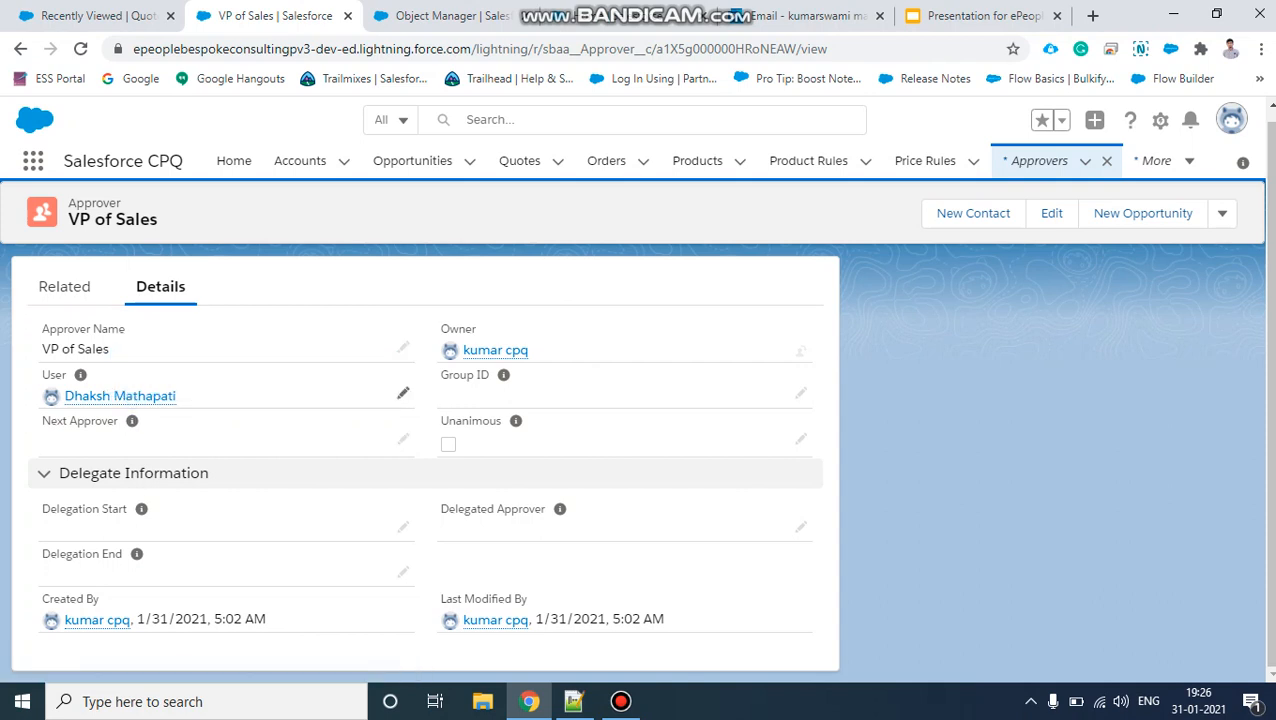
# Start a new approval rule for the VP of Sales approver and name it "IF Core Product List price is then $14 need approval from VP"
pyautogui.click(64, 287)
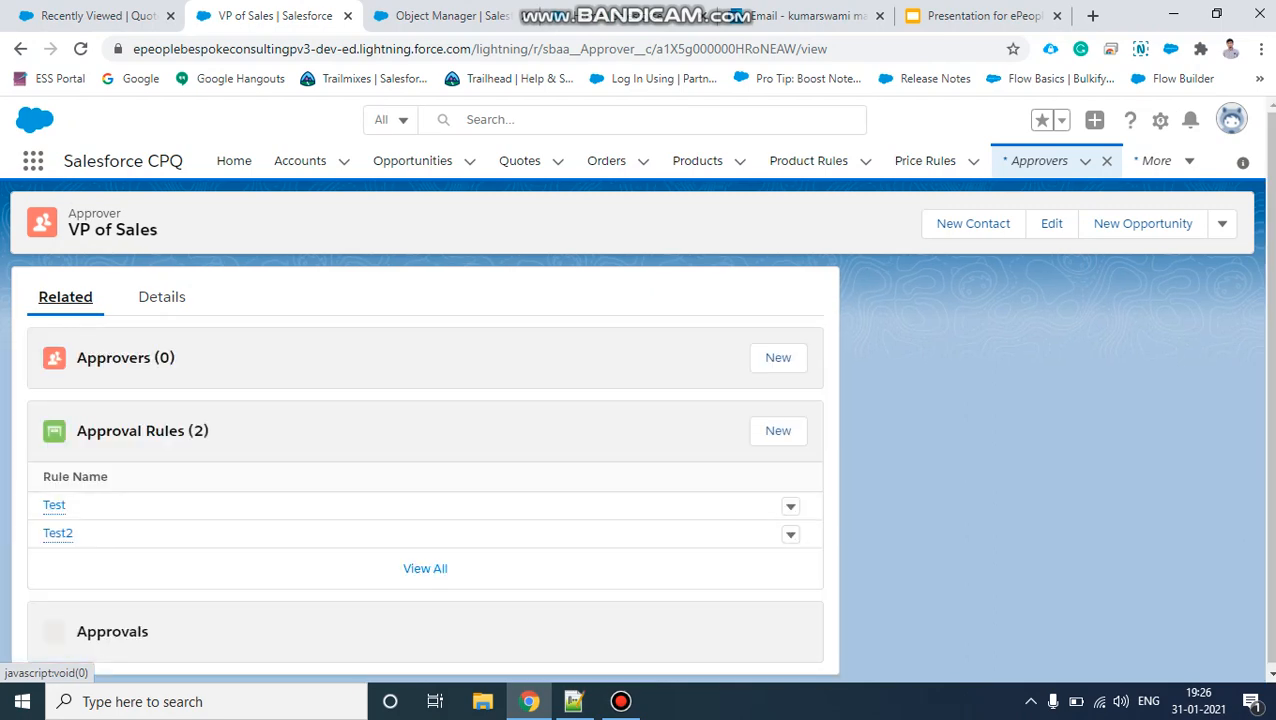
pyautogui.click(778, 430)
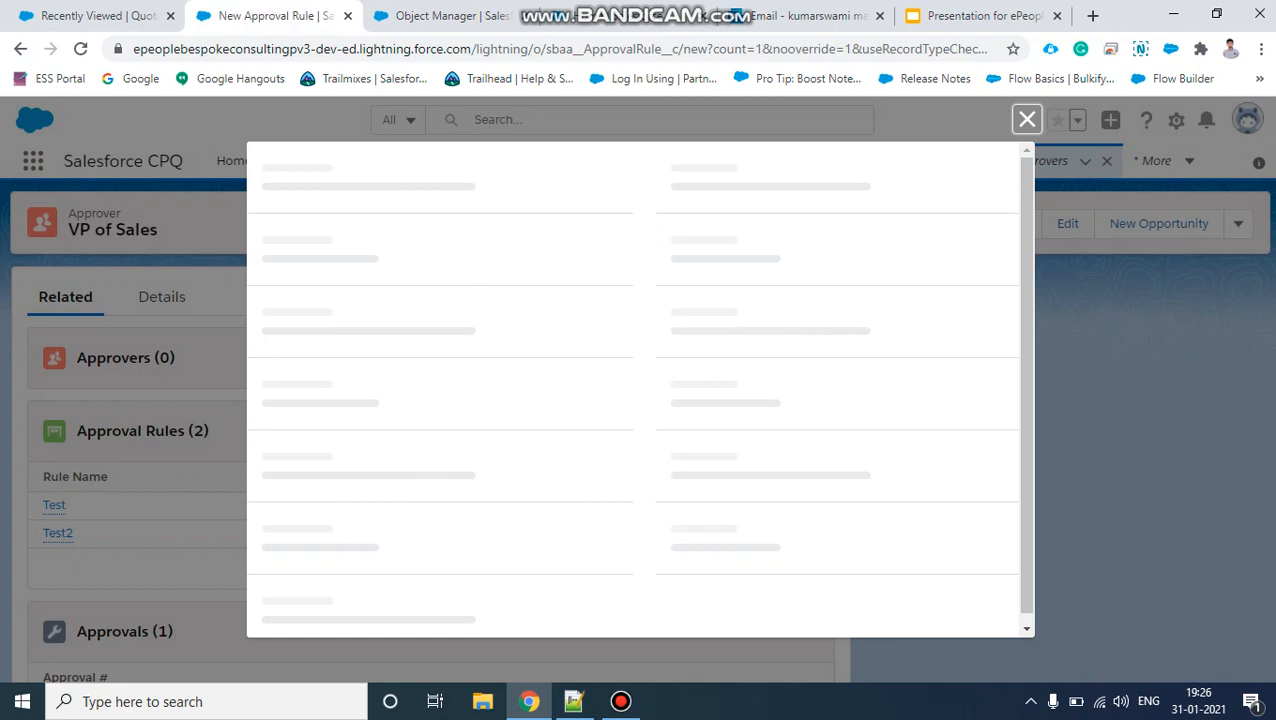
pyautogui.write('IF V')
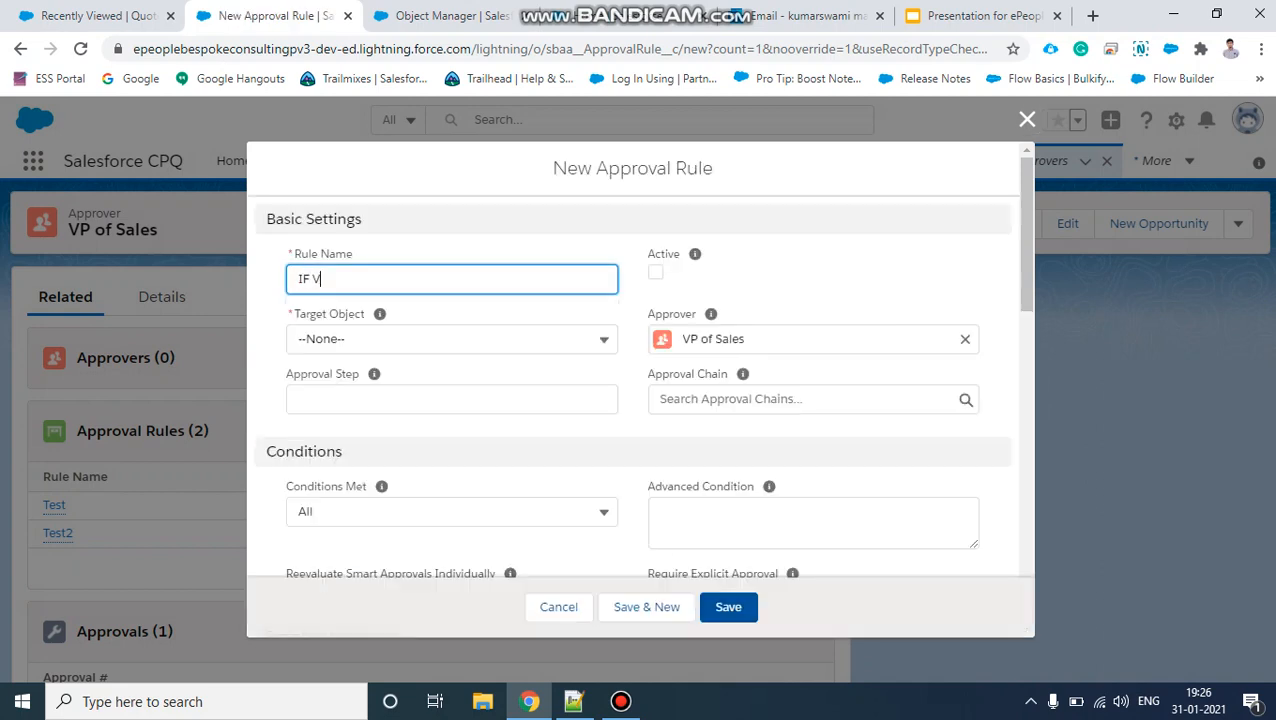
pyautogui.press('BackSpace')
pyautogui.write('Core Product List price is them')
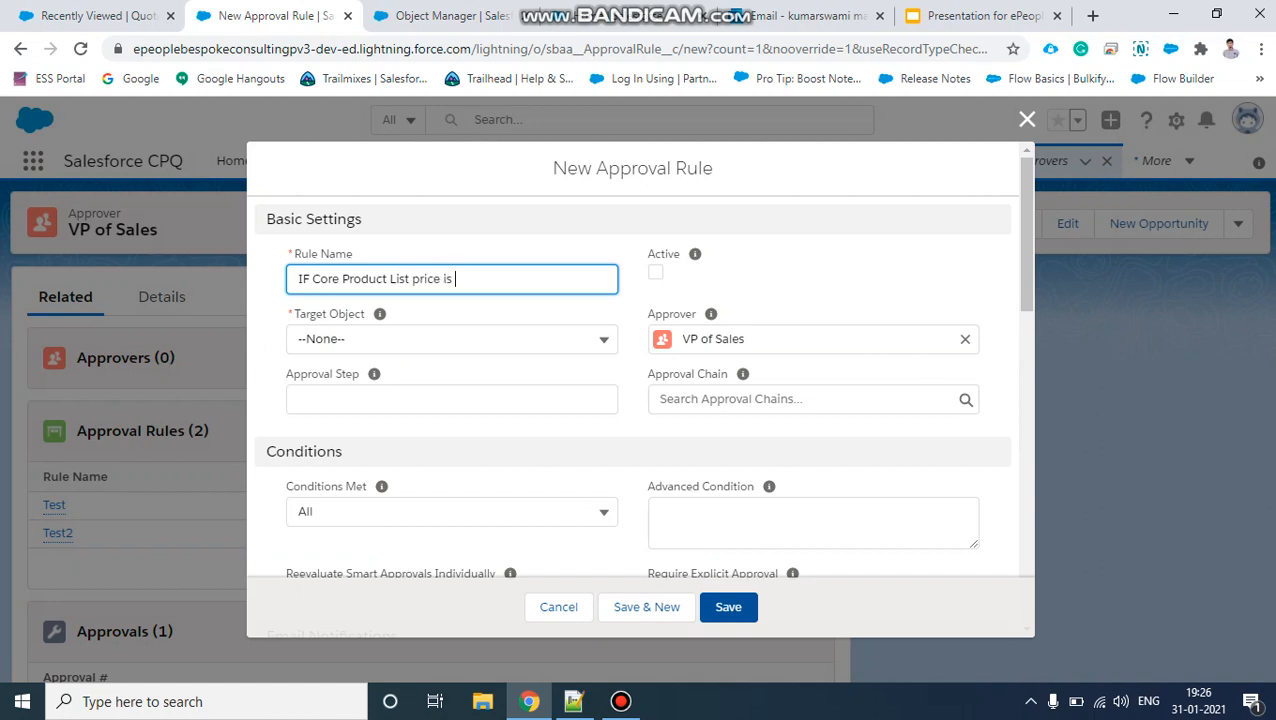
pyautogui.press('BackSpace')
pyautogui.press('BackSpace')
pyautogui.write('n 14')
pyautogui.press('Left')
pyautogui.press('Left')
pyautogui.write('$')
pyautogui.press('Right')
pyautogui.press('Right')
pyautogui.write('nee')
pyautogui.write('d approv')
pyautogui.write('als')
pyautogui.press('BackSpace')
pyautogui.press('BackSpace')
pyautogui.press('BackSpace')
pyautogui.write('al f')
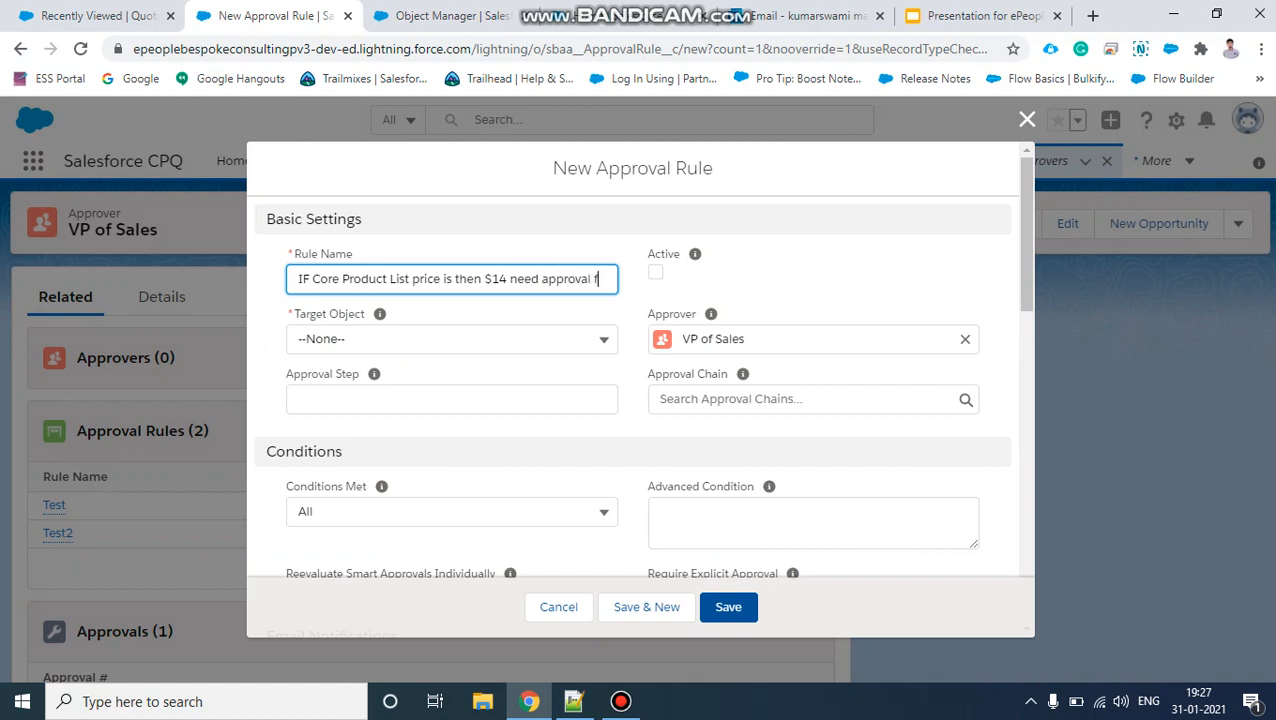
pyautogui.write('rom VP')
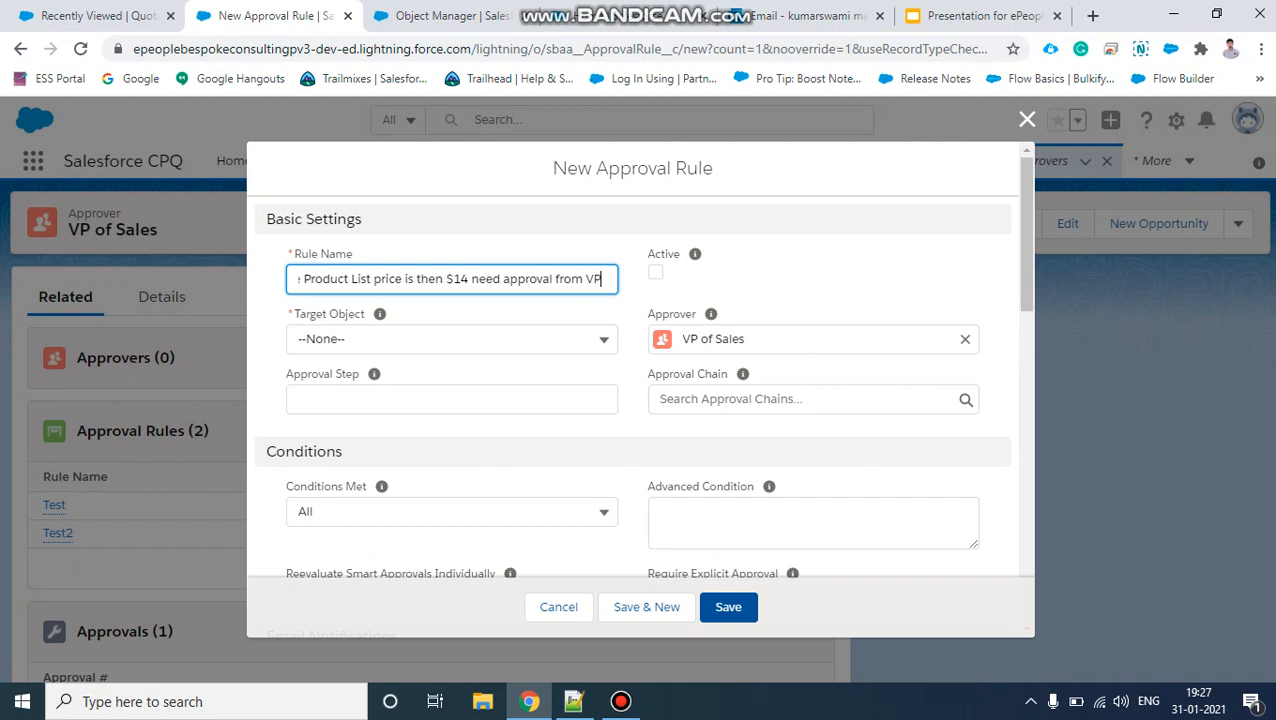
# Mark the approval rule as active, with SBQQ__Quote__c as the target object and 1 as the approval step
pyautogui.click(655, 272)
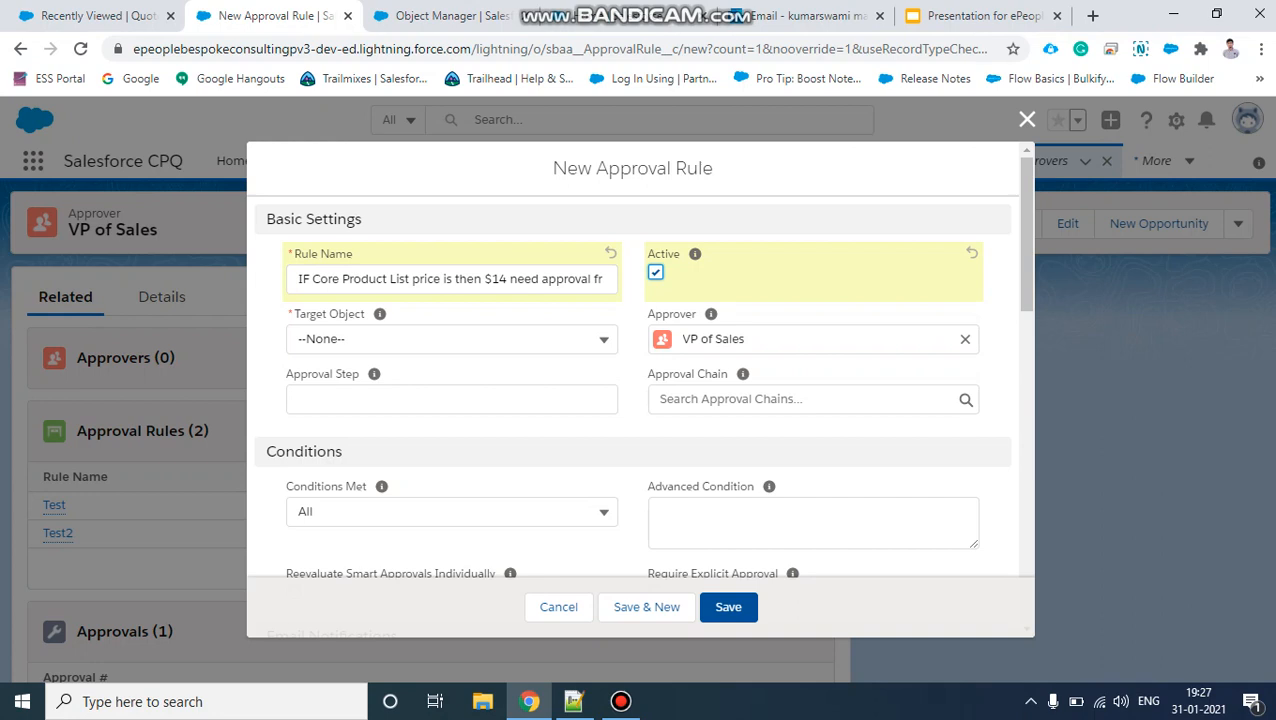
pyautogui.click(452, 340)
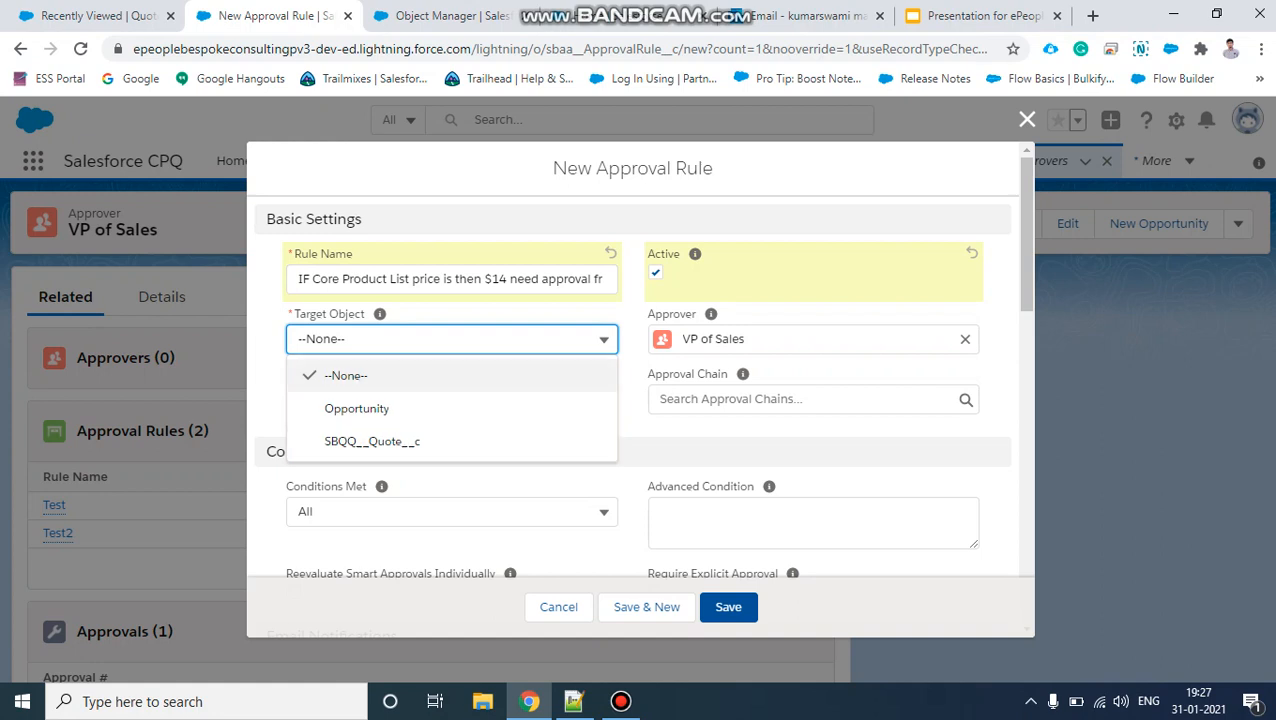
pyautogui.click(372, 441)
pyautogui.scroll(-2, 632, 400)
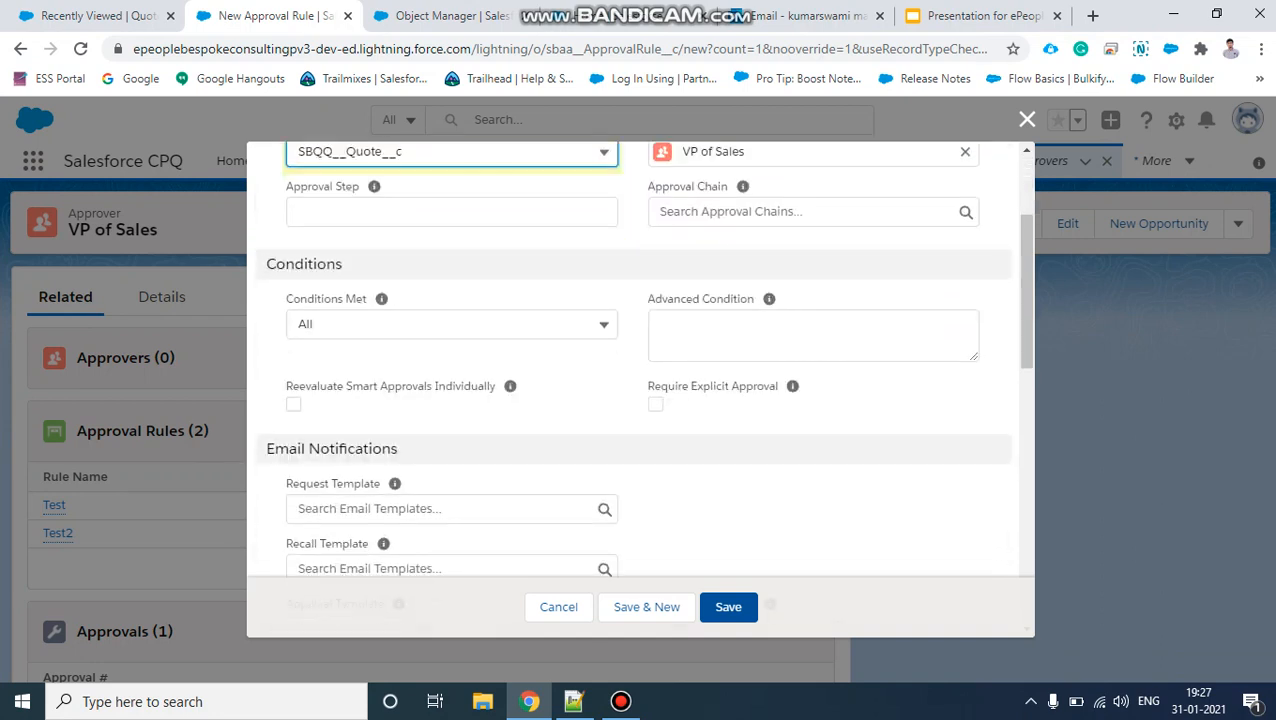
pyautogui.click(452, 212)
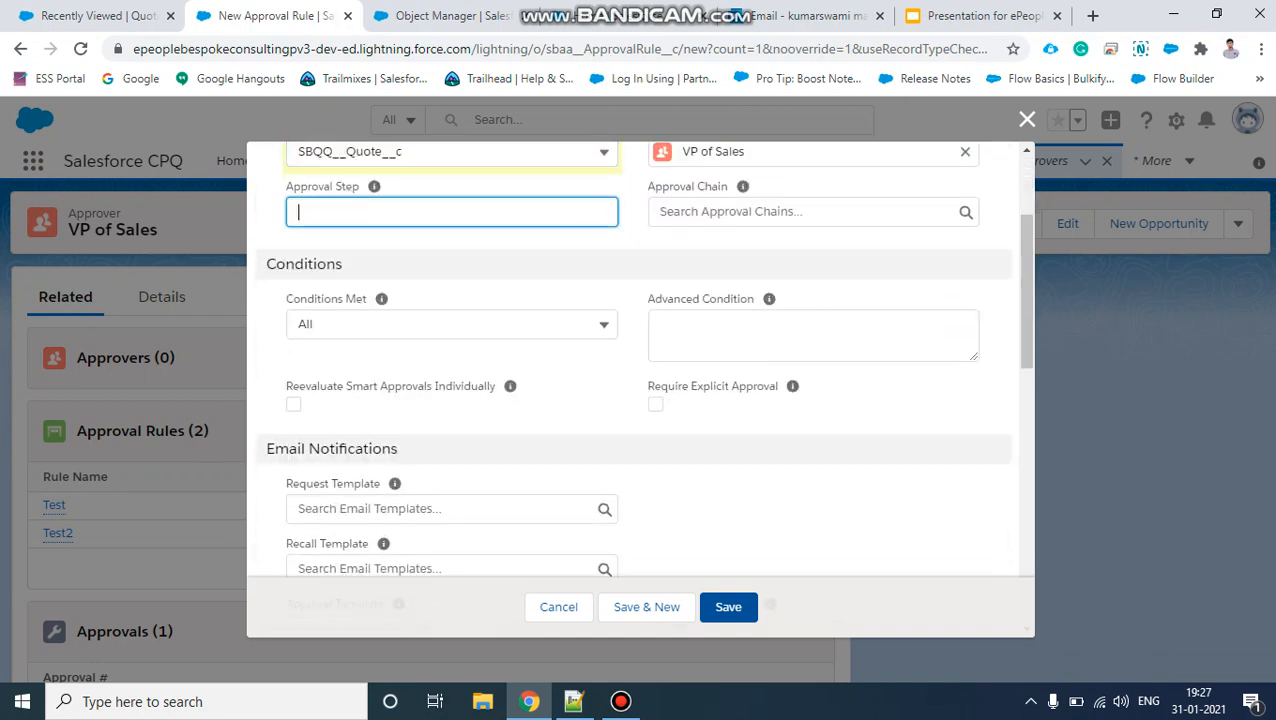
pyautogui.write('1')
pyautogui.press('Tab')
# Assign Approval Email Template as the rule's request, recall, approval and rejection templates
pyautogui.scroll(-3, 632, 400)
pyautogui.click(440, 228)
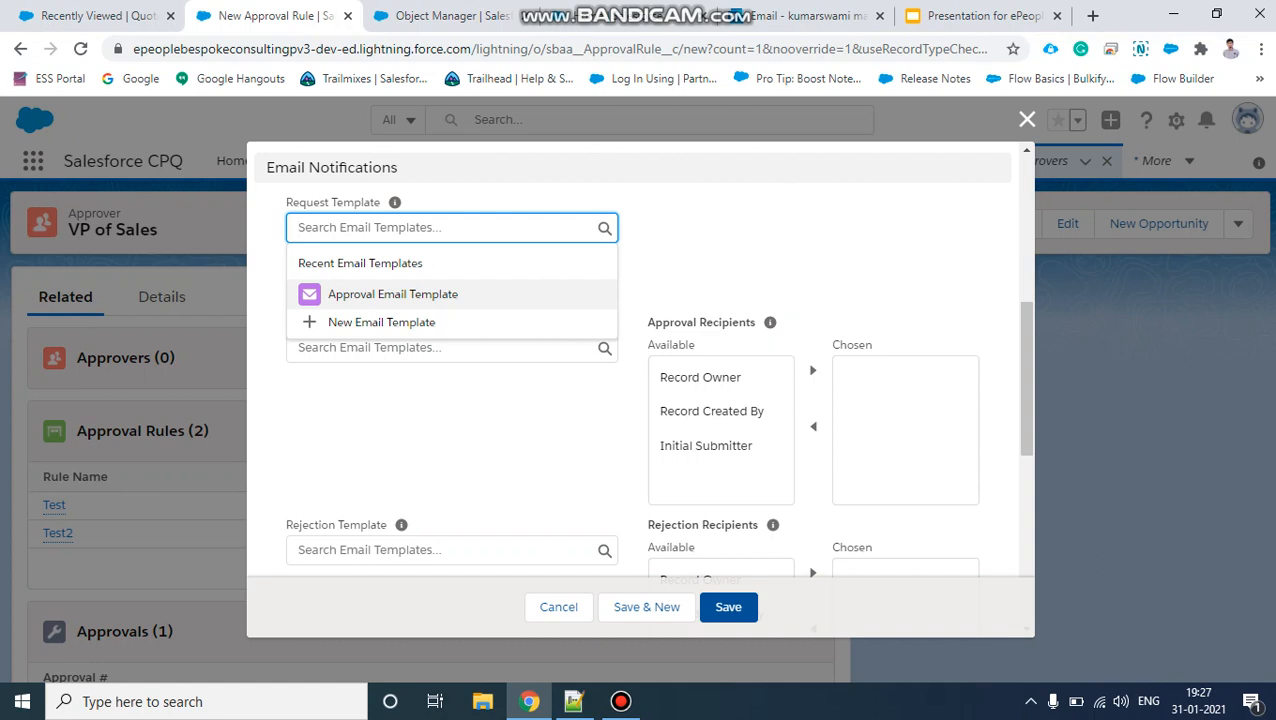
pyautogui.click(393, 294)
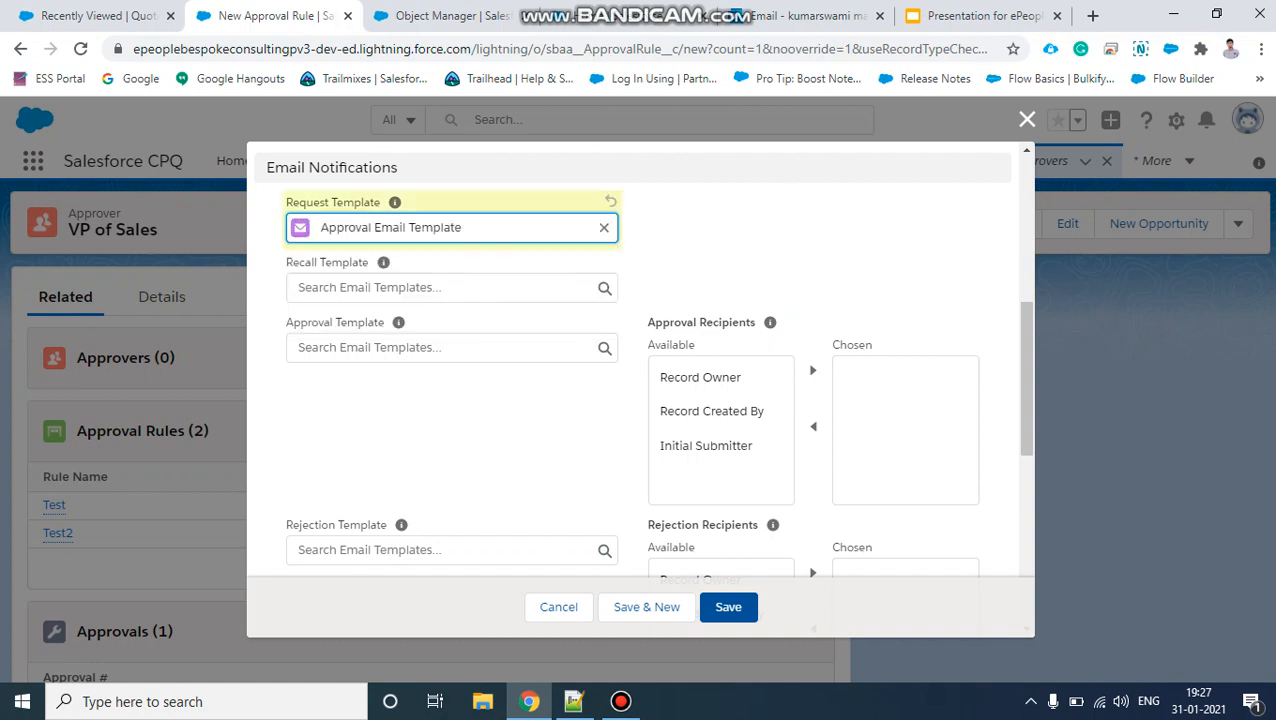
pyautogui.click(420, 347)
pyautogui.click(420, 288)
pyautogui.click(393, 354)
pyautogui.click(420, 347)
pyautogui.click(390, 413)
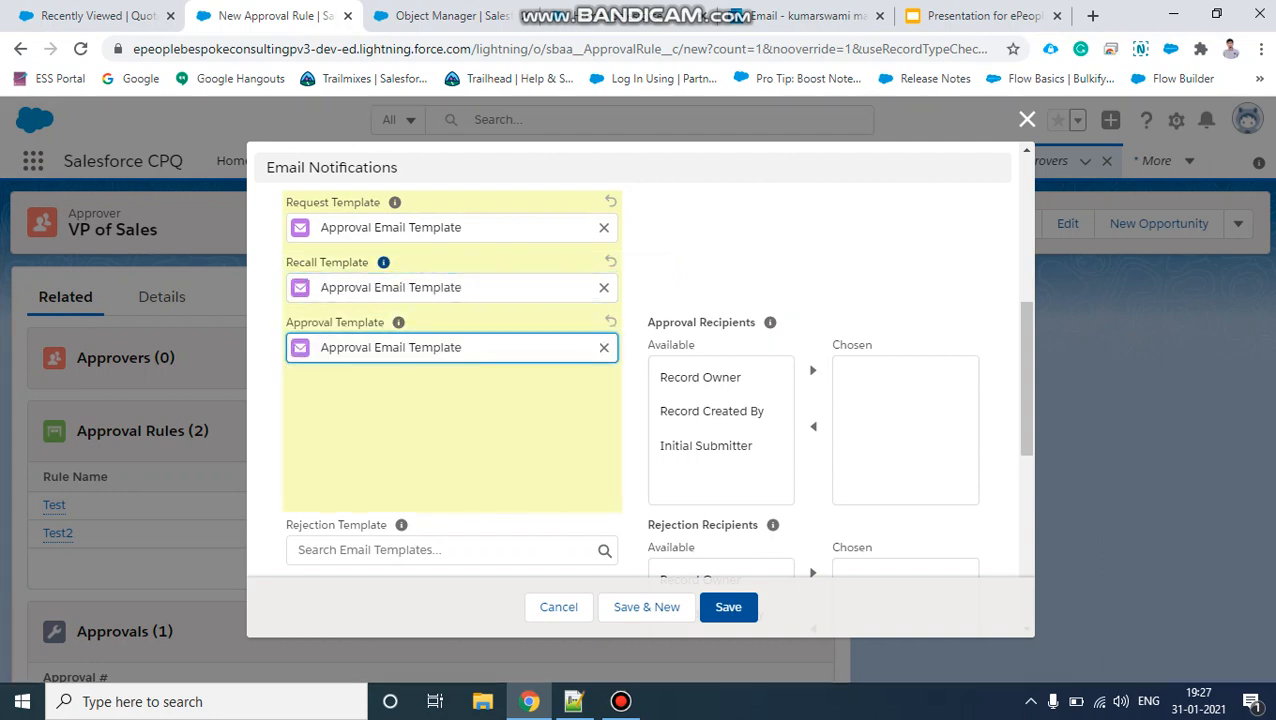
pyautogui.scroll(-2, 401, 395)
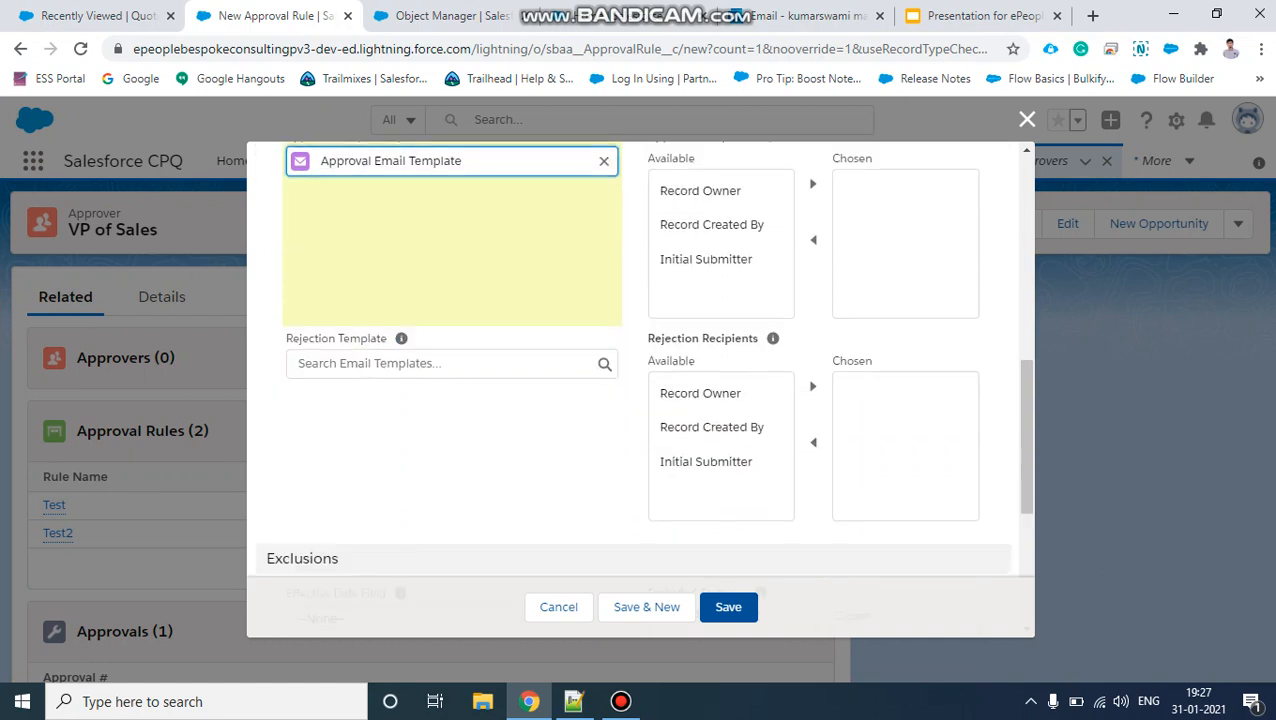
pyautogui.click(410, 363)
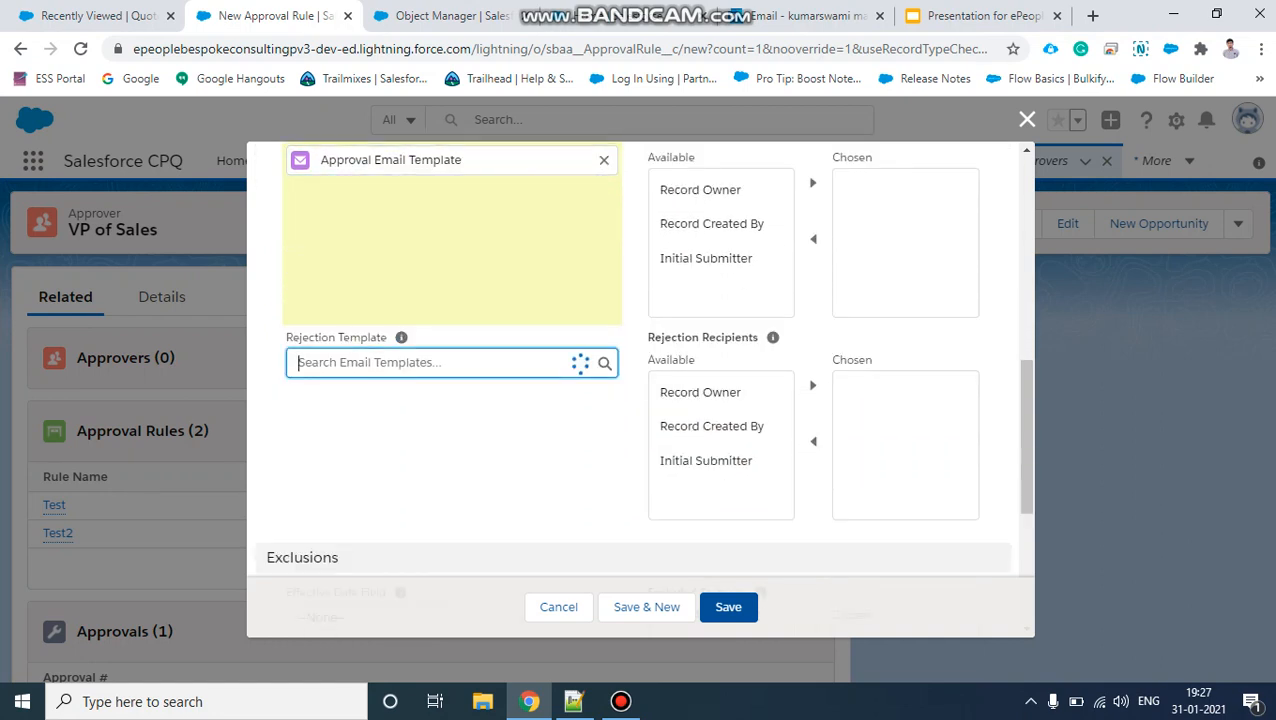
pyautogui.click(400, 427)
# Add Record Owner and Initial Submitter to the rule's approval recipients
pyautogui.scroll(3, 450, 420)
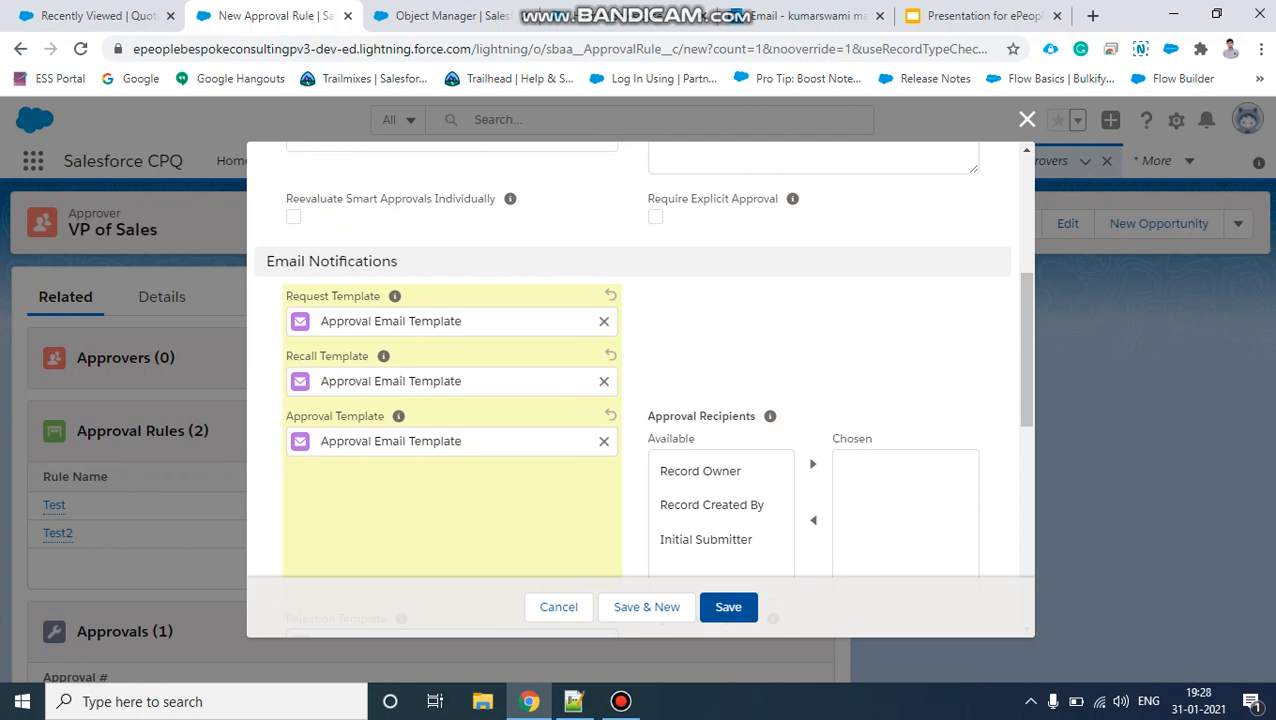
pyautogui.scroll(-1, 640, 400)
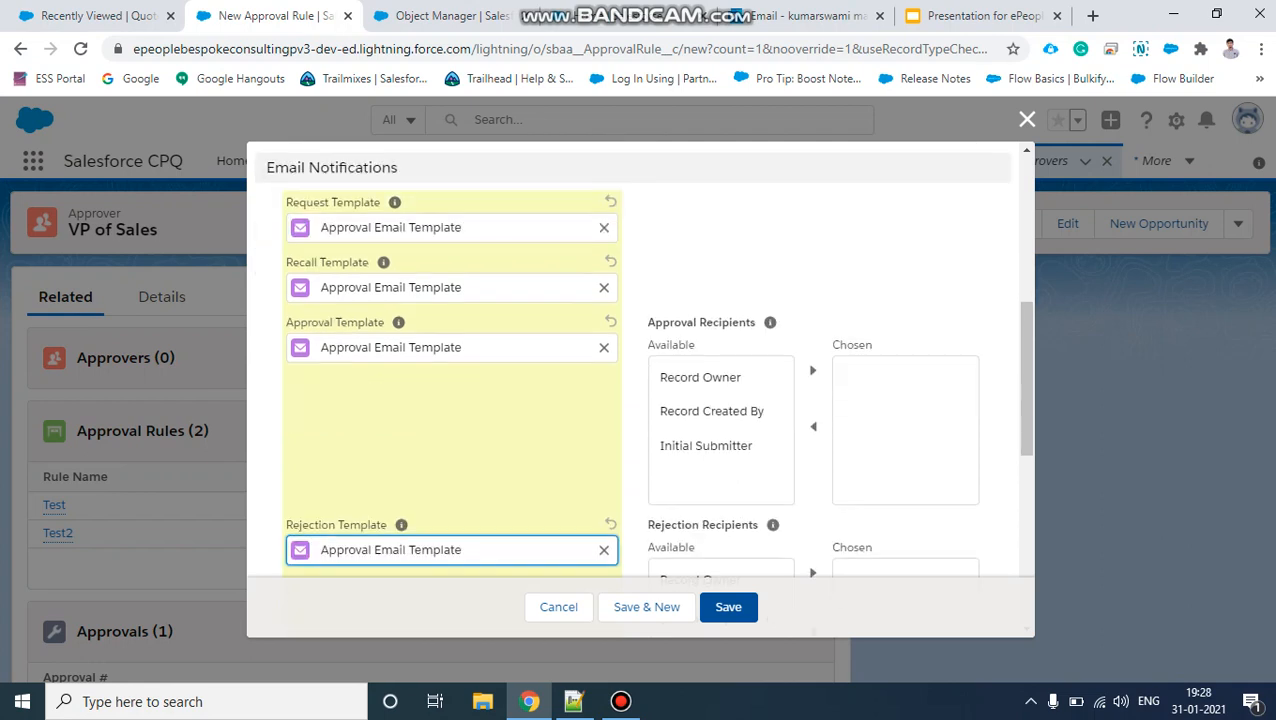
pyautogui.scroll(-1, 640, 400)
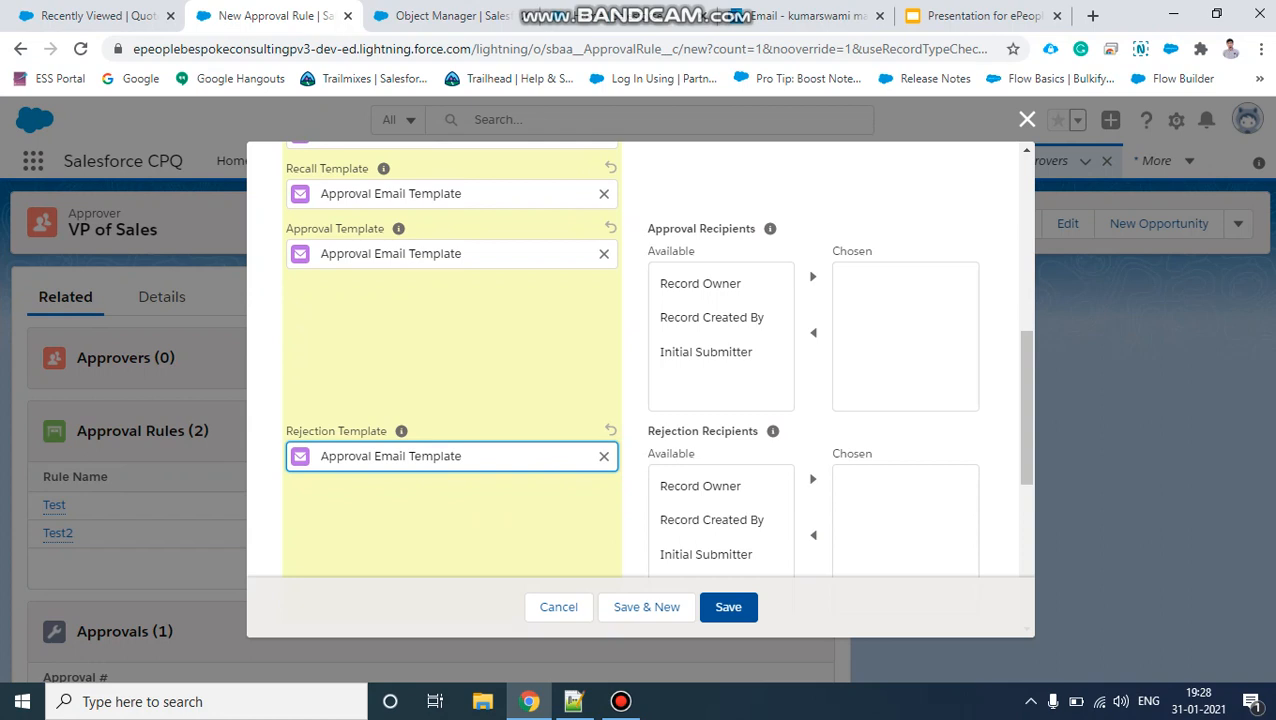
pyautogui.scroll(1, 640, 400)
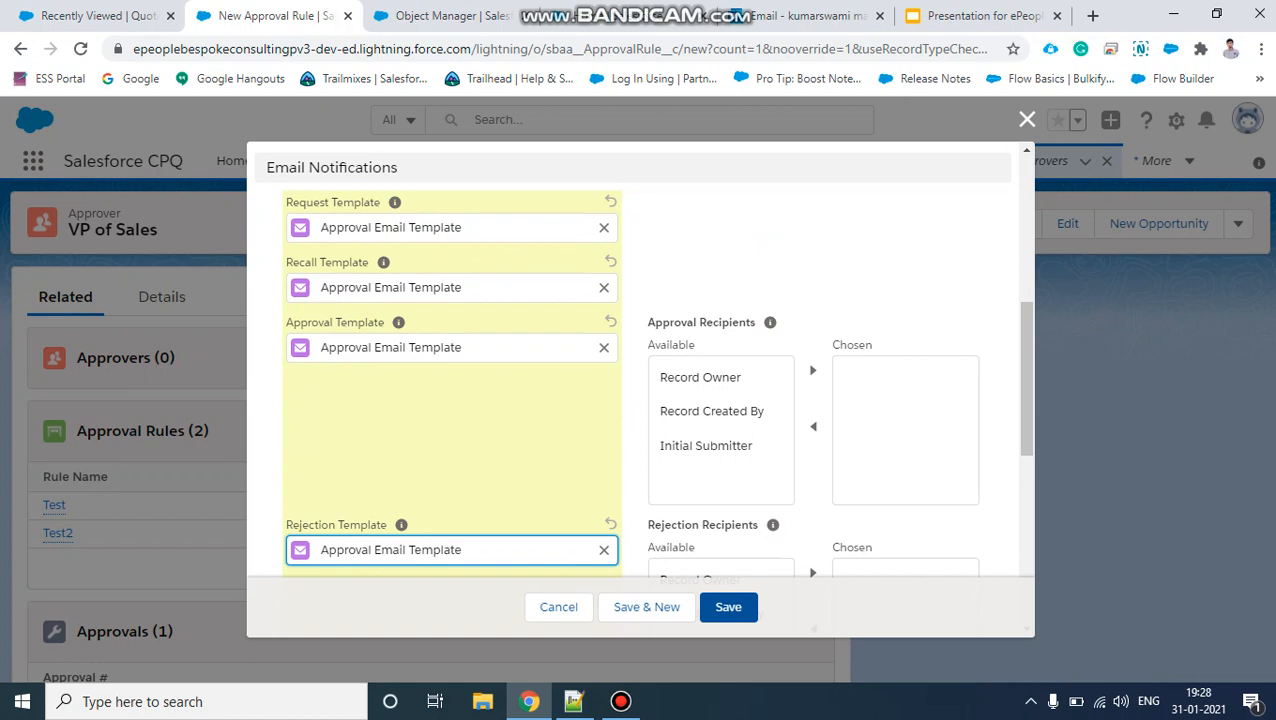
pyautogui.scroll(-2, 640, 360)
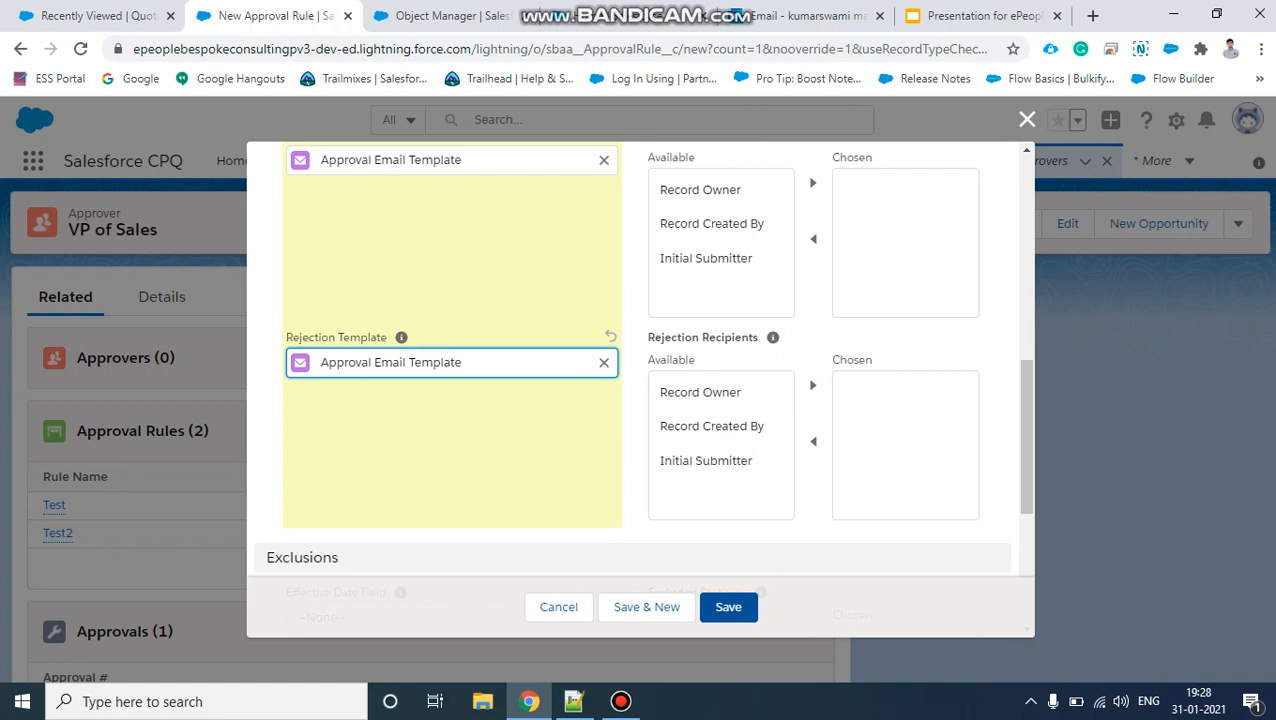
pyautogui.scroll(2, 700, 377)
pyautogui.click(700, 377)
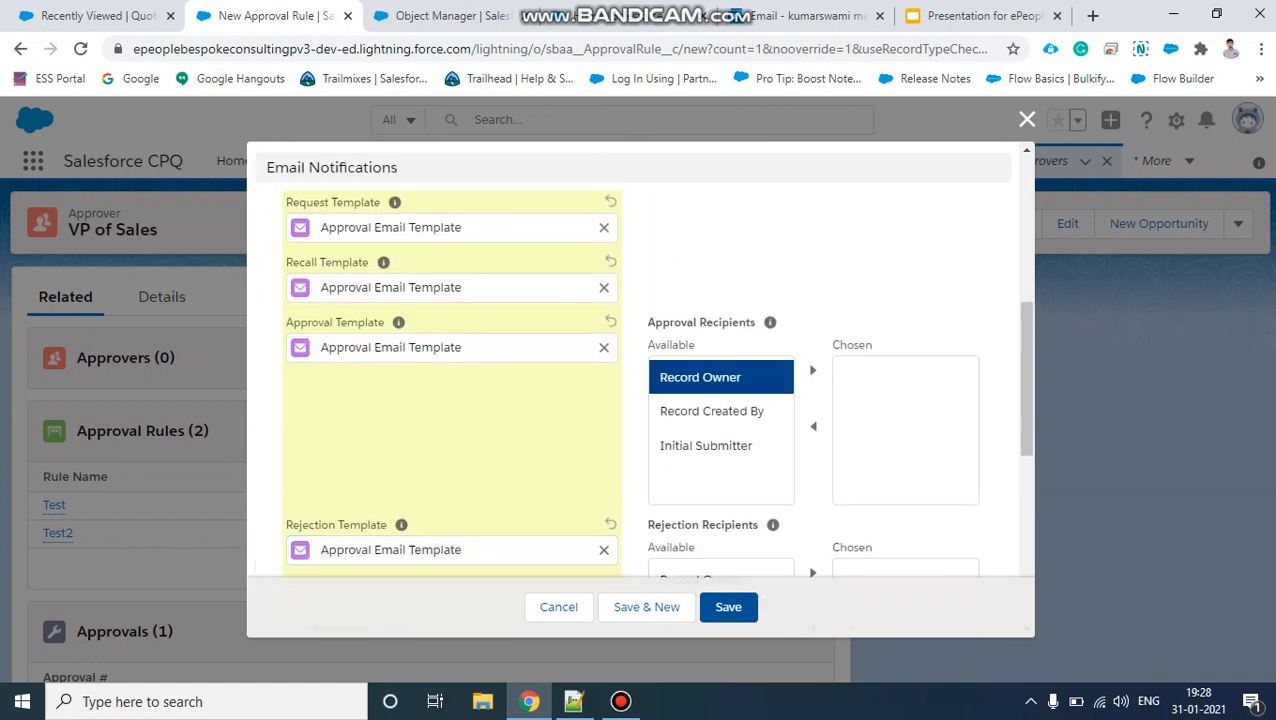
pyautogui.click(812, 370)
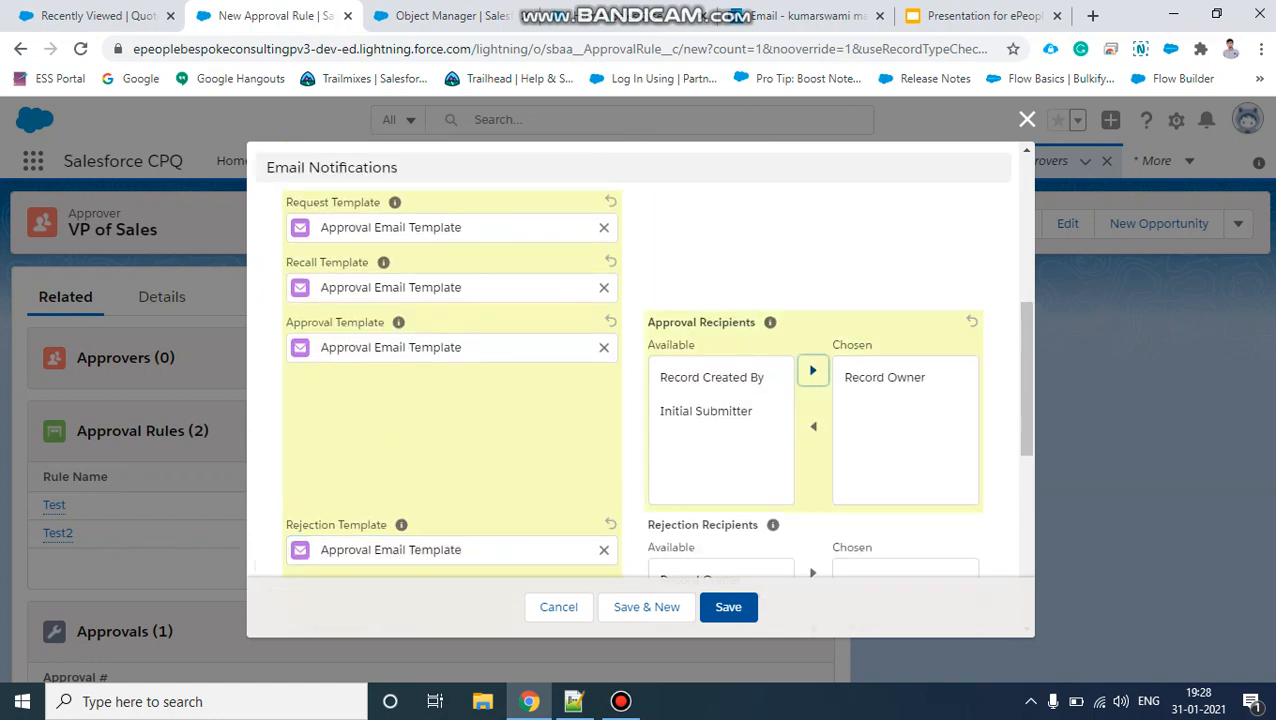
pyautogui.click(705, 411)
pyautogui.click(812, 370)
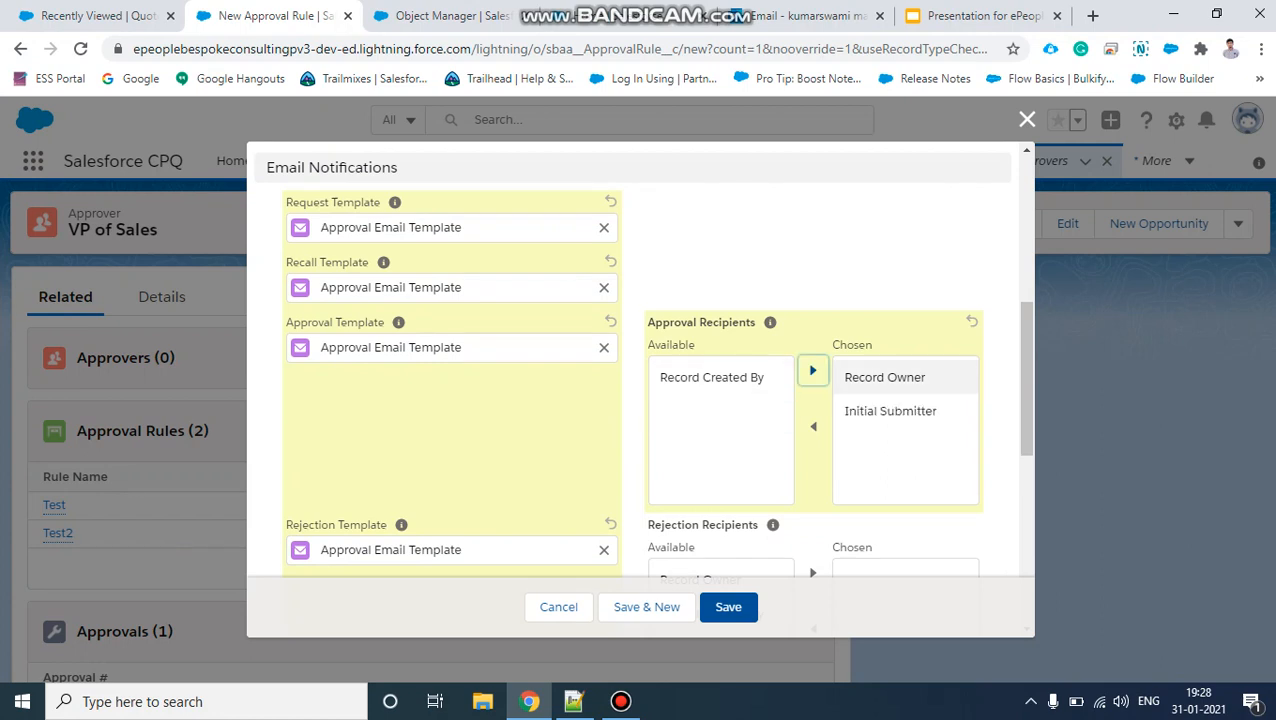
# Add Record Owner and Initial Submitter to the rejection recipients and save the approval rule
pyautogui.scroll(-3, 885, 377)
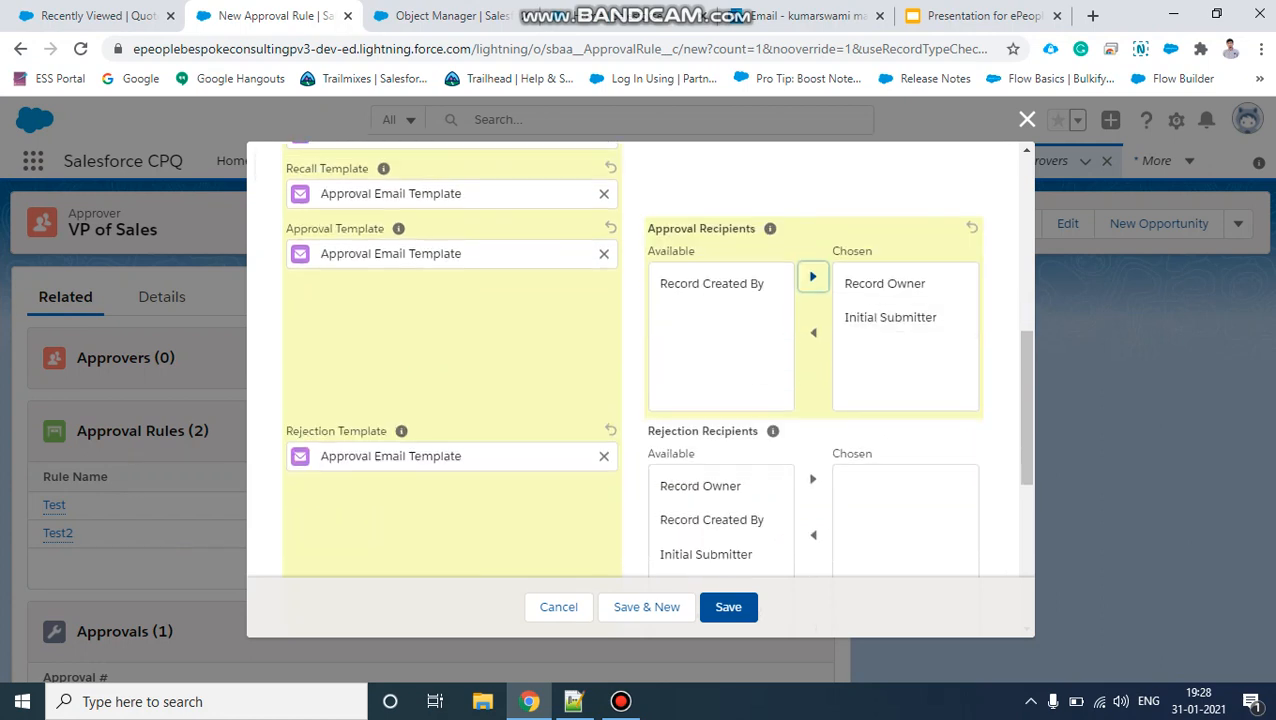
pyautogui.click(700, 298)
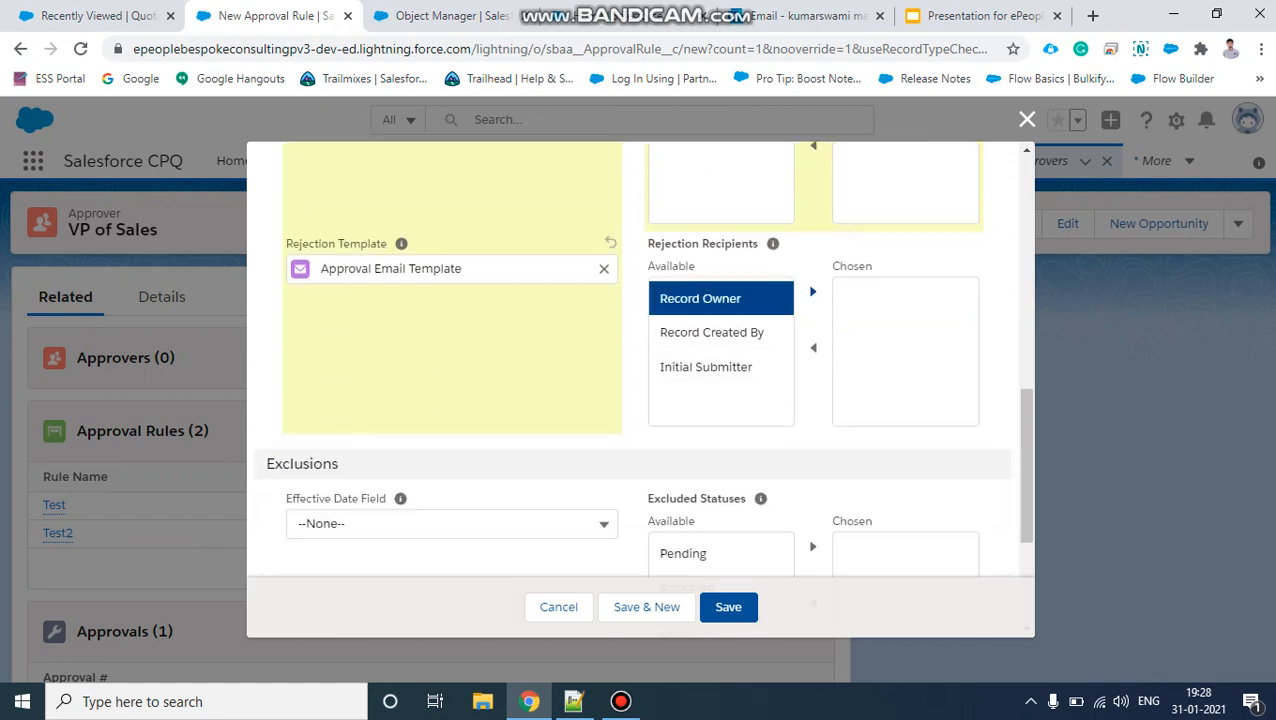
pyautogui.click(812, 291)
pyautogui.click(705, 332)
pyautogui.click(812, 291)
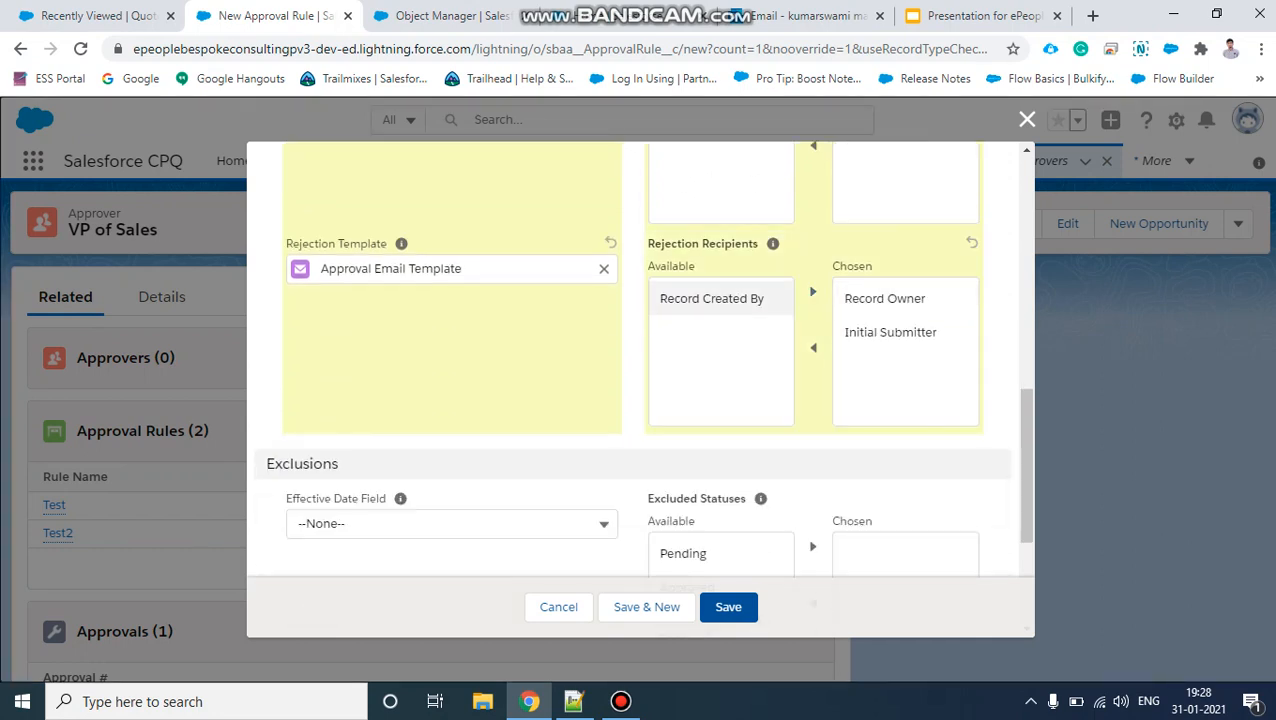
pyautogui.scroll(-3, 640, 400)
pyautogui.click(728, 607)
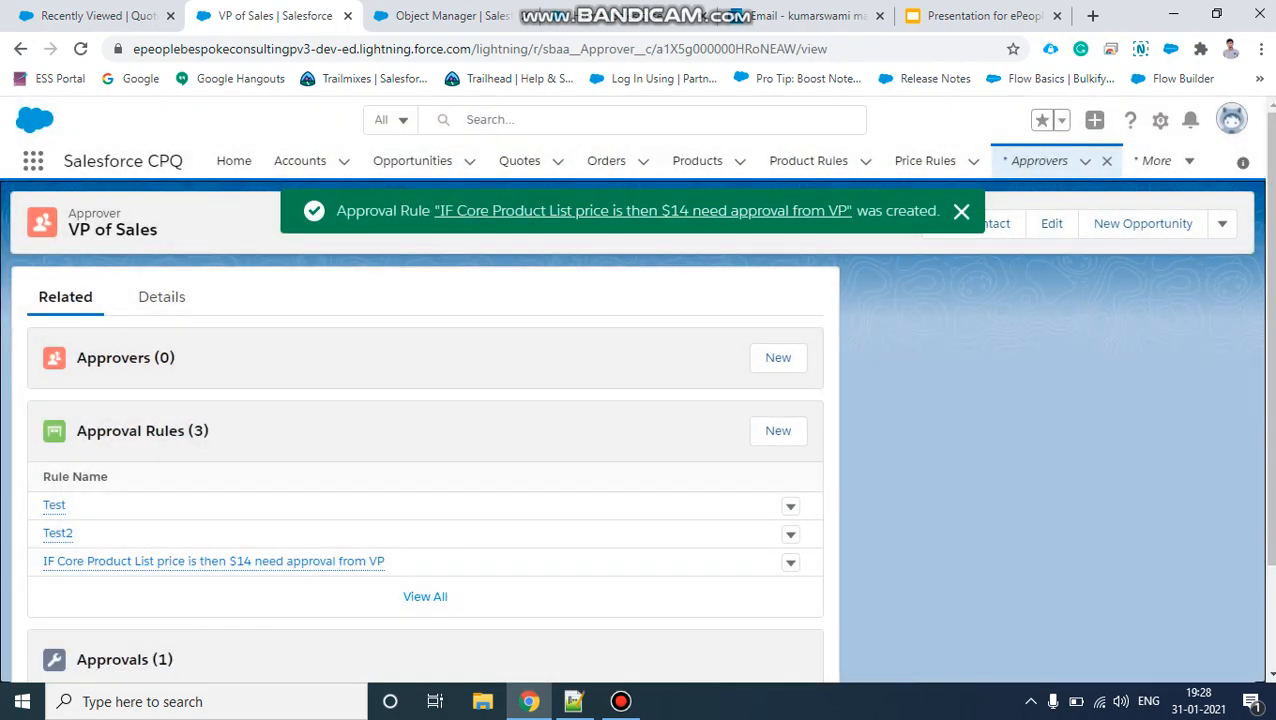
# Open the approval rule "IF Core Product List price is then $14 need approval from VP" and show its related approval conditions
pyautogui.click(360, 561)
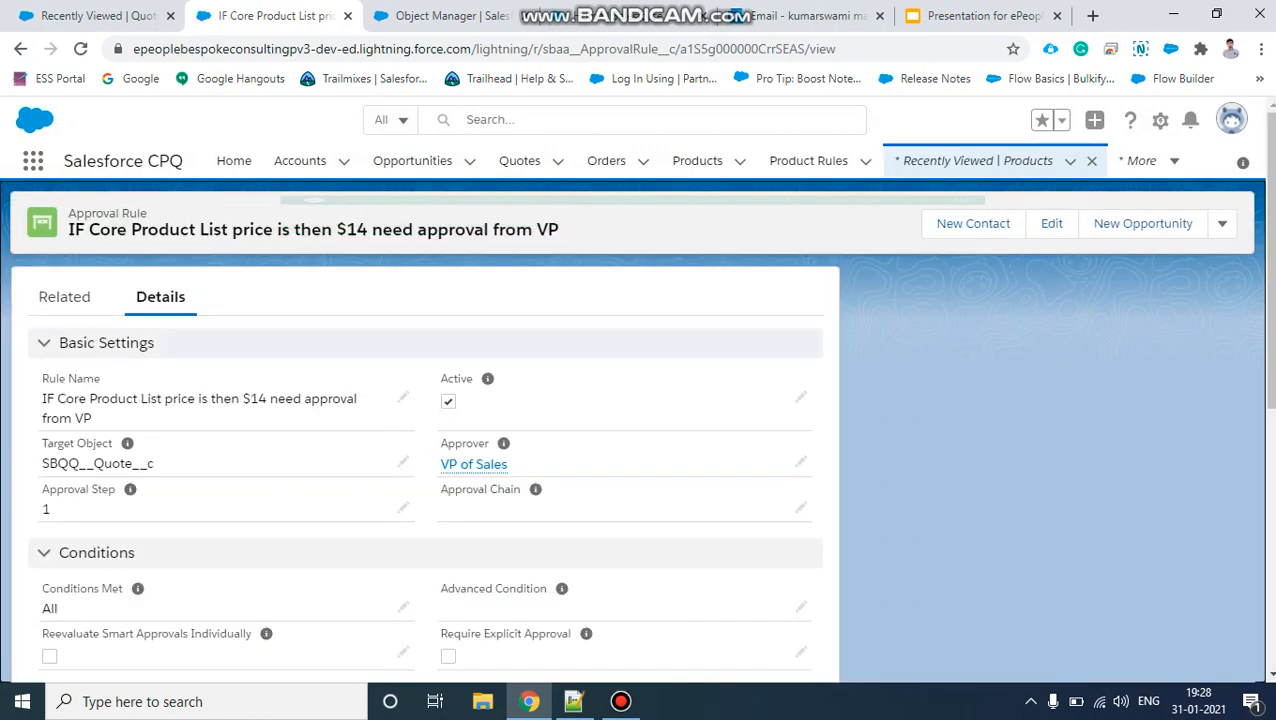
pyautogui.scroll(-3, 425, 450)
pyautogui.scroll(3, 425, 450)
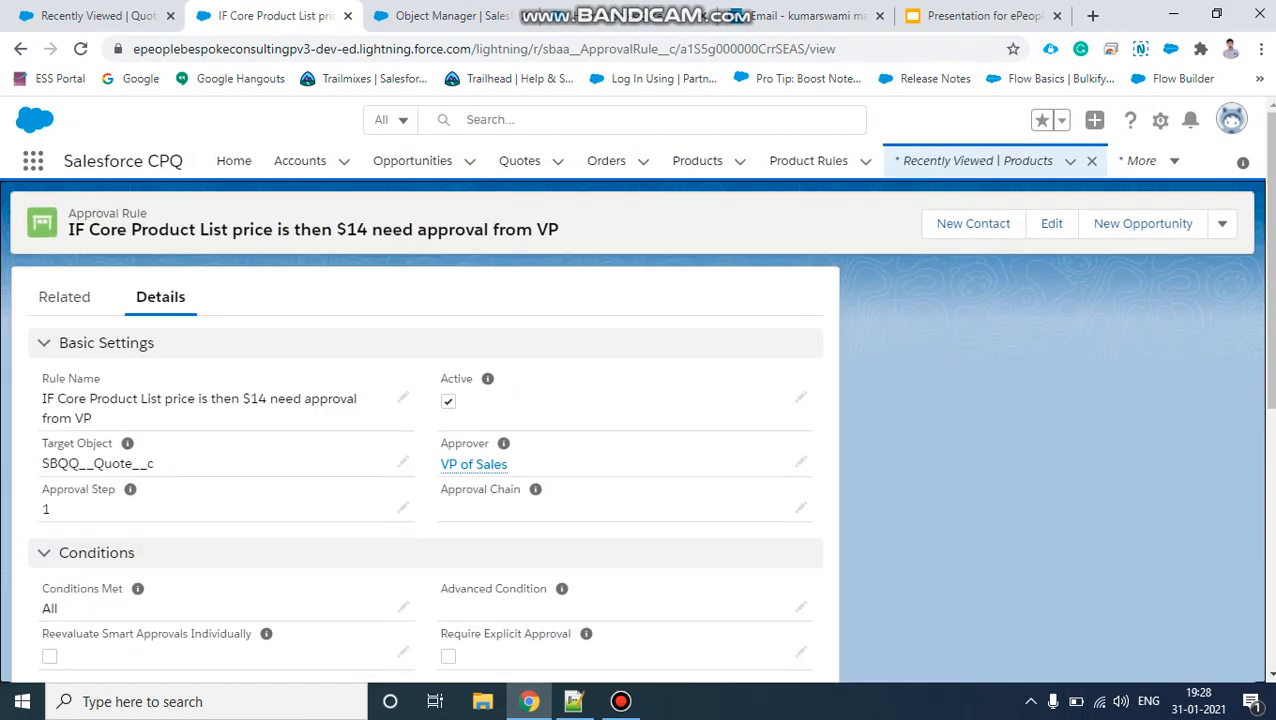
pyautogui.click(65, 297)
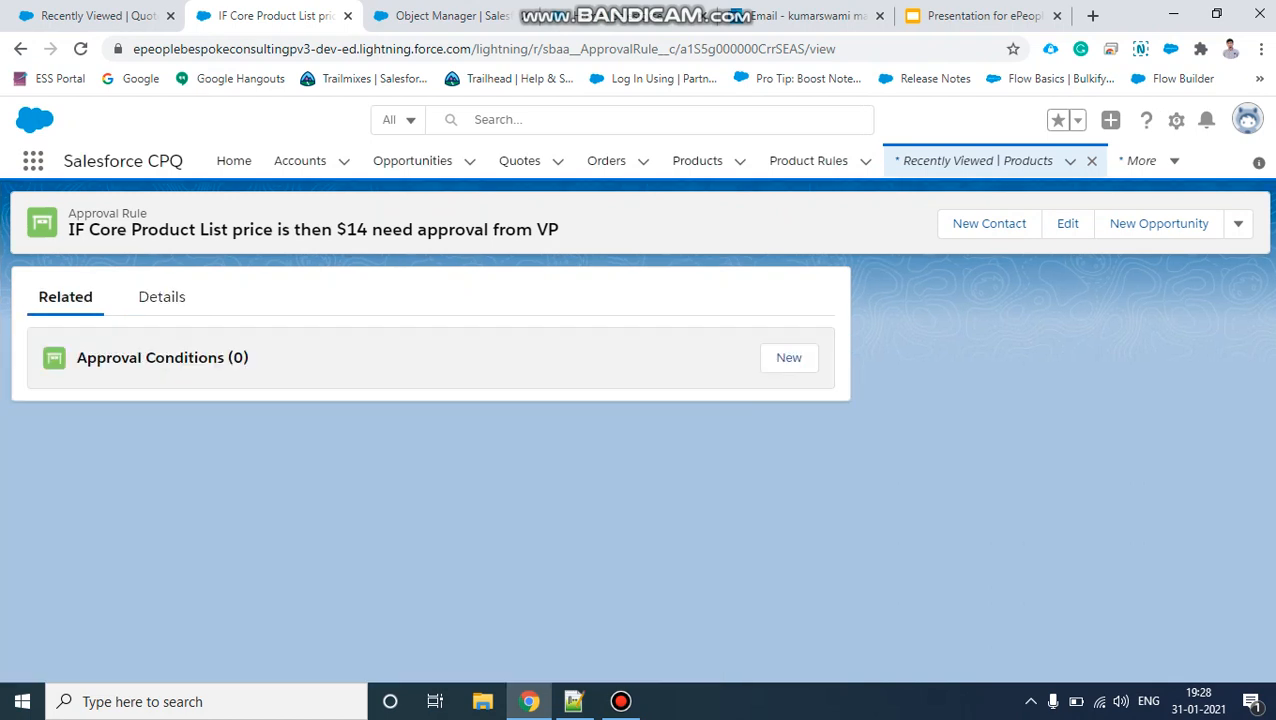
# Start a new approval condition for the rule and set its index to 2
pyautogui.click(789, 357)
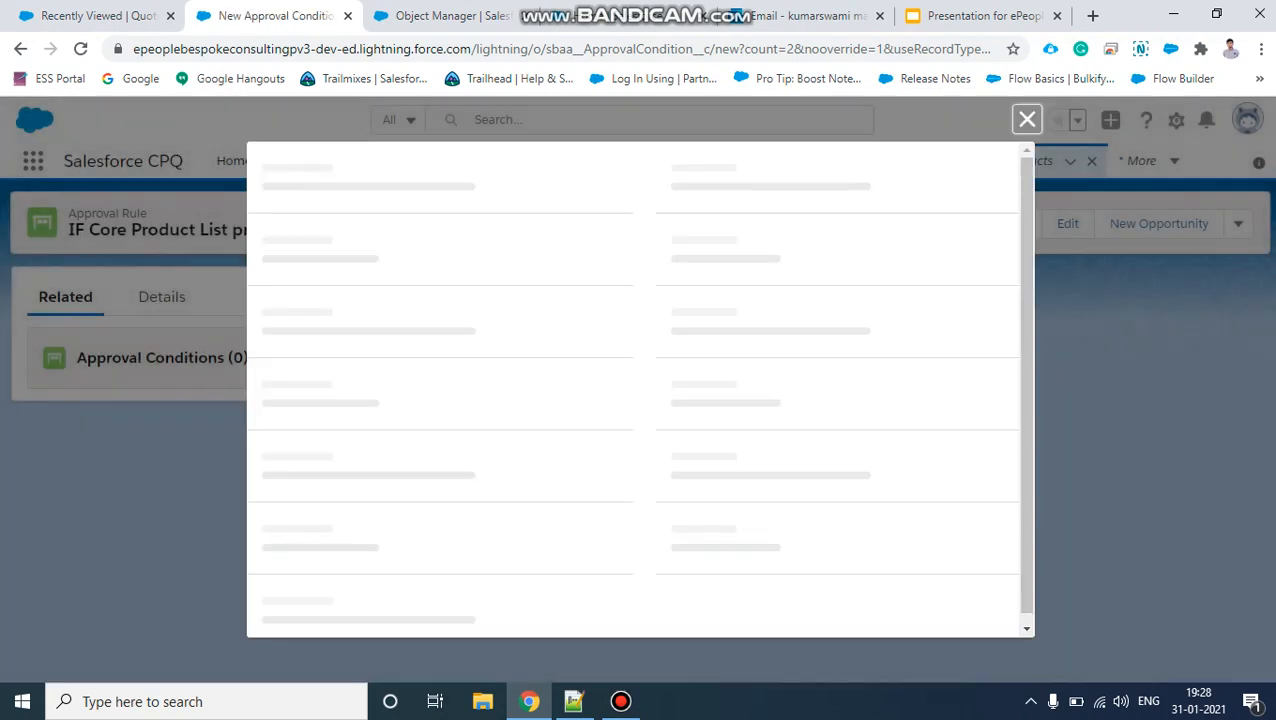
pyautogui.click(452, 339)
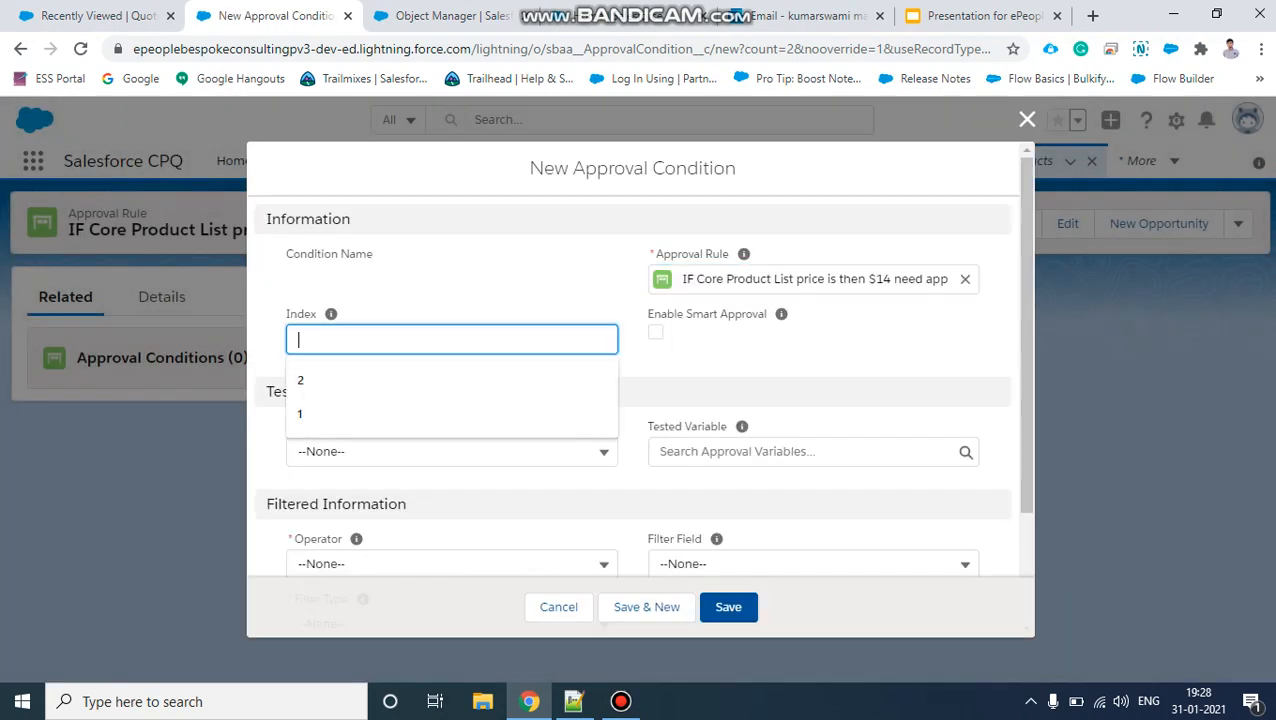
pyautogui.write('2')
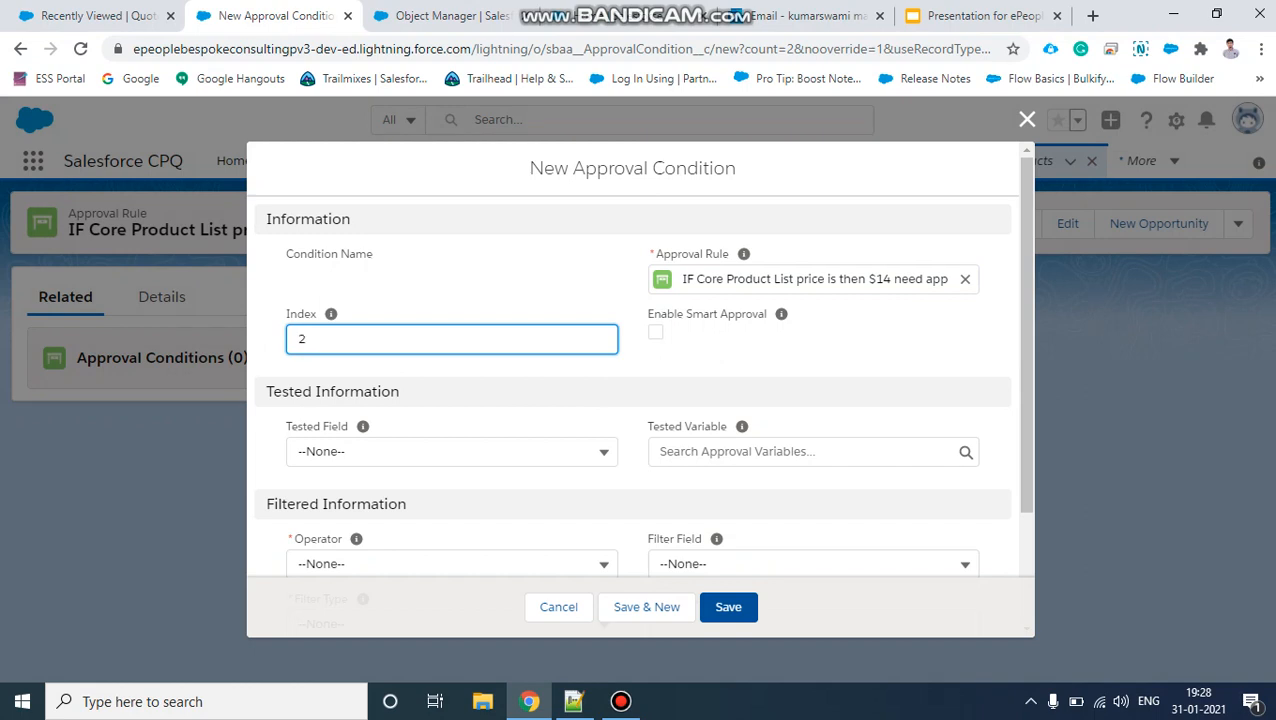
pyautogui.click(720, 361)
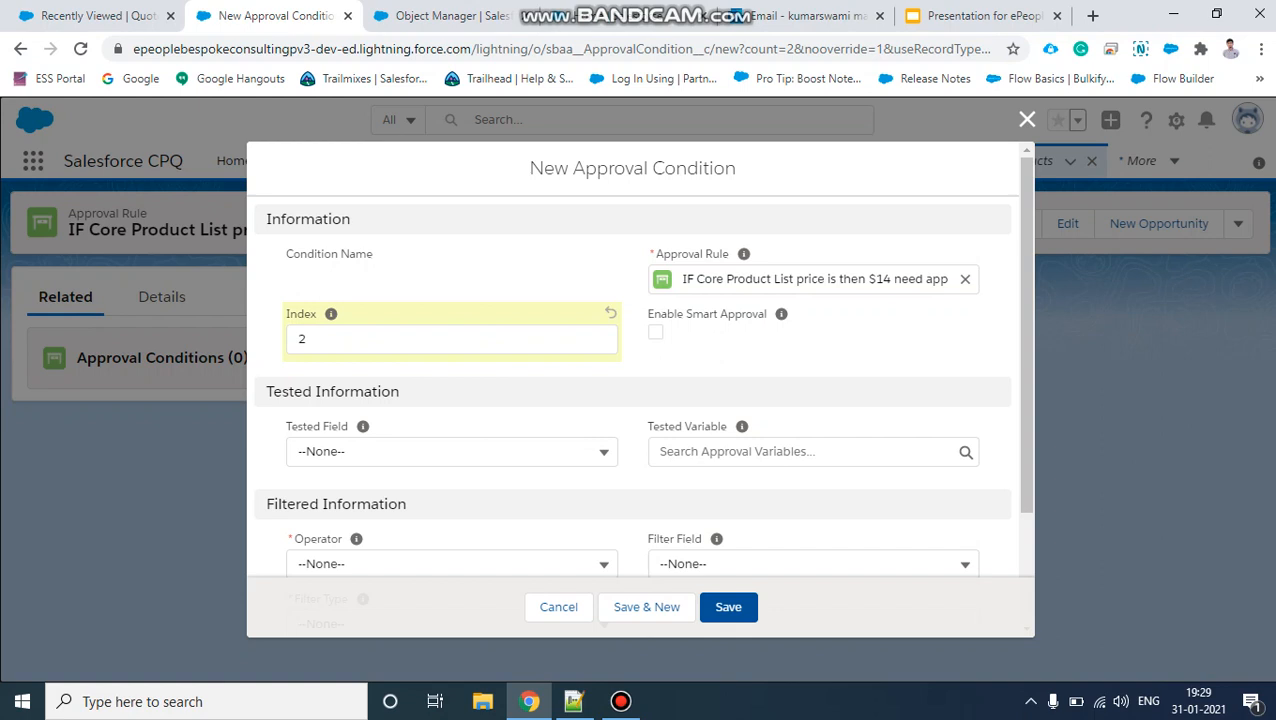
# Start a new approval variable as the condition's tested variable and name it "Check List Price core Product"
pyautogui.scroll(-1, 638, 377)
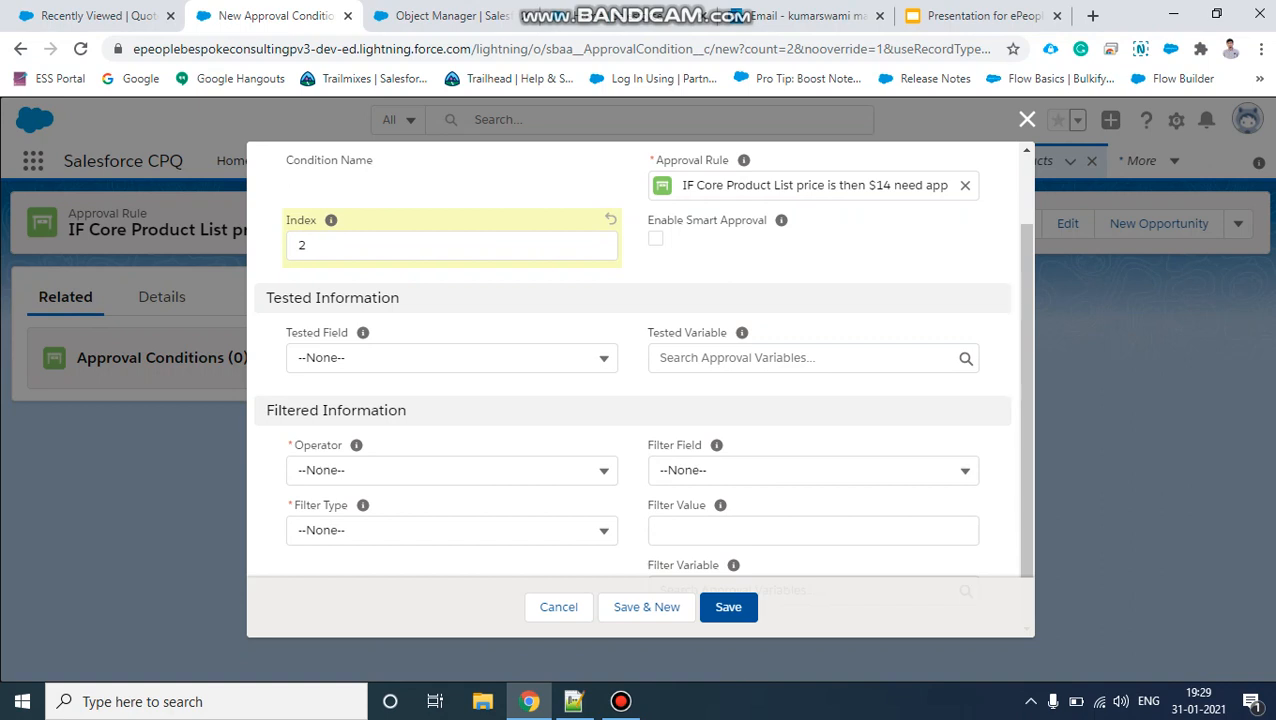
pyautogui.click(794, 358)
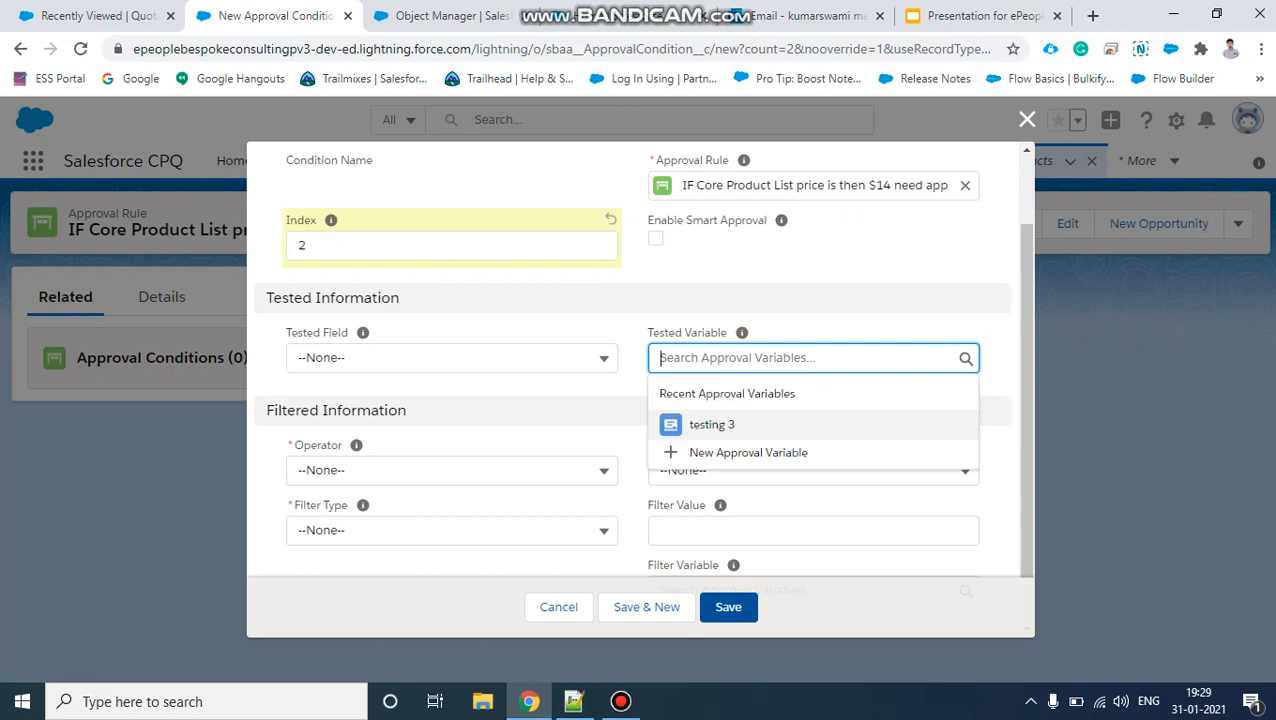
pyautogui.click(748, 453)
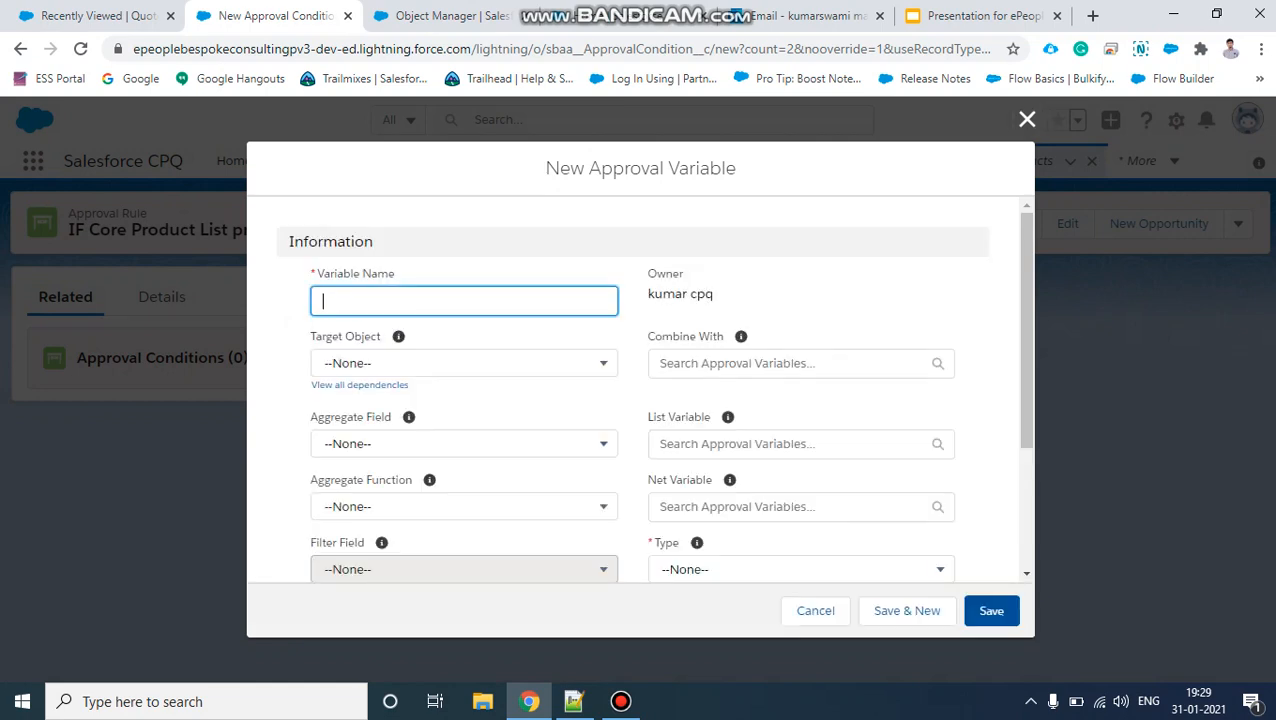
pyautogui.write('Check List')
pyautogui.write('Price core Product')
pyautogui.press('Tab')
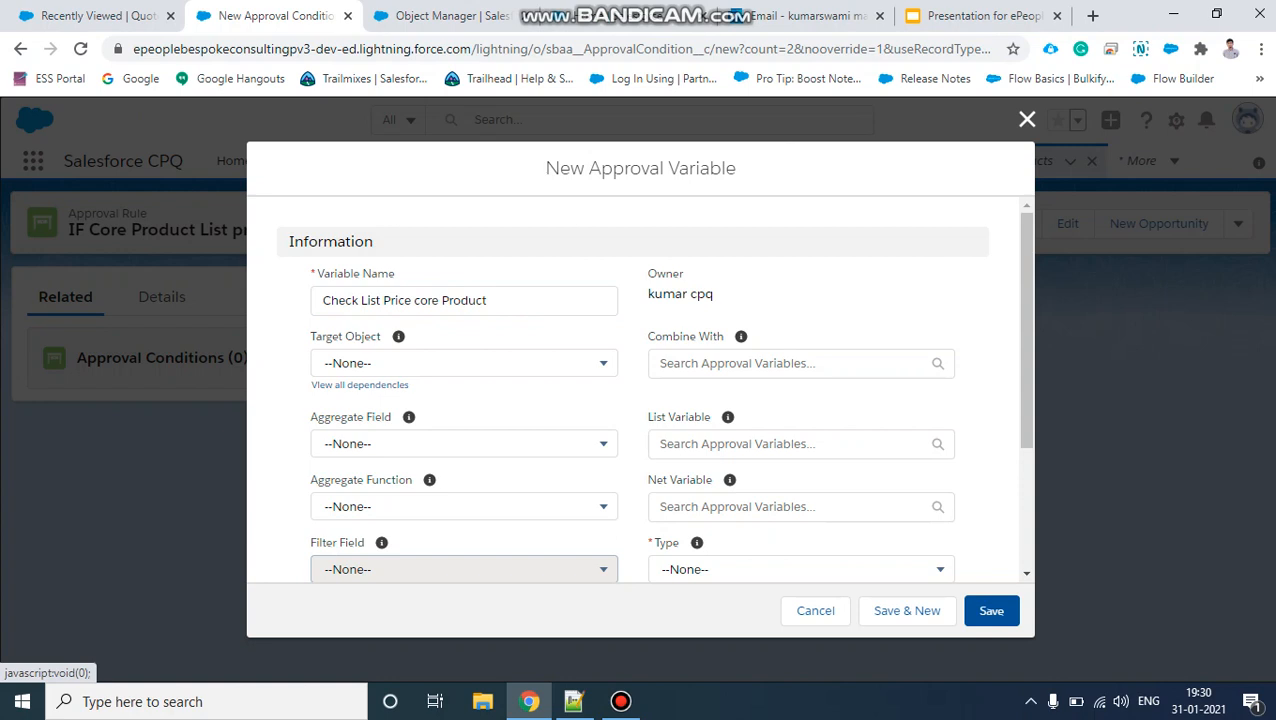
# Set the approval variable's target object to SBQQ__QuoteLine__c
pyautogui.scroll(-1, 464, 569)
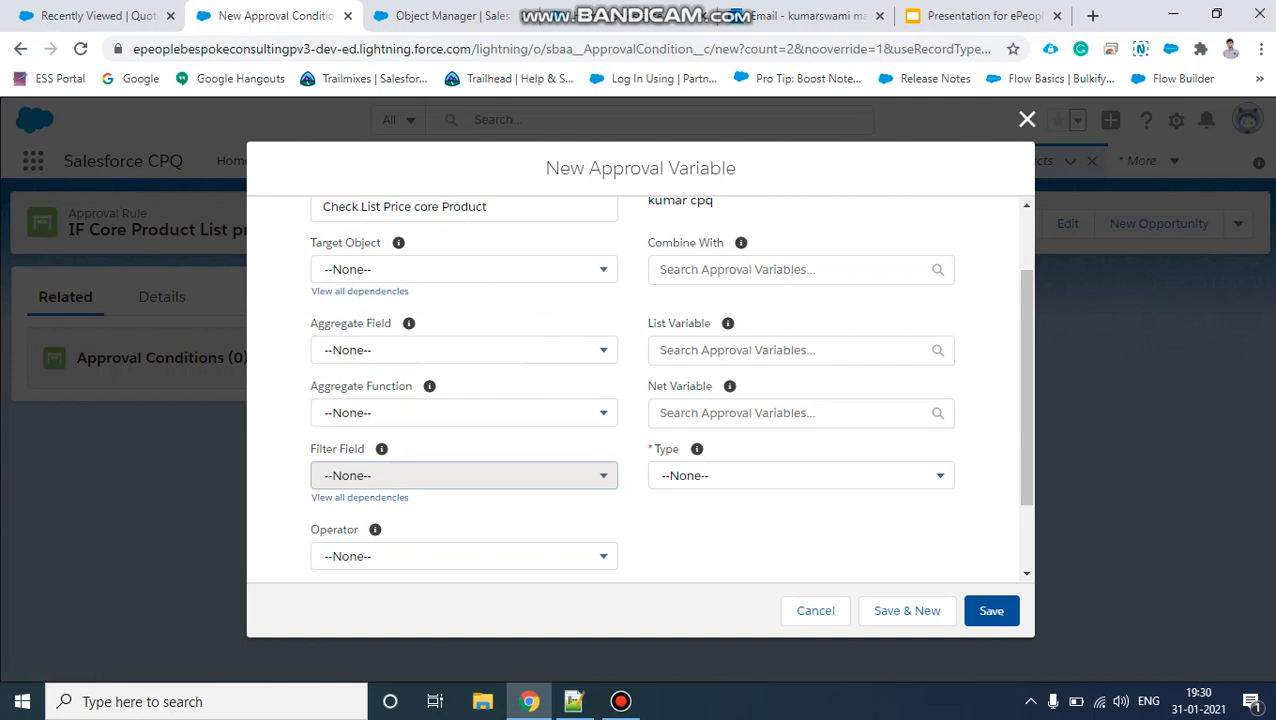
pyautogui.scroll(-2, 386, 496)
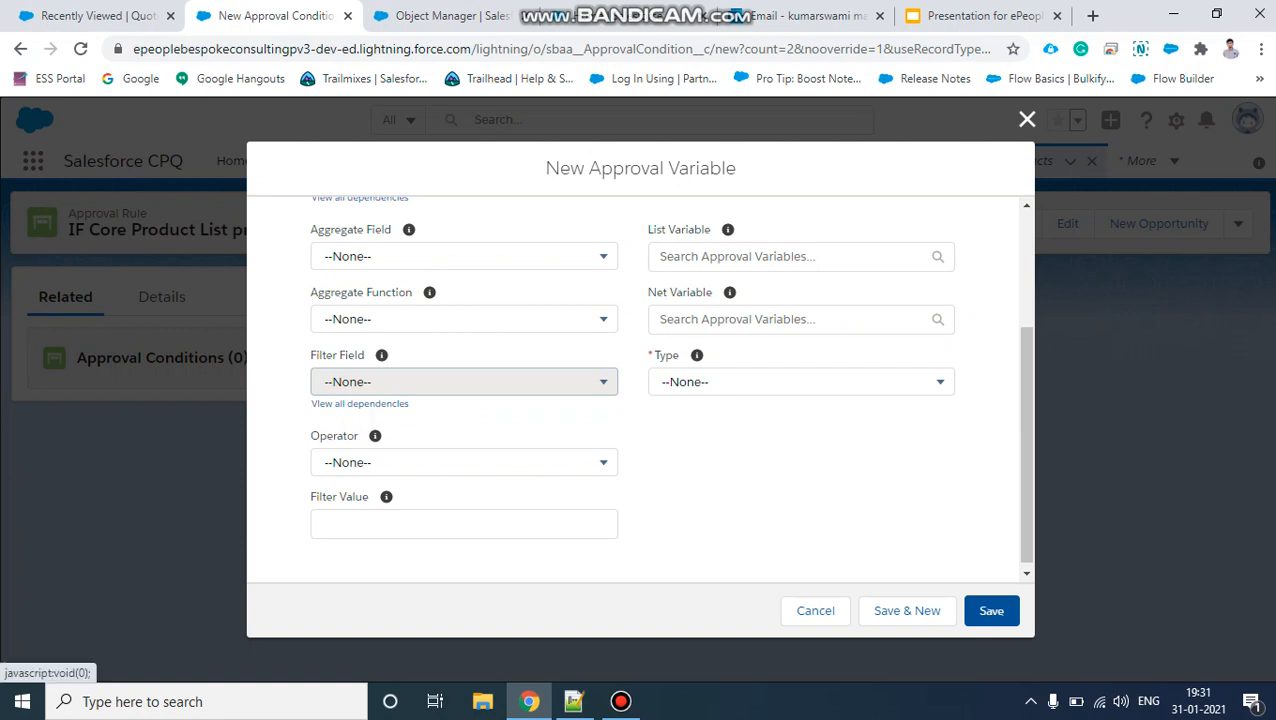
pyautogui.click(800, 381)
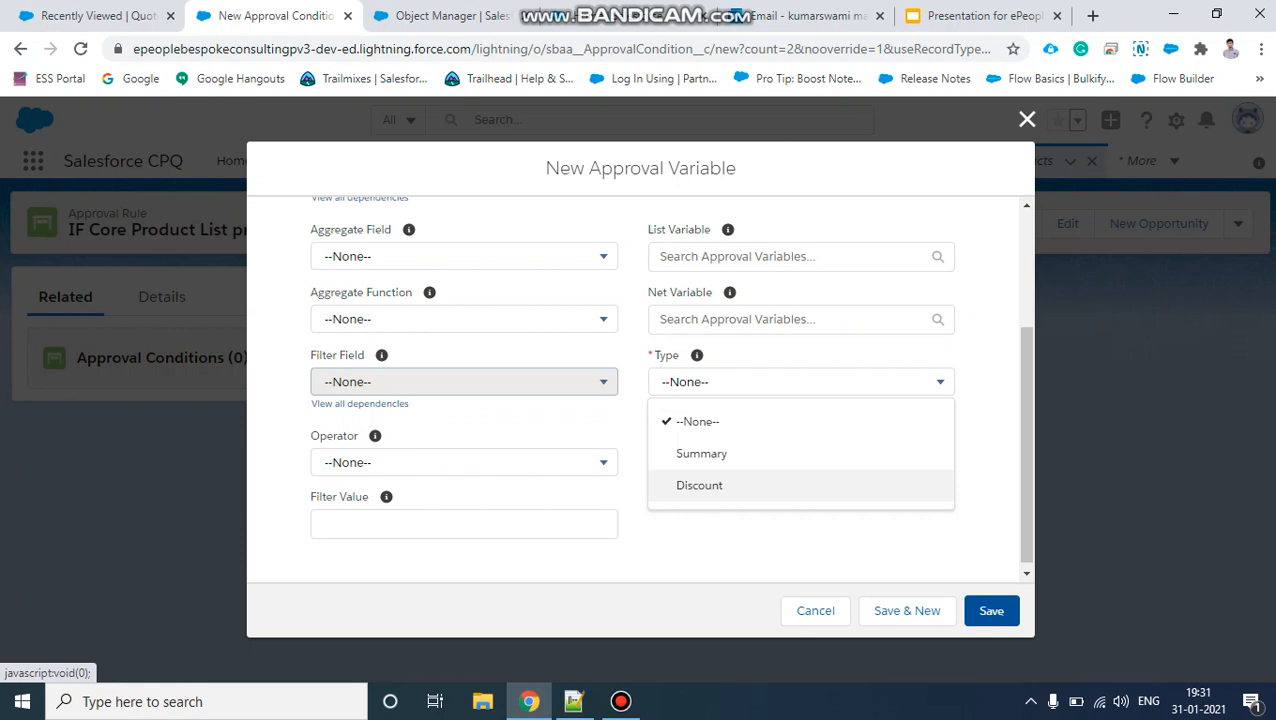
pyautogui.scroll(2, 640, 390)
pyautogui.click(464, 363)
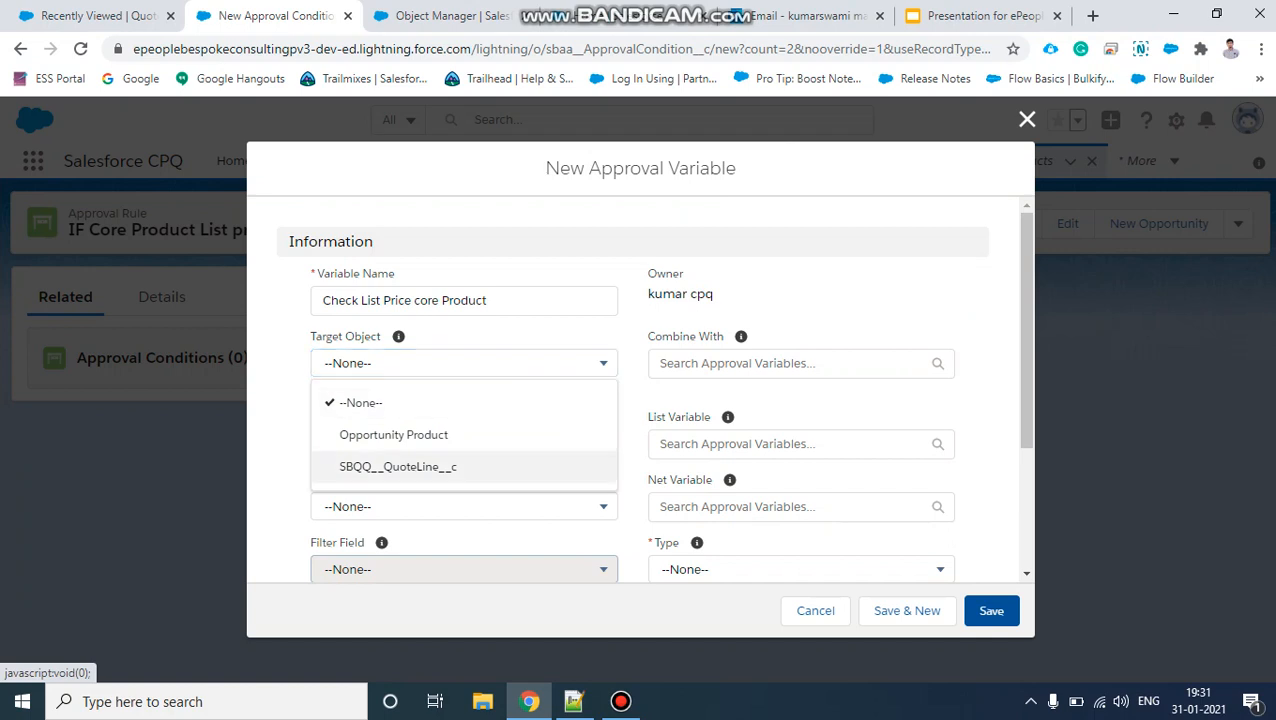
pyautogui.click(398, 466)
# Set the variable's aggregate field to SBQQ__ListPrice__c and its aggregate function to Min
pyautogui.scroll(-1, 640, 390)
pyautogui.click(464, 350)
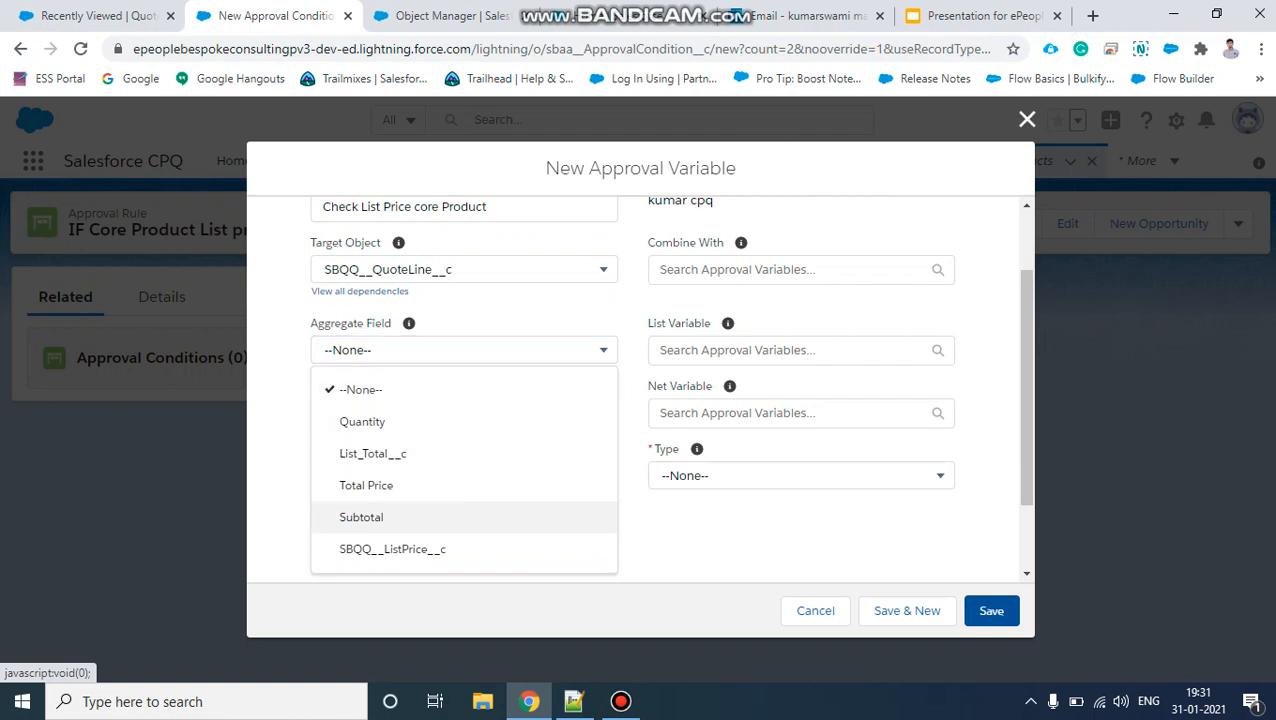
pyautogui.click(392, 549)
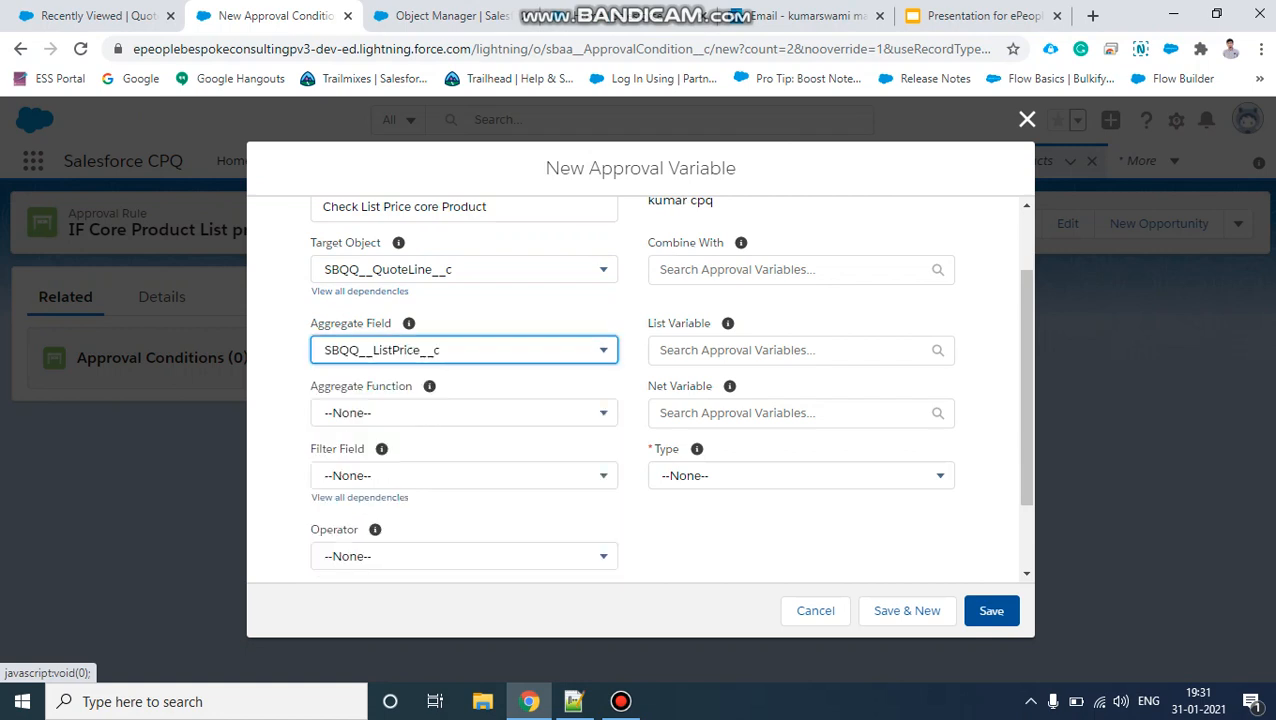
pyautogui.scroll(-1, 464, 500)
pyautogui.click(464, 314)
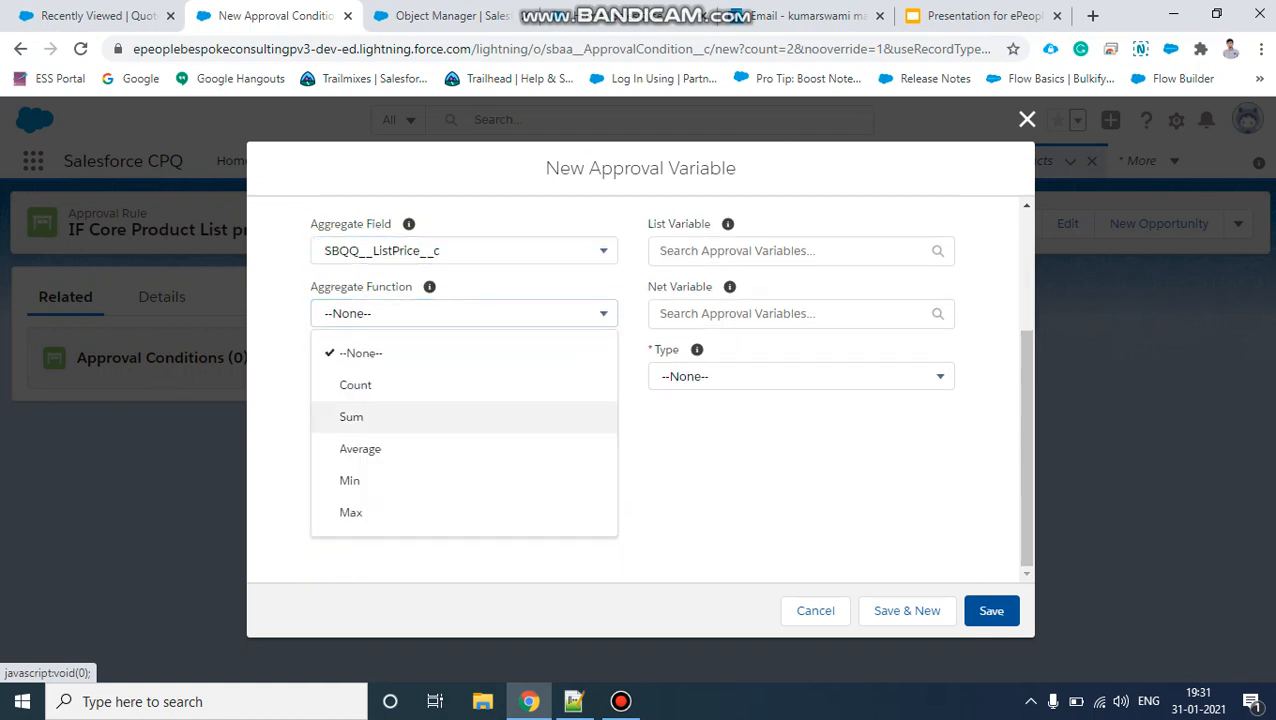
pyautogui.click(392, 481)
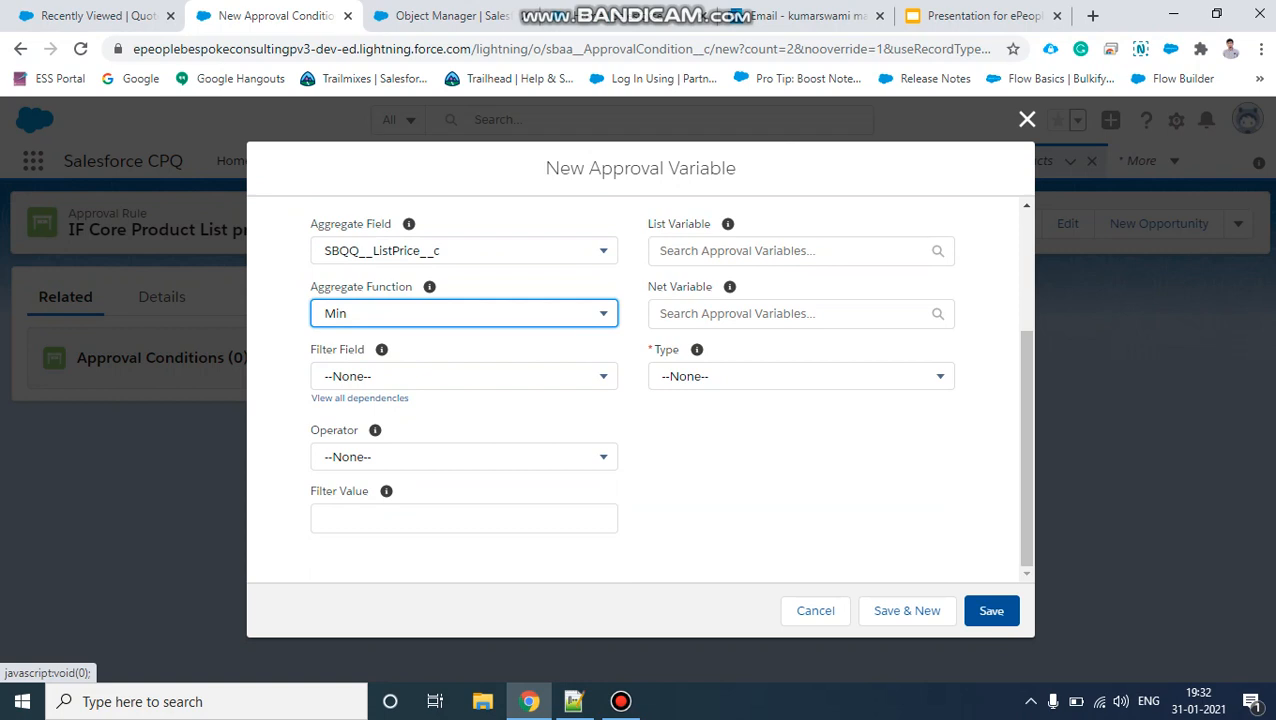
# Filter the variable on the Approval_Category__c field with the equals operator
pyautogui.click(464, 376)
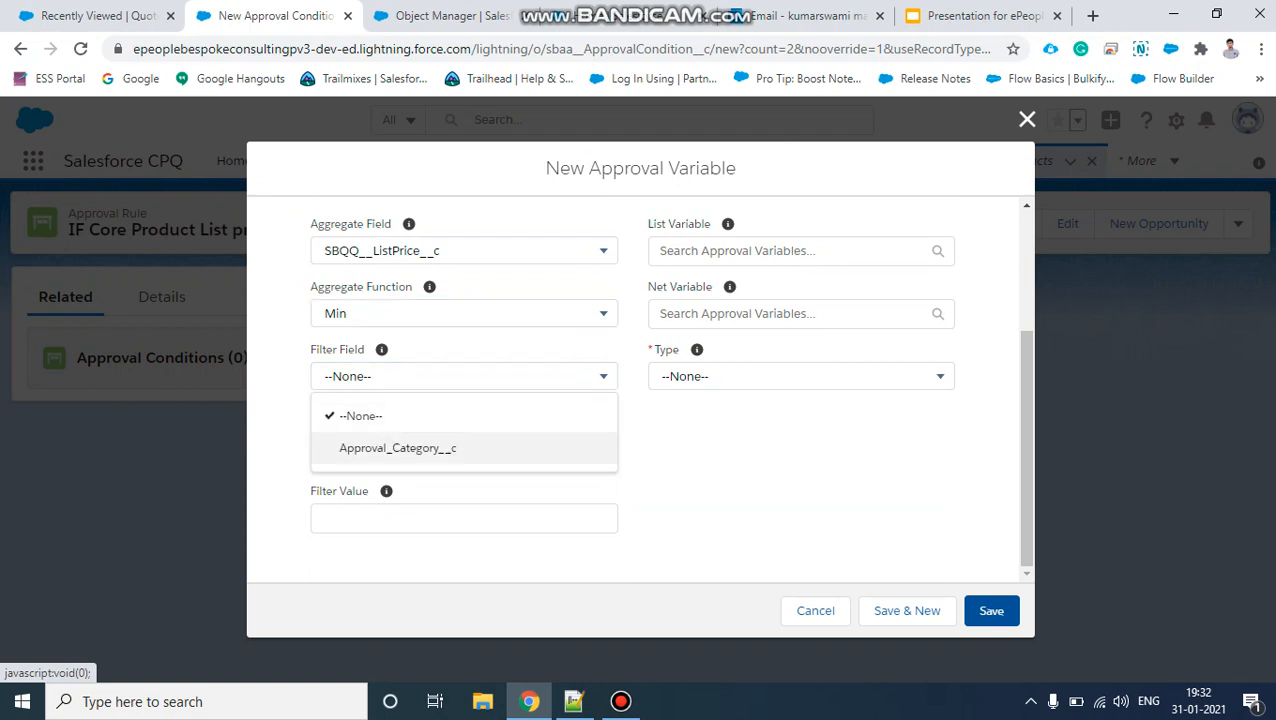
pyautogui.click(322, 444)
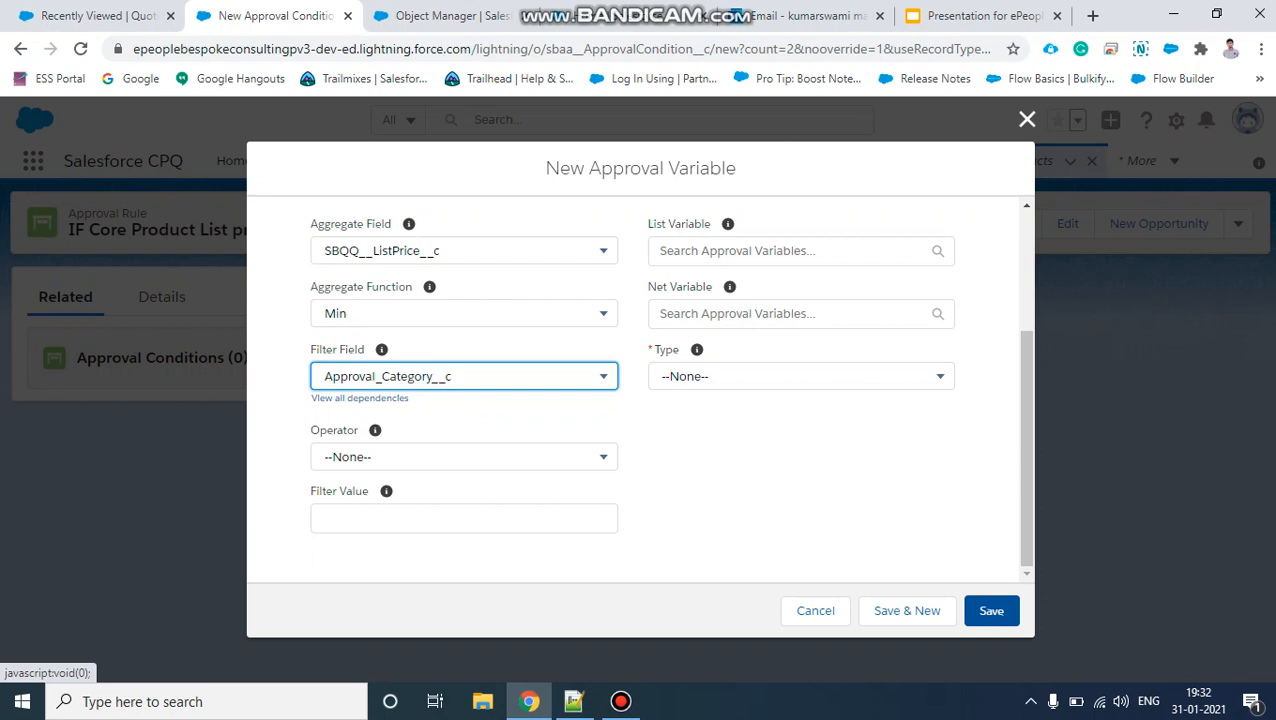
pyautogui.click(464, 457)
pyautogui.click(358, 256)
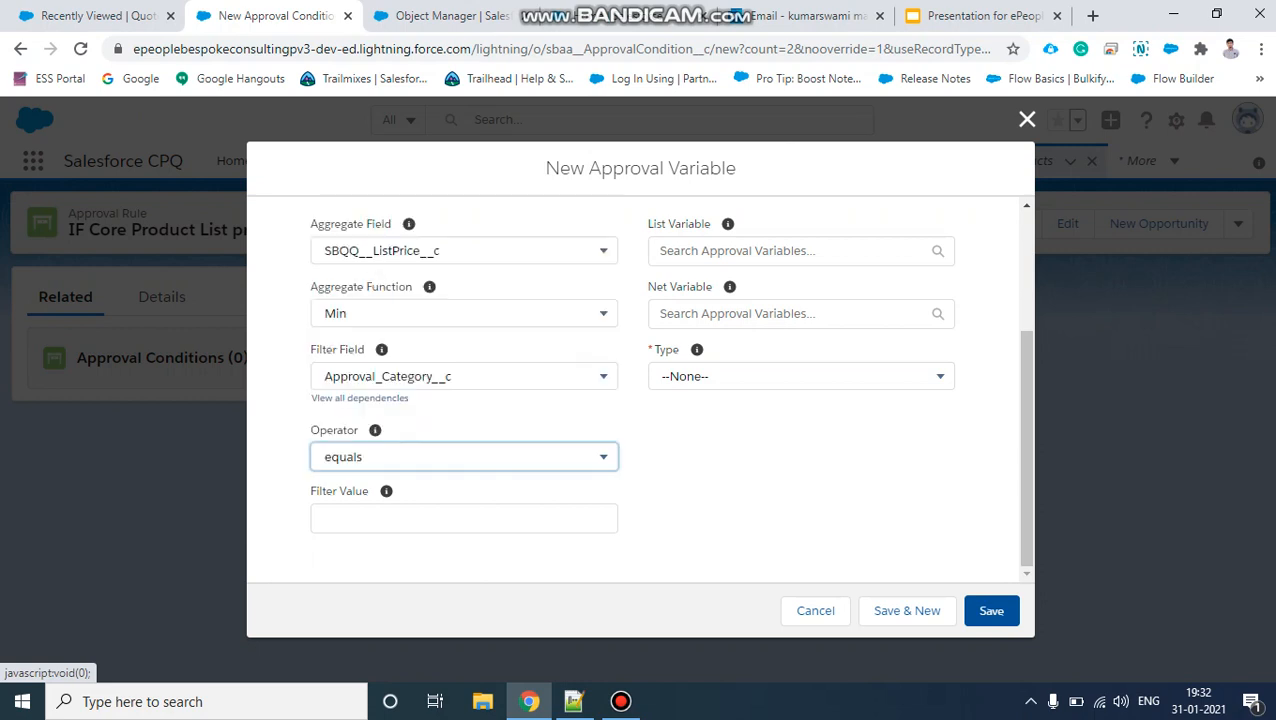
# Copy "Core Product" from the Notepad++ note and paste it as the approval variable's filter value
pyautogui.click(464, 518)
pyautogui.click(620, 701)
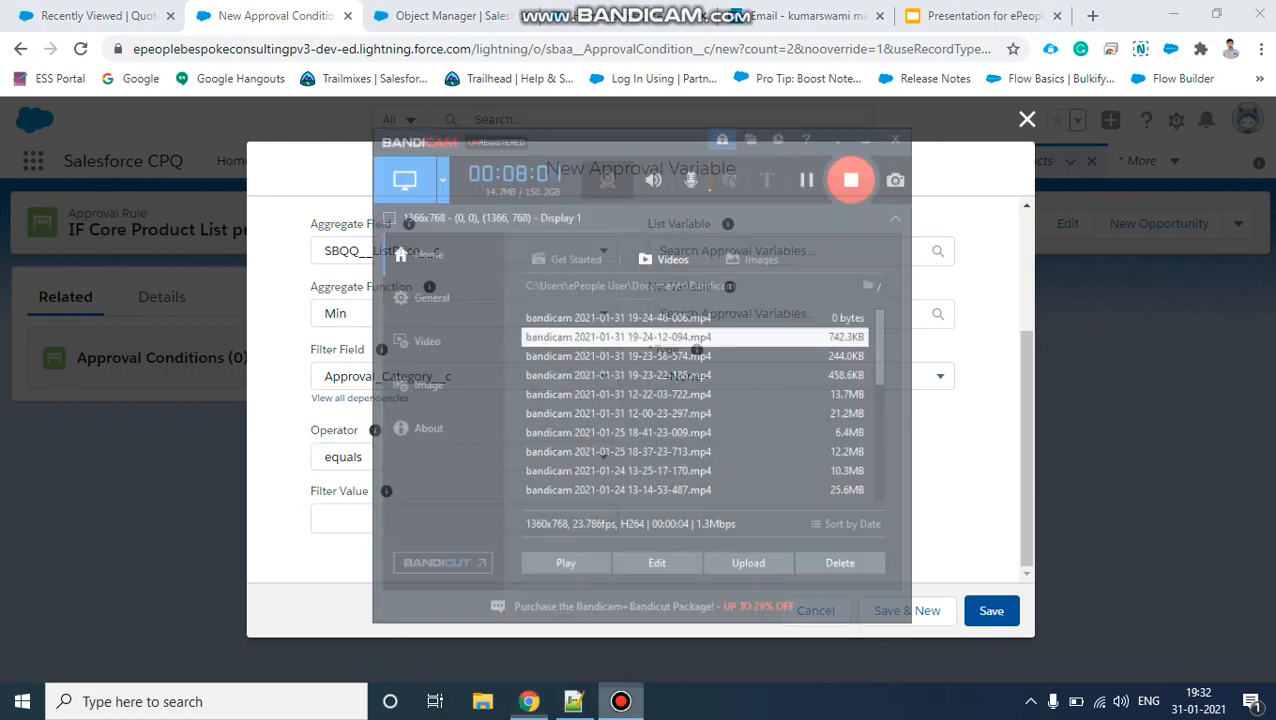
pyautogui.click(879, 87)
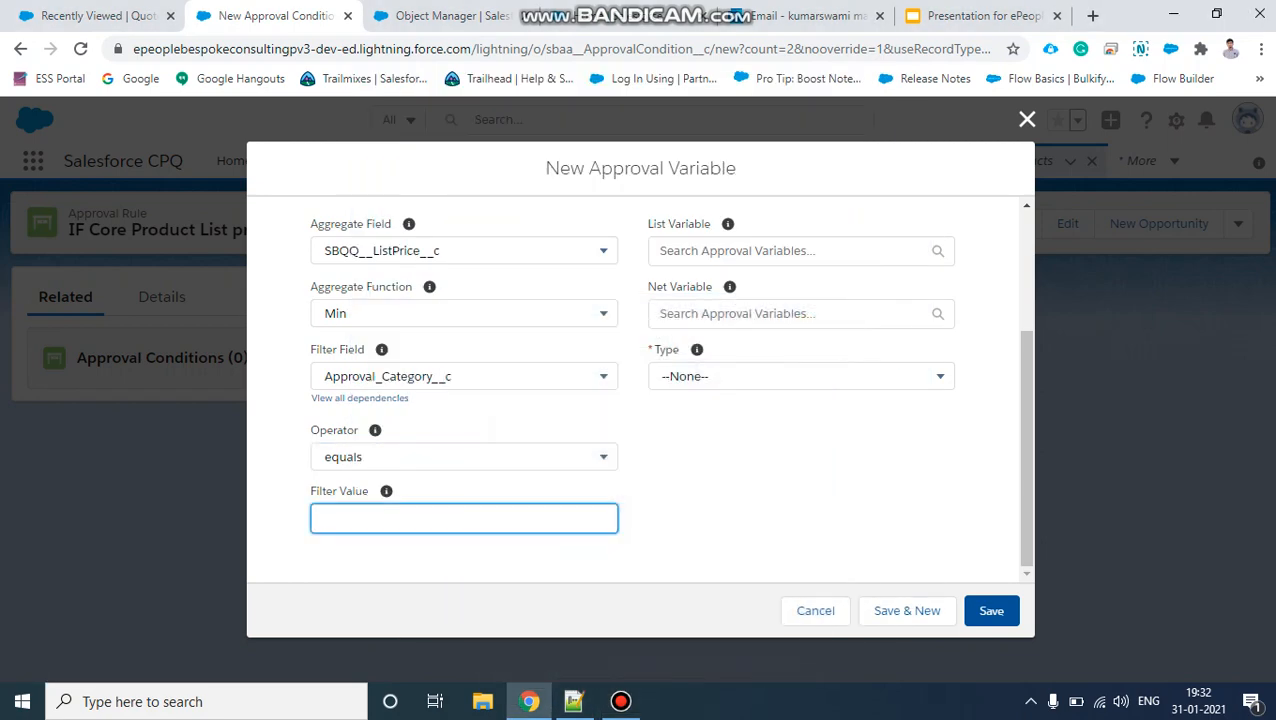
pyautogui.click(573, 701)
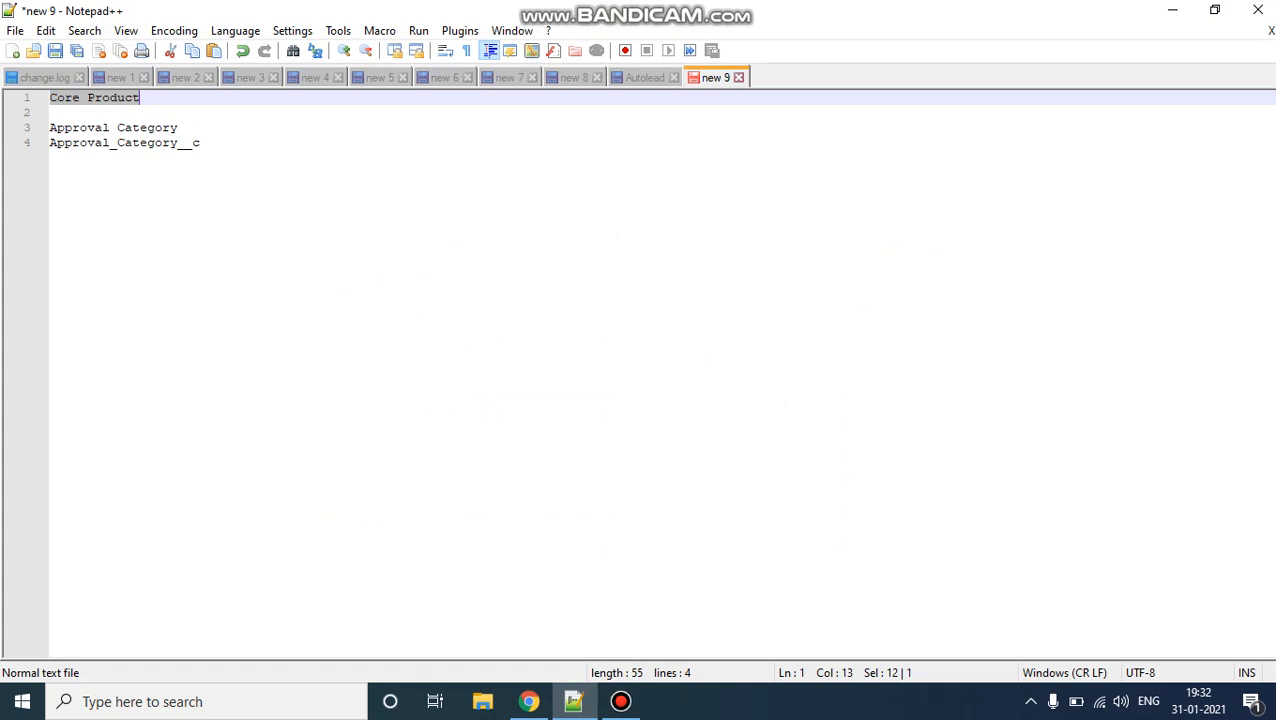
pyautogui.moveTo(141, 98); pyautogui.dragTo(49, 98)
pyautogui.hotkey('ctrl', 'c')
pyautogui.click(1172, 10)
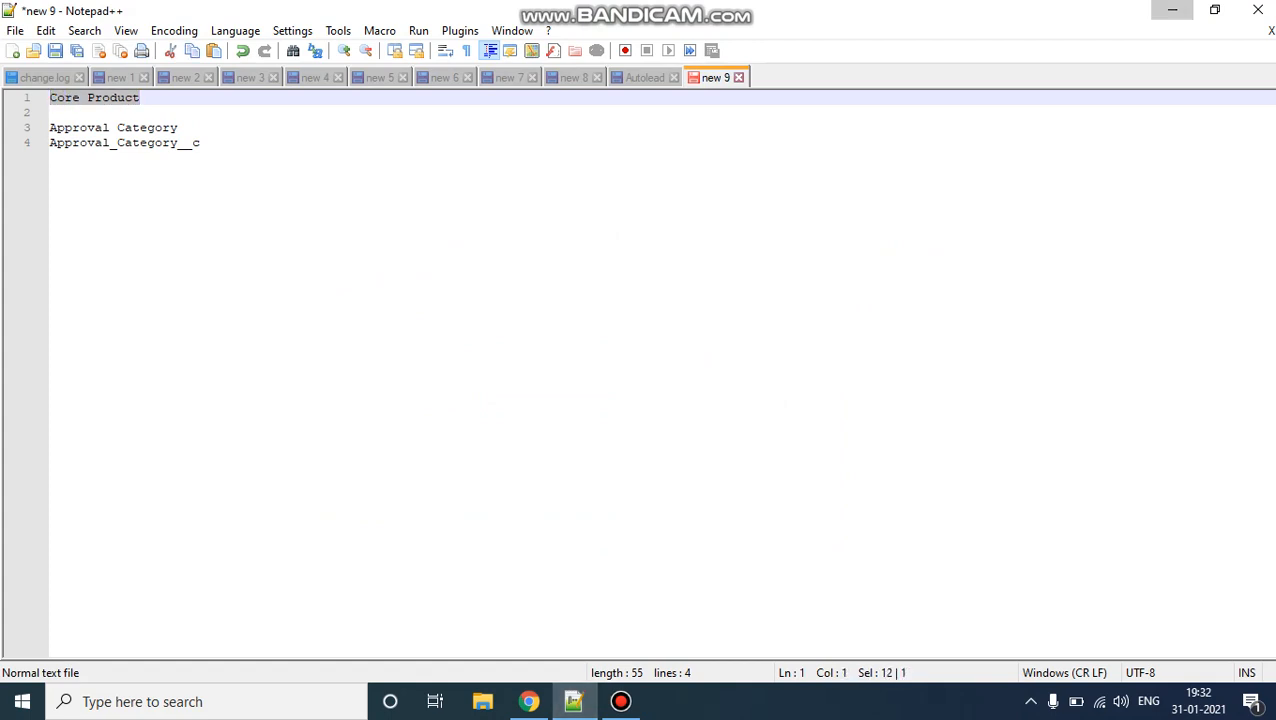
pyautogui.click(464, 518)
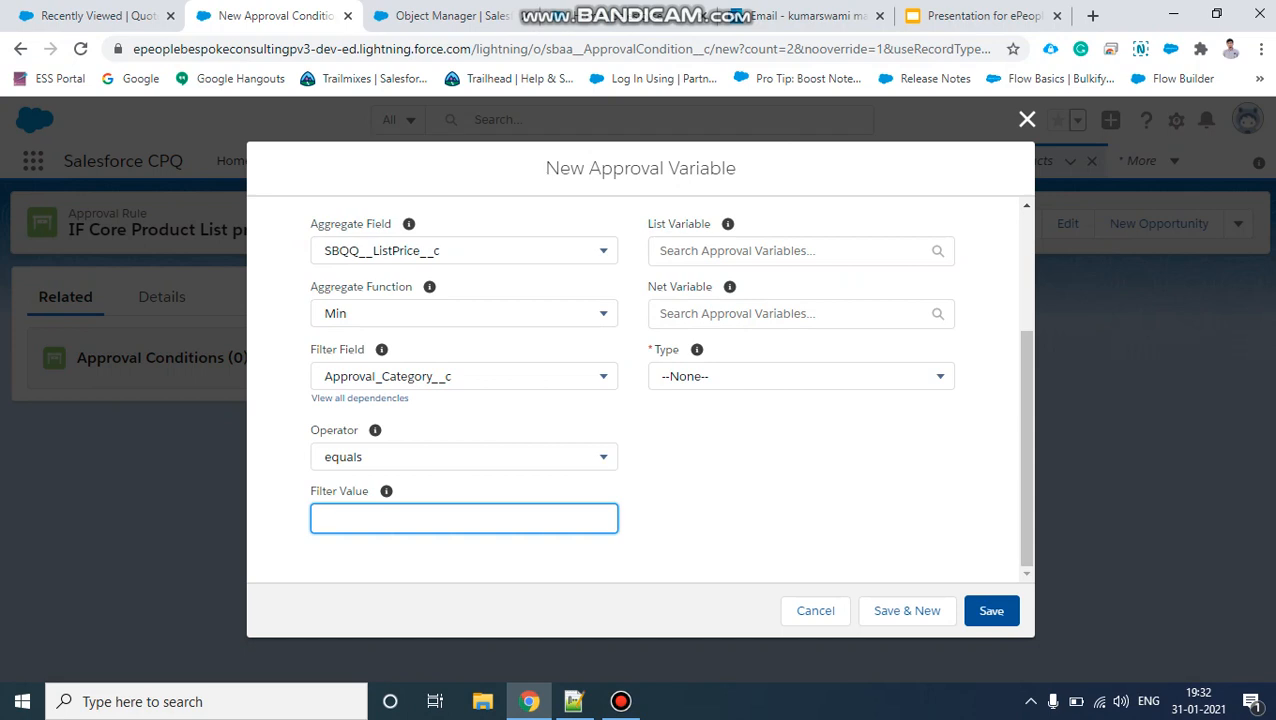
pyautogui.hotkey('ctrl', 'v')
pyautogui.click(734, 492)
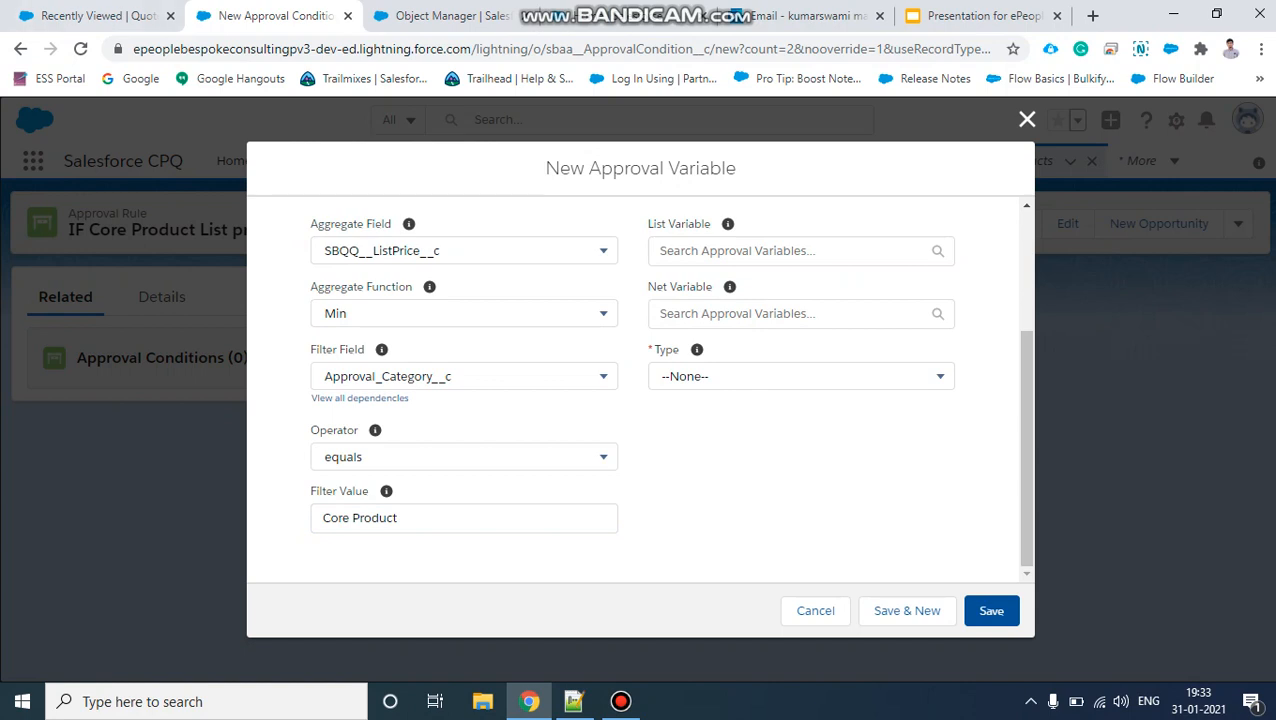
# Set the approval variable's type to Summary and save the variable
pyautogui.click(800, 376)
pyautogui.click(701, 448)
pyautogui.scroll(3, 640, 390)
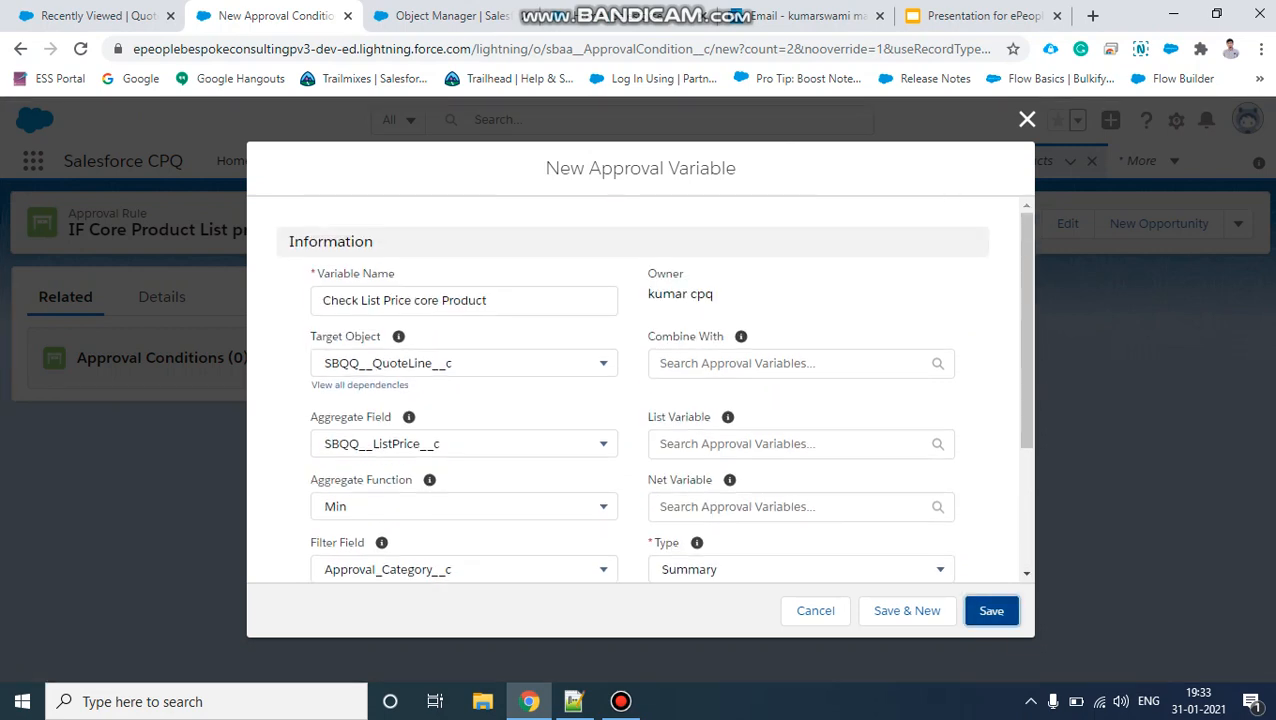
pyautogui.click(991, 611)
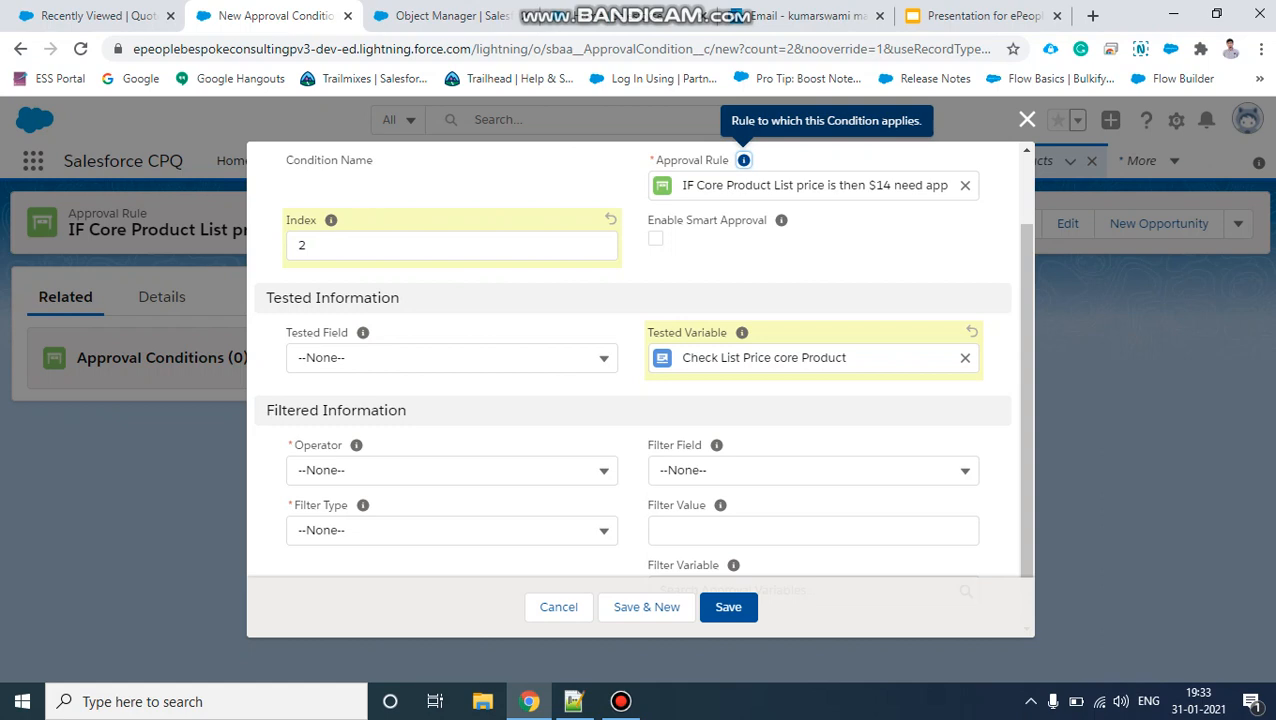
# Set the approval condition's operator to less than, its filter type to Value and its filter value to 15
pyautogui.scroll(-1, 743, 162)
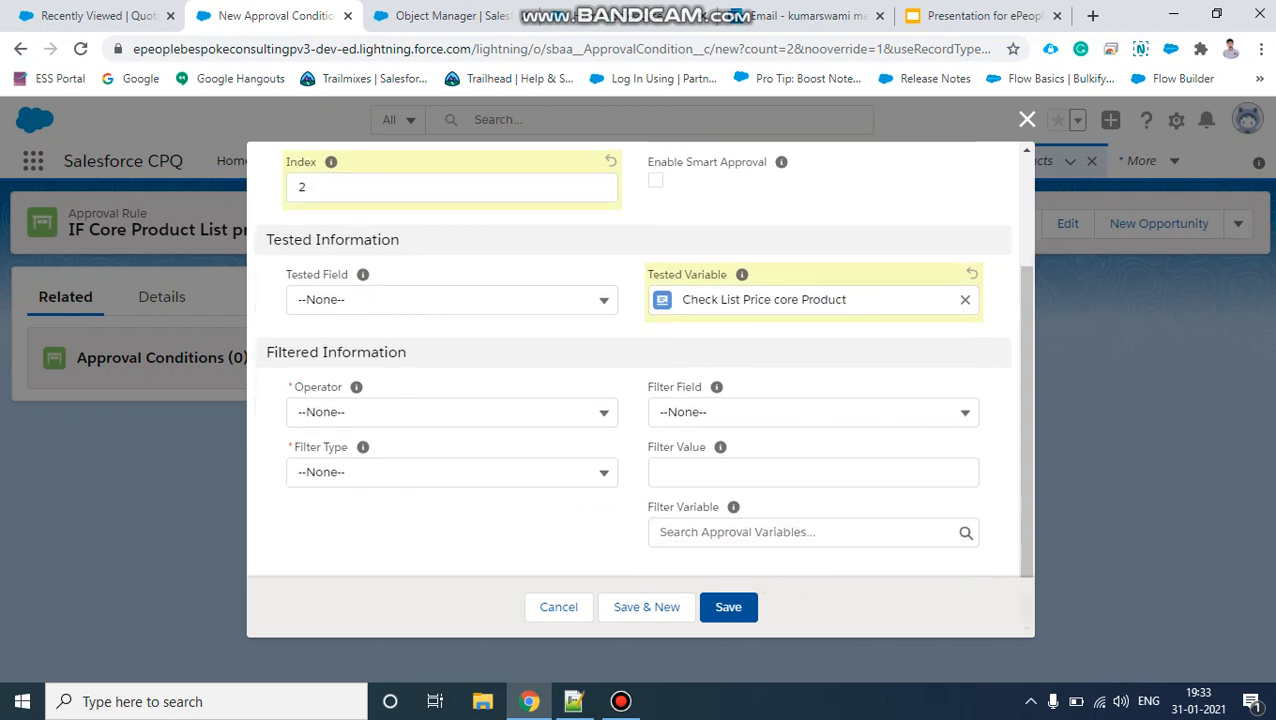
pyautogui.click(450, 412)
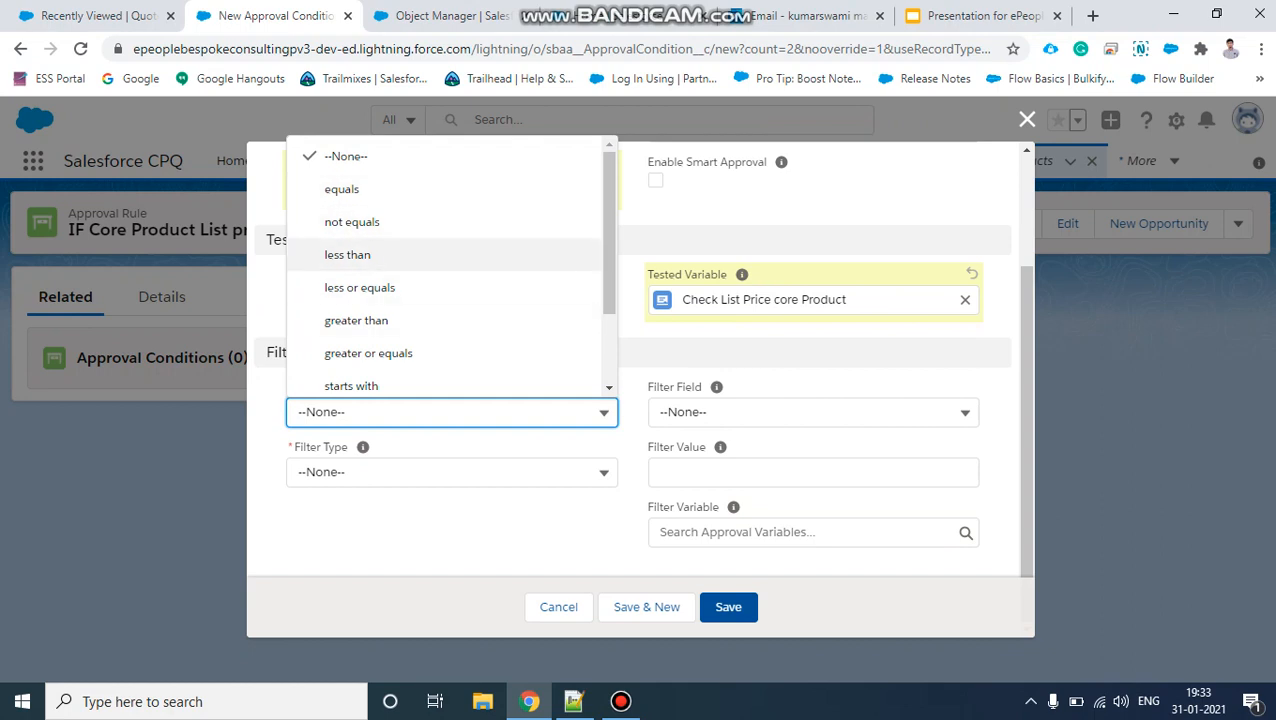
pyautogui.click(347, 254)
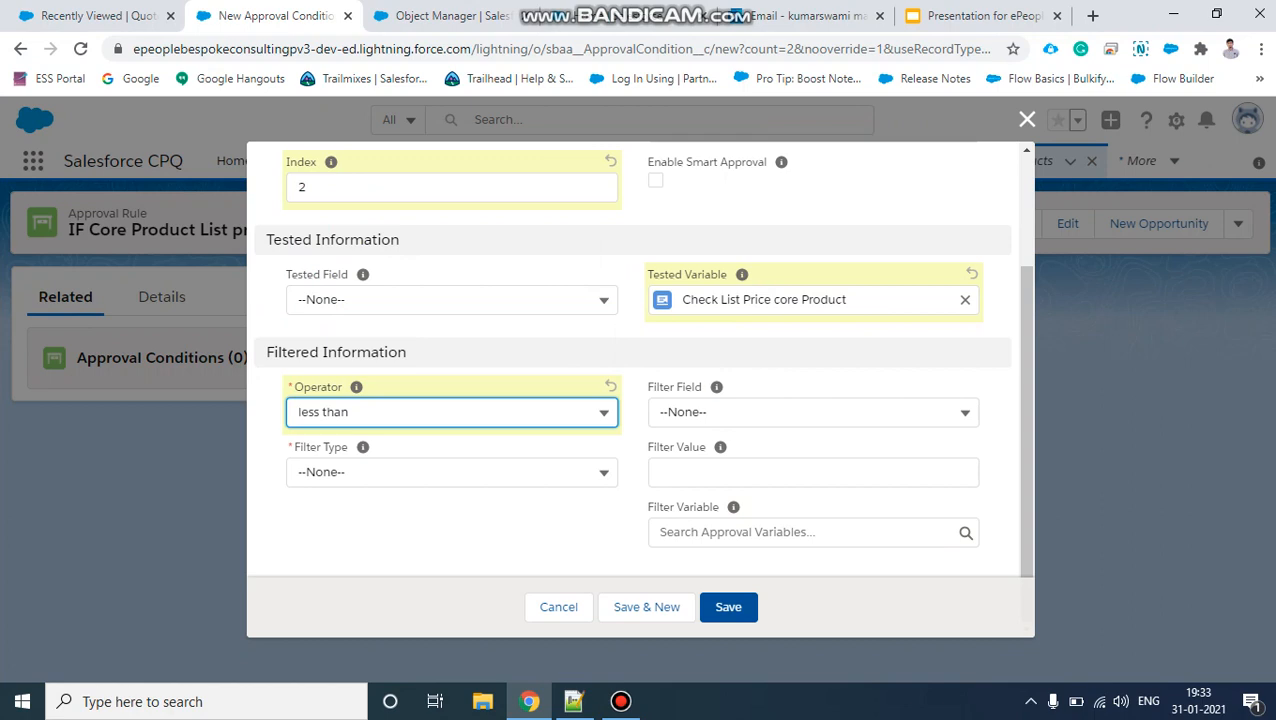
pyautogui.click(450, 472)
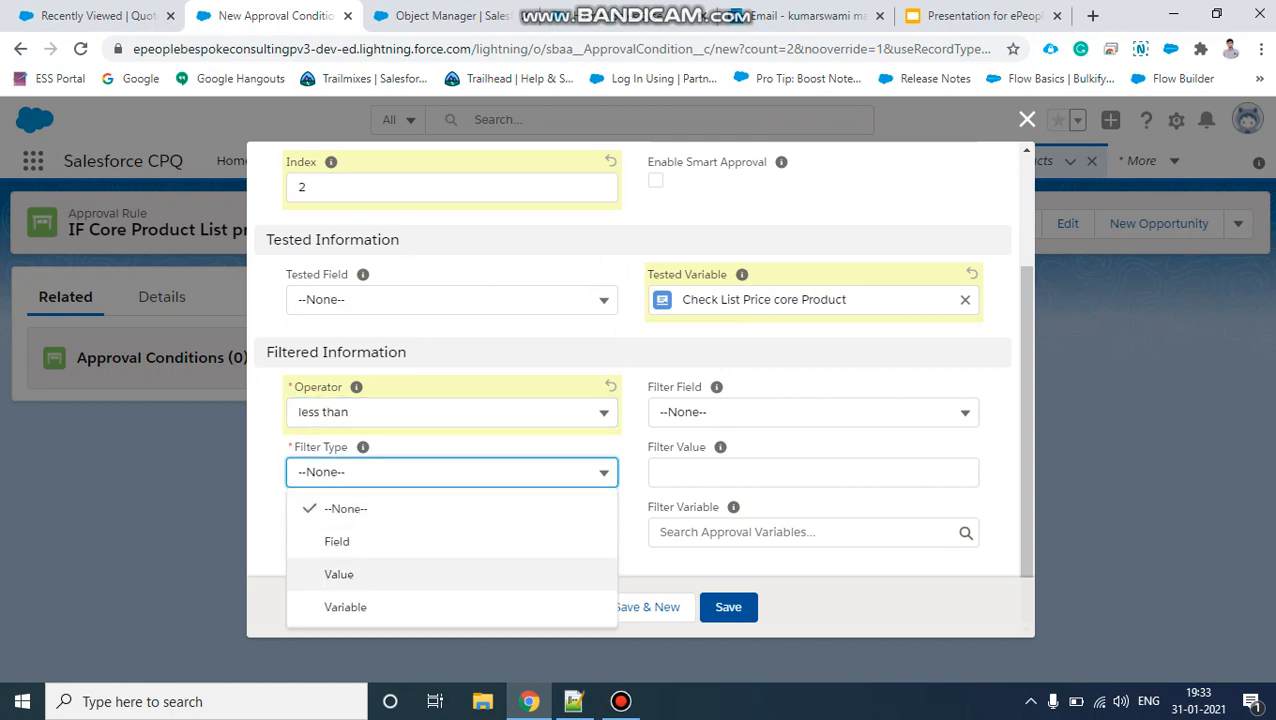
pyautogui.click(340, 571)
pyautogui.click(813, 473)
pyautogui.write('15')
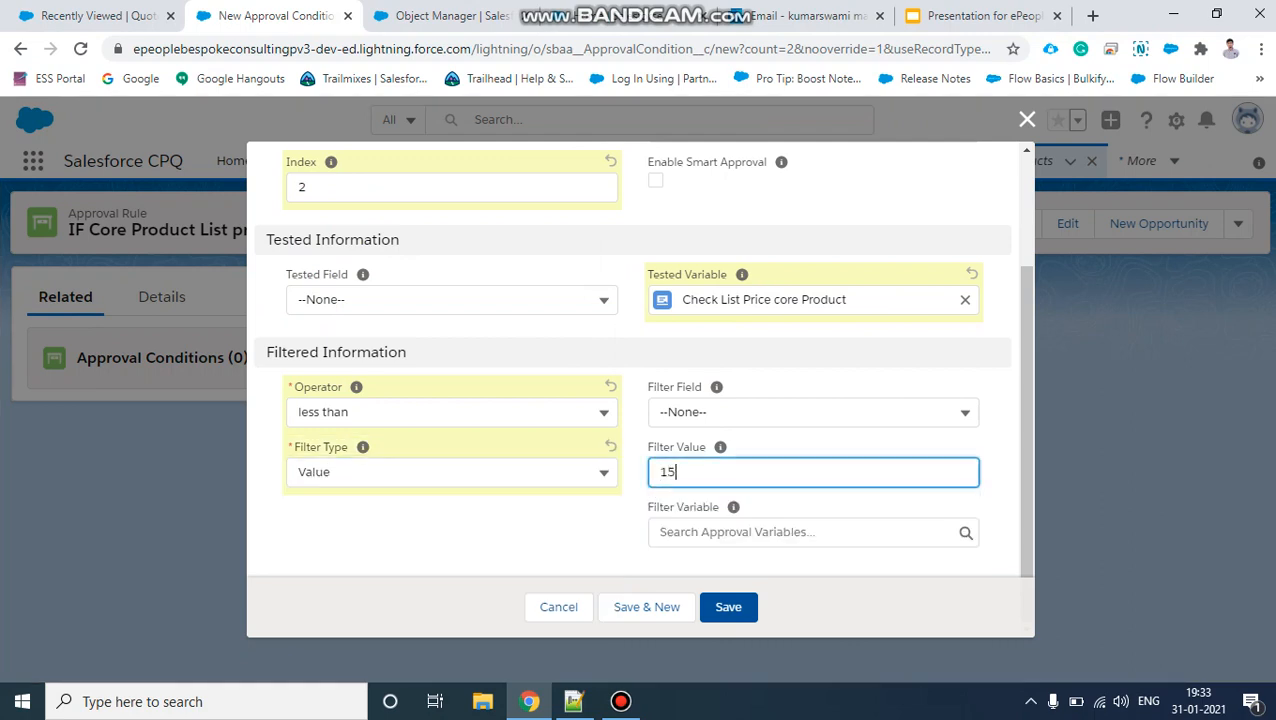
# Set the approval condition's filter value to 14 and save the condition
pyautogui.press('BackSpace')
pyautogui.write('4')
pyautogui.scroll(2, 640, 400)
pyautogui.scroll(-2, 640, 400)
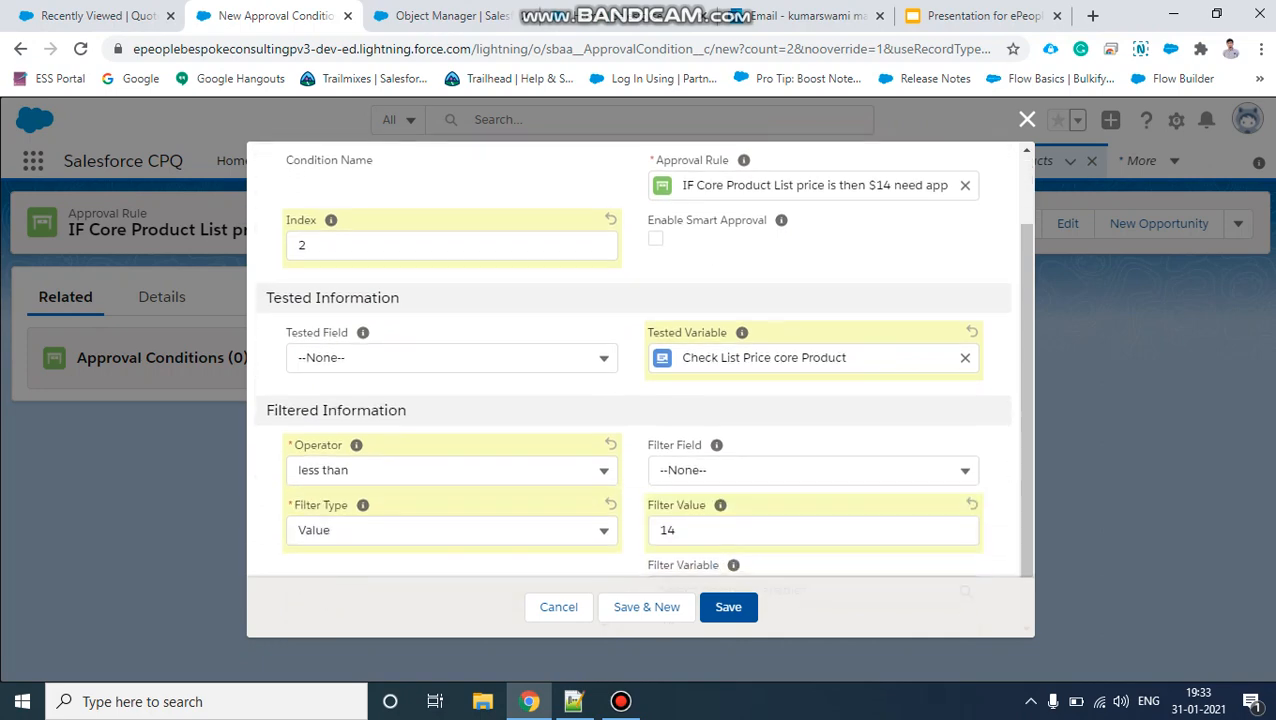
pyautogui.click(738, 607)
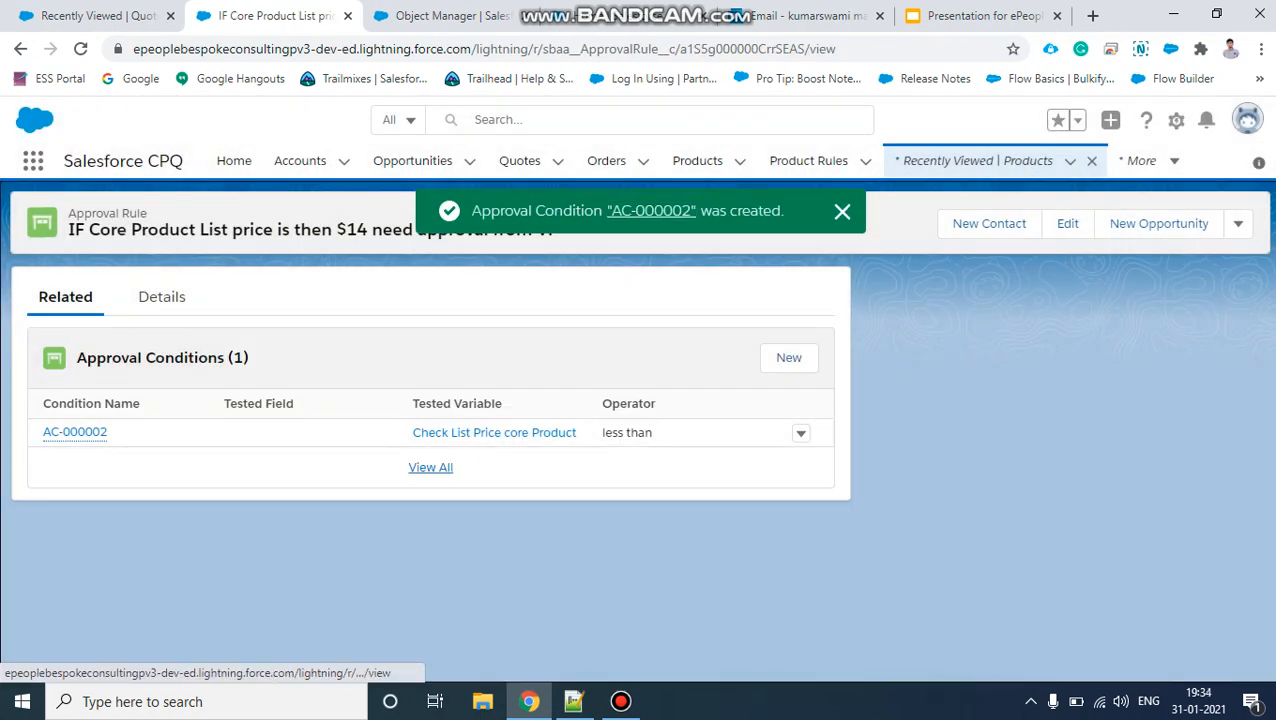
# Start another approval condition on the rule with index 2 and Check List Price core Product as the tested variable
pyautogui.click(788, 357)
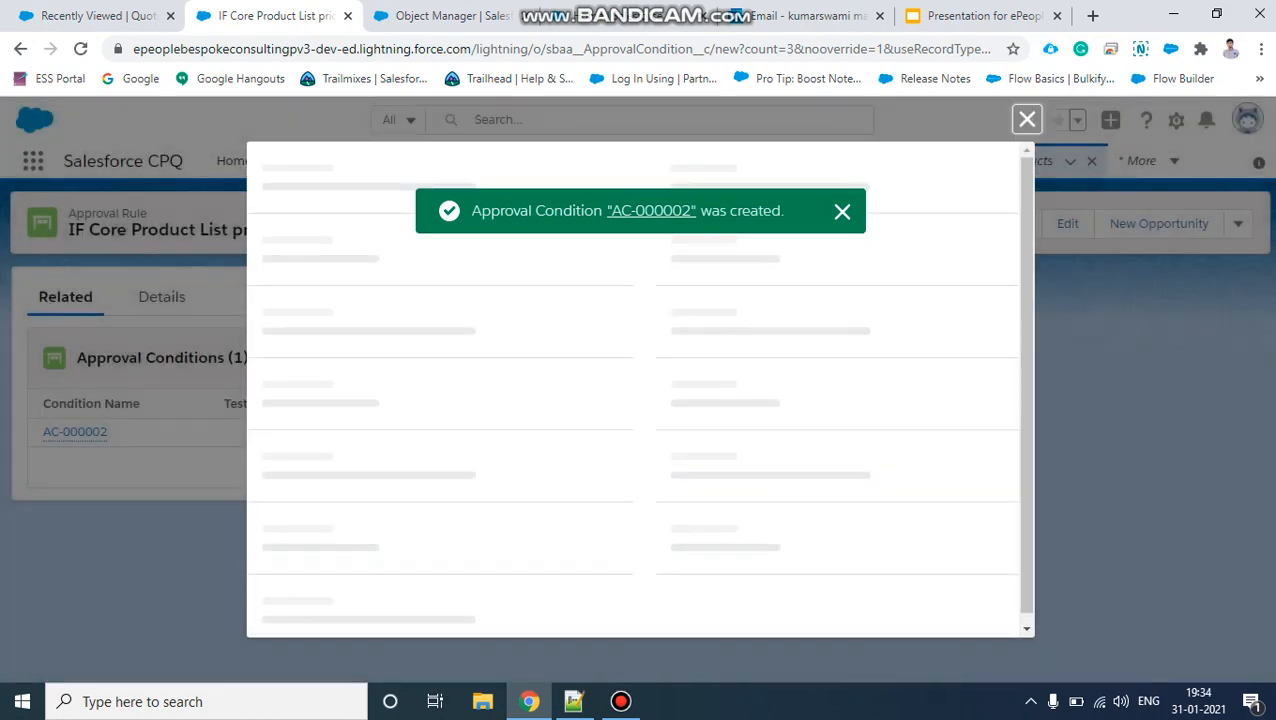
pyautogui.click(452, 340)
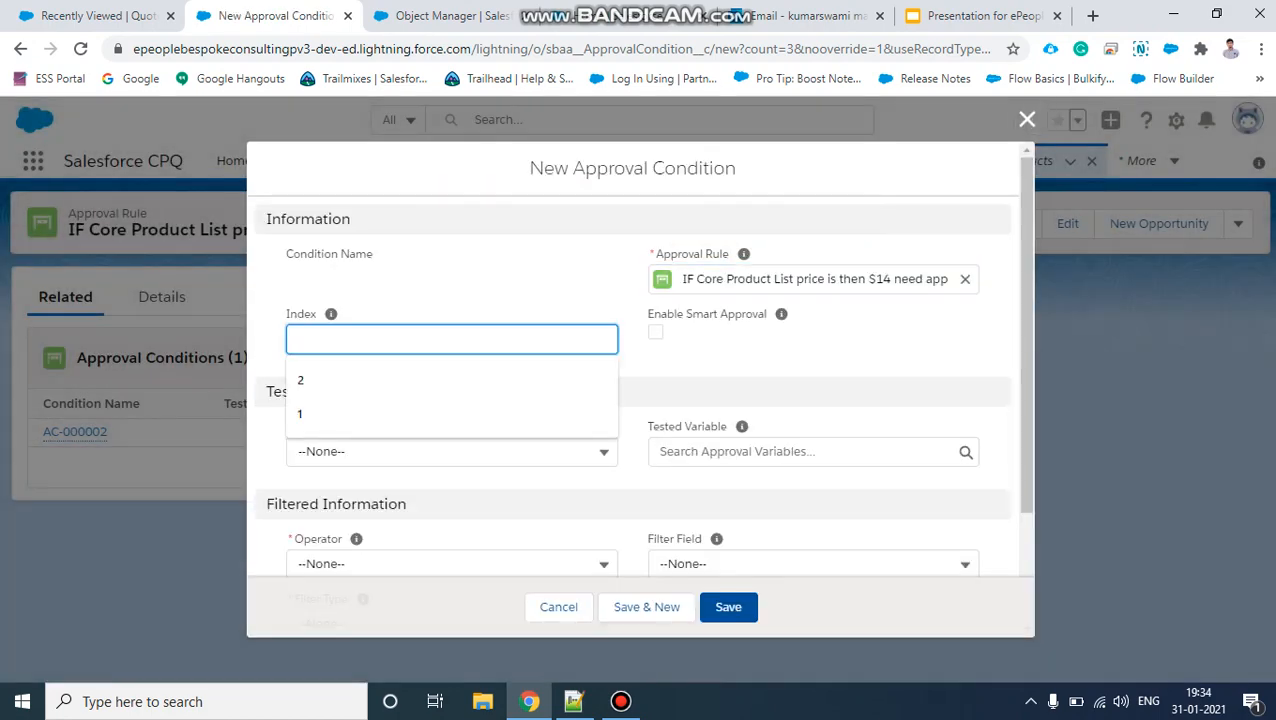
pyautogui.write('2')
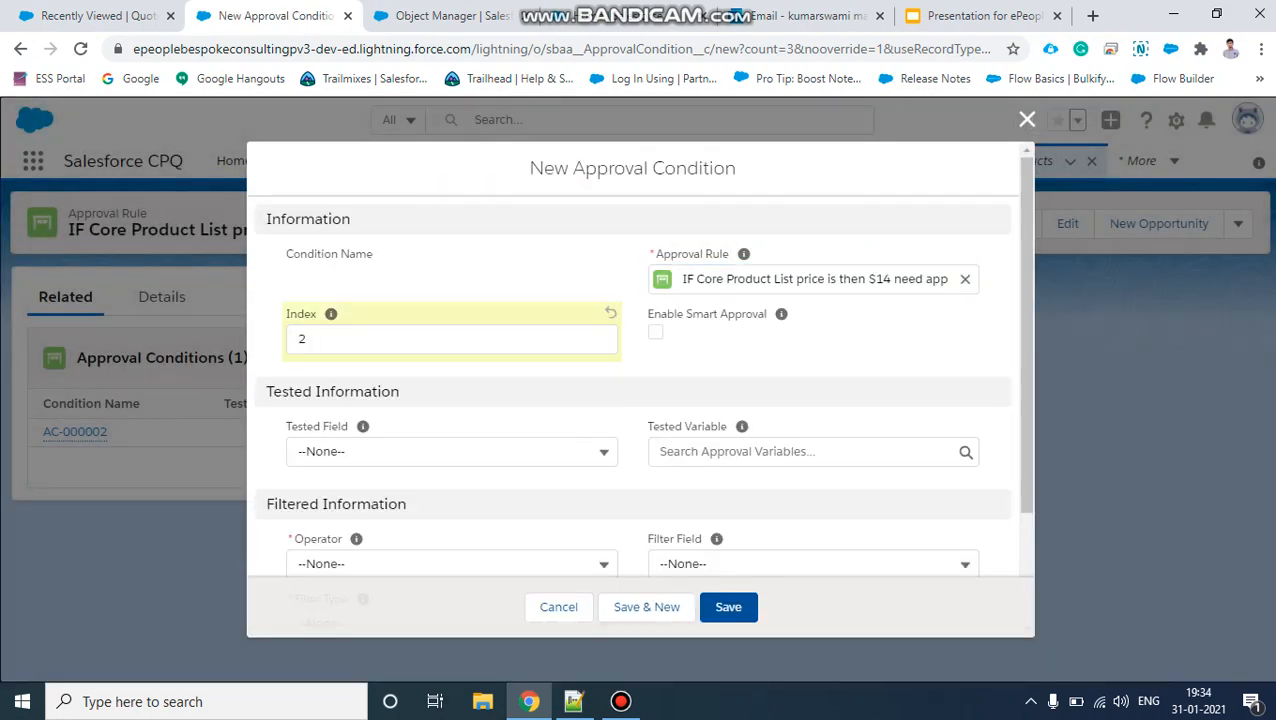
pyautogui.click(796, 452)
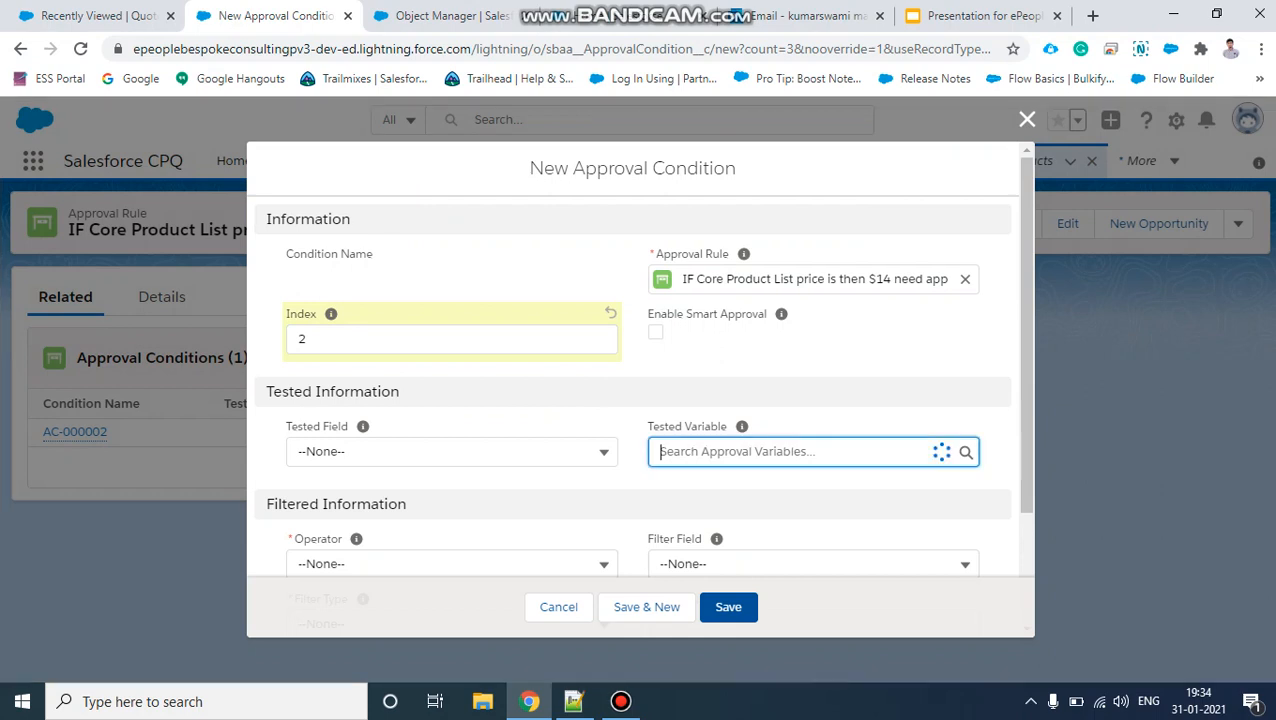
pyautogui.click(769, 515)
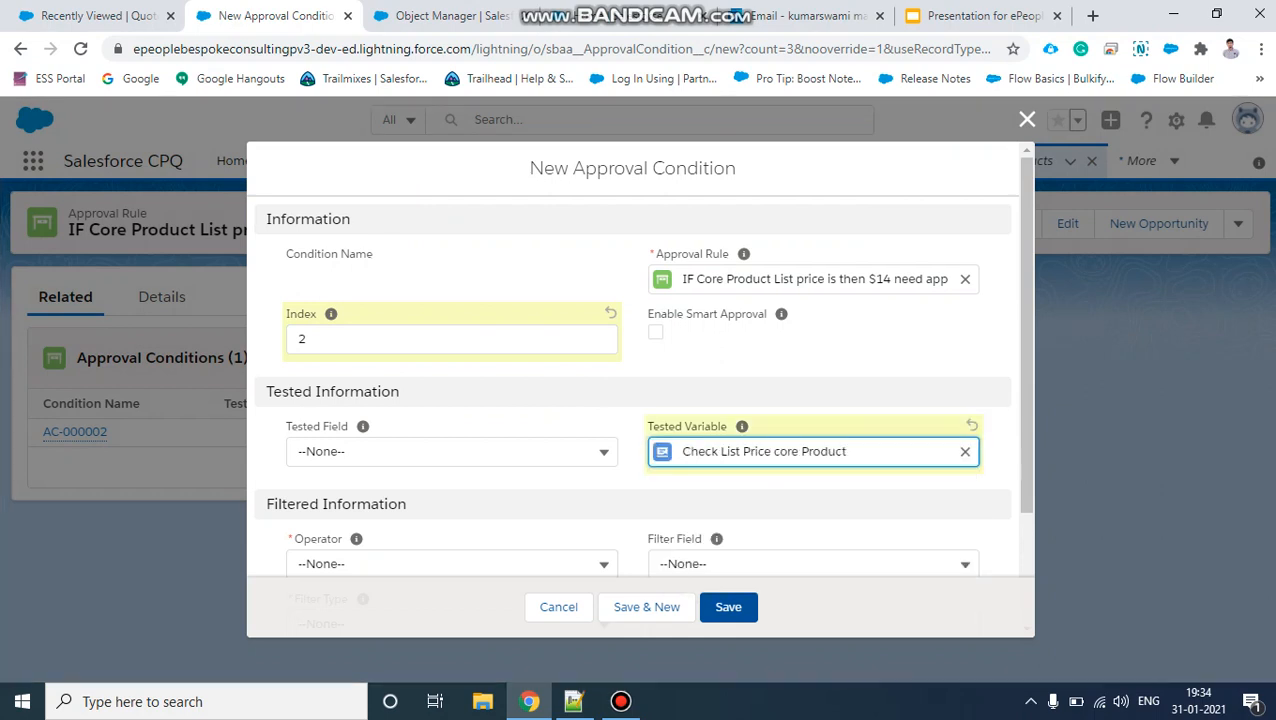
# Set the new condition's operator to greater than and its filter type to Value
pyautogui.scroll(-2, 451, 450)
pyautogui.click(451, 412)
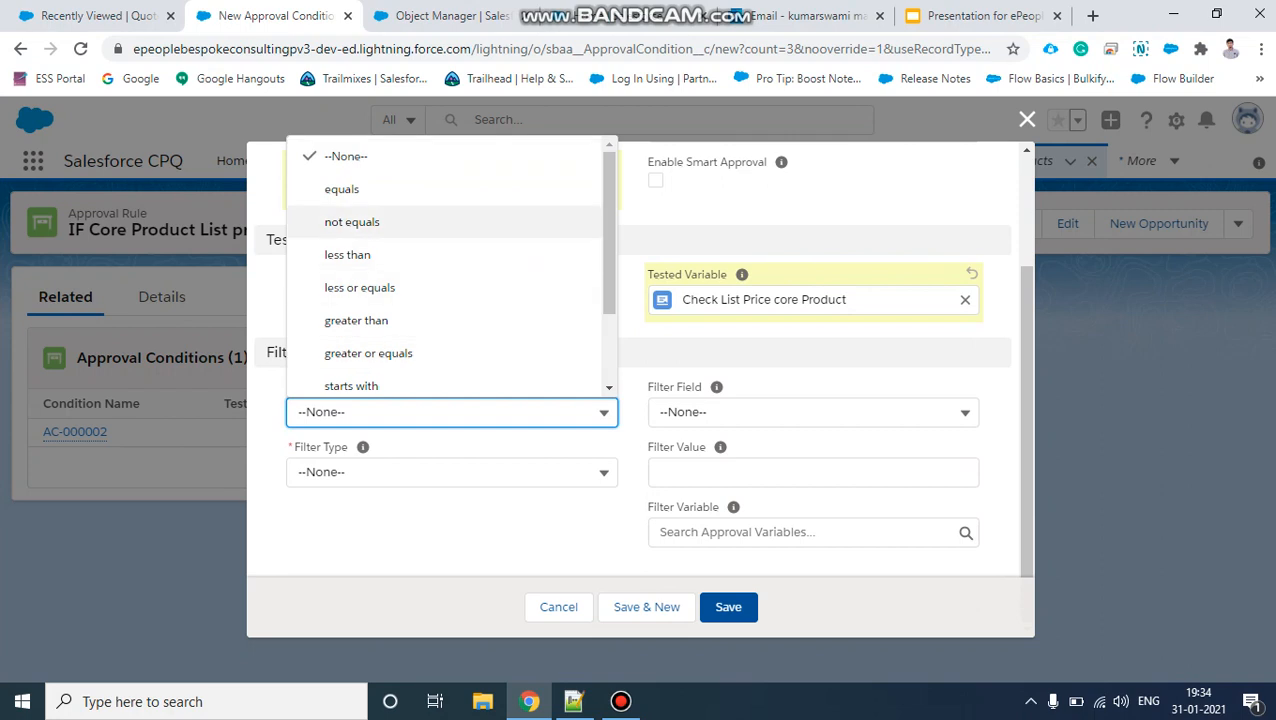
pyautogui.click(356, 320)
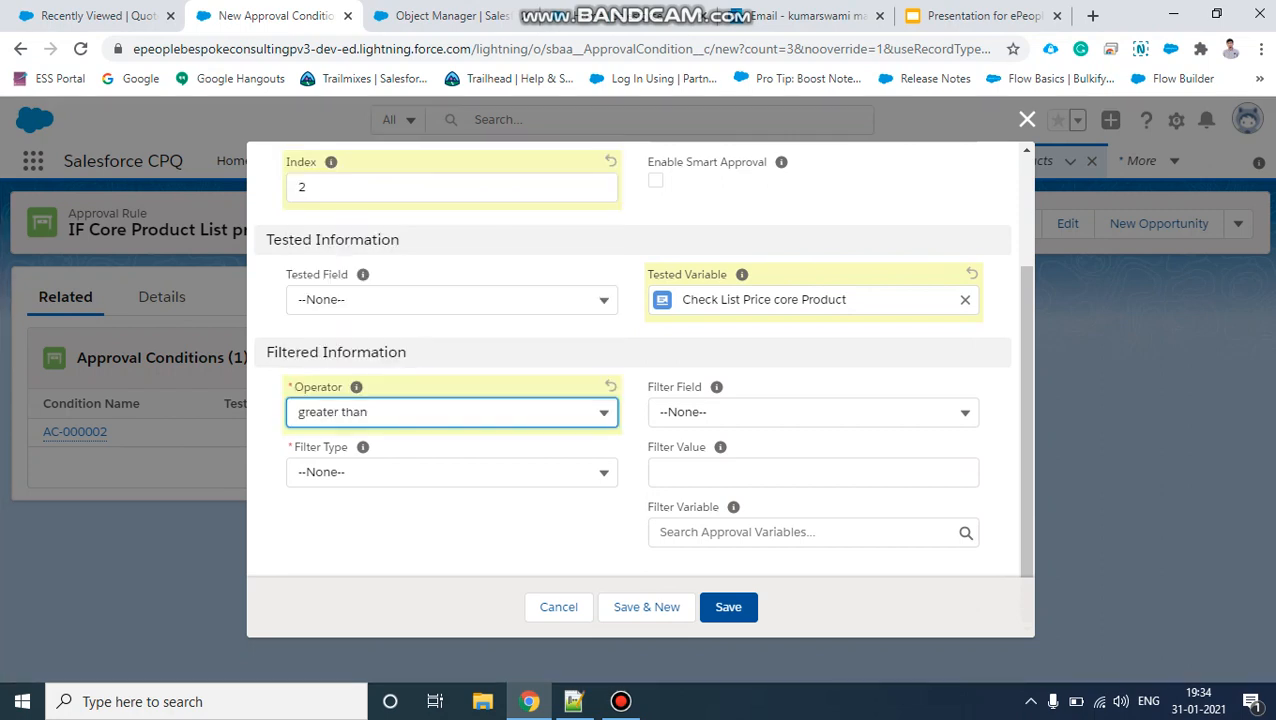
pyautogui.click(451, 472)
pyautogui.click(339, 574)
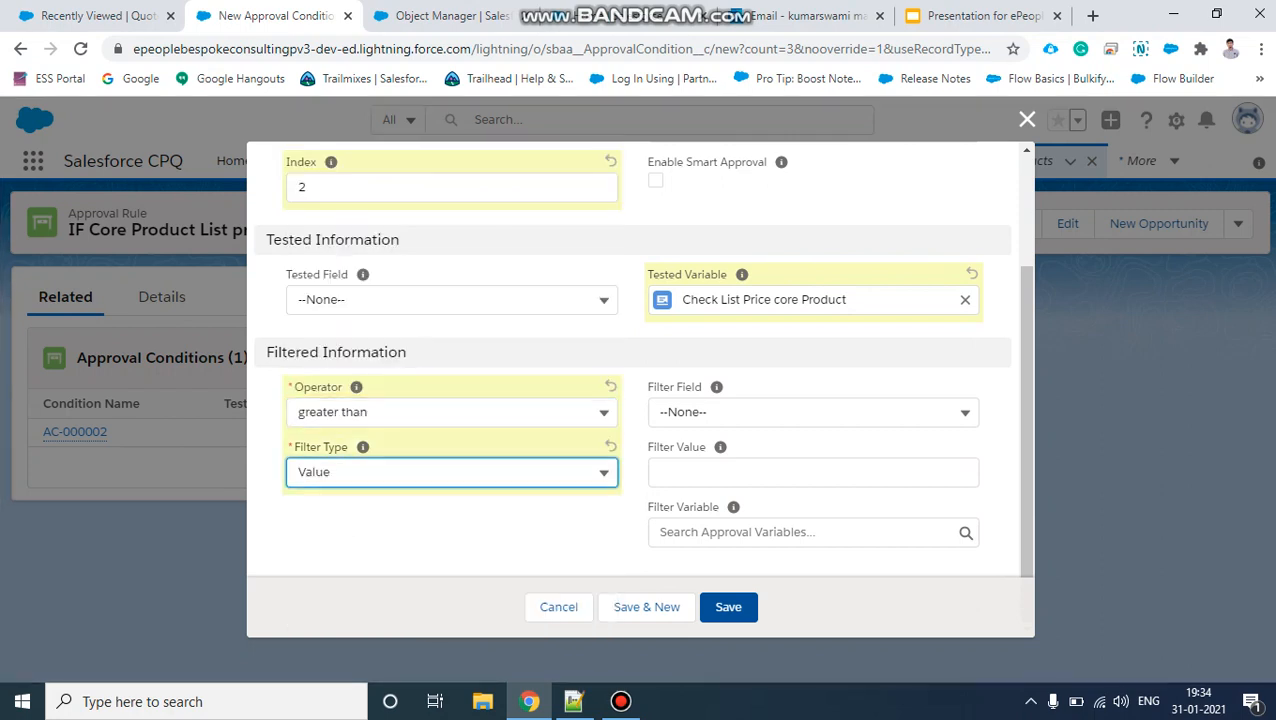
# Set the new condition's filter value to 11 and save the condition
pyautogui.click(813, 472)
pyautogui.write('12')
pyautogui.press('Tab')
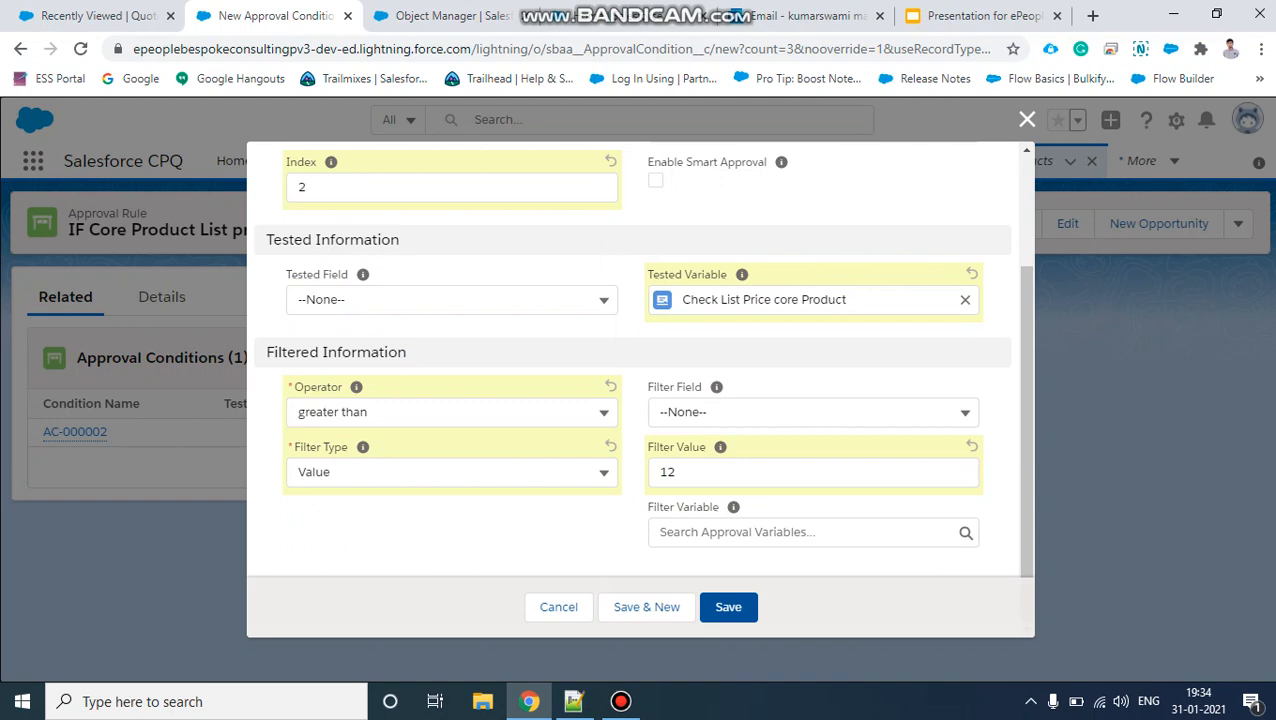
pyautogui.click(813, 472)
pyautogui.press('BackSpace')
pyautogui.write('1')
pyautogui.click(452, 534)
pyautogui.click(728, 607)
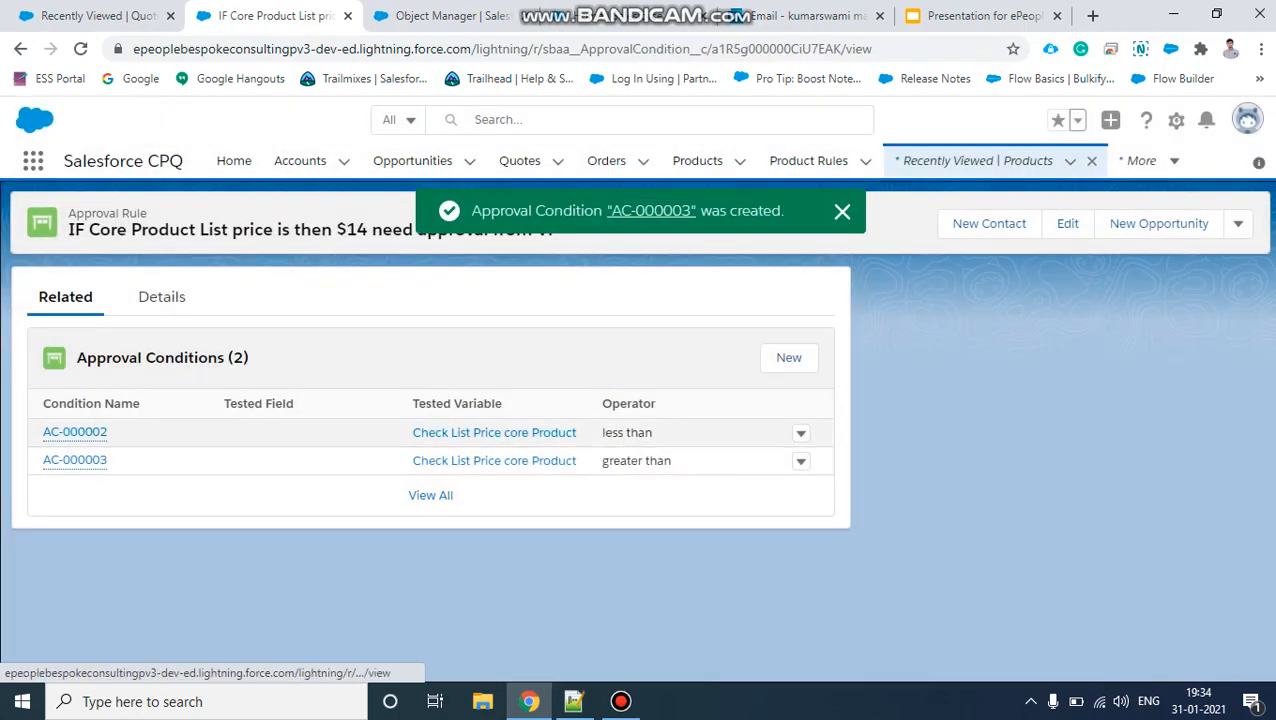
# Open the rule's less-than approval condition, set its index to 1 and save it
pyautogui.click(75, 432)
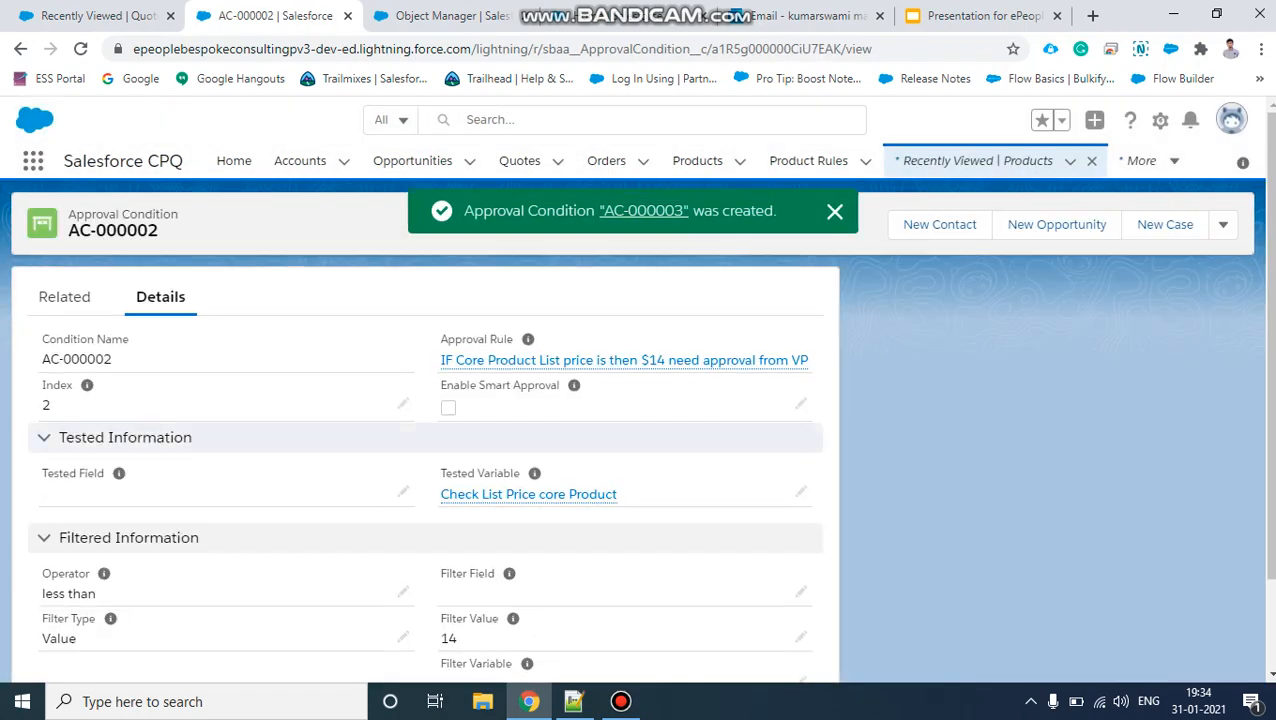
pyautogui.click(403, 403)
pyautogui.press('BackSpace')
pyautogui.write('1')
pyautogui.click(465, 652)
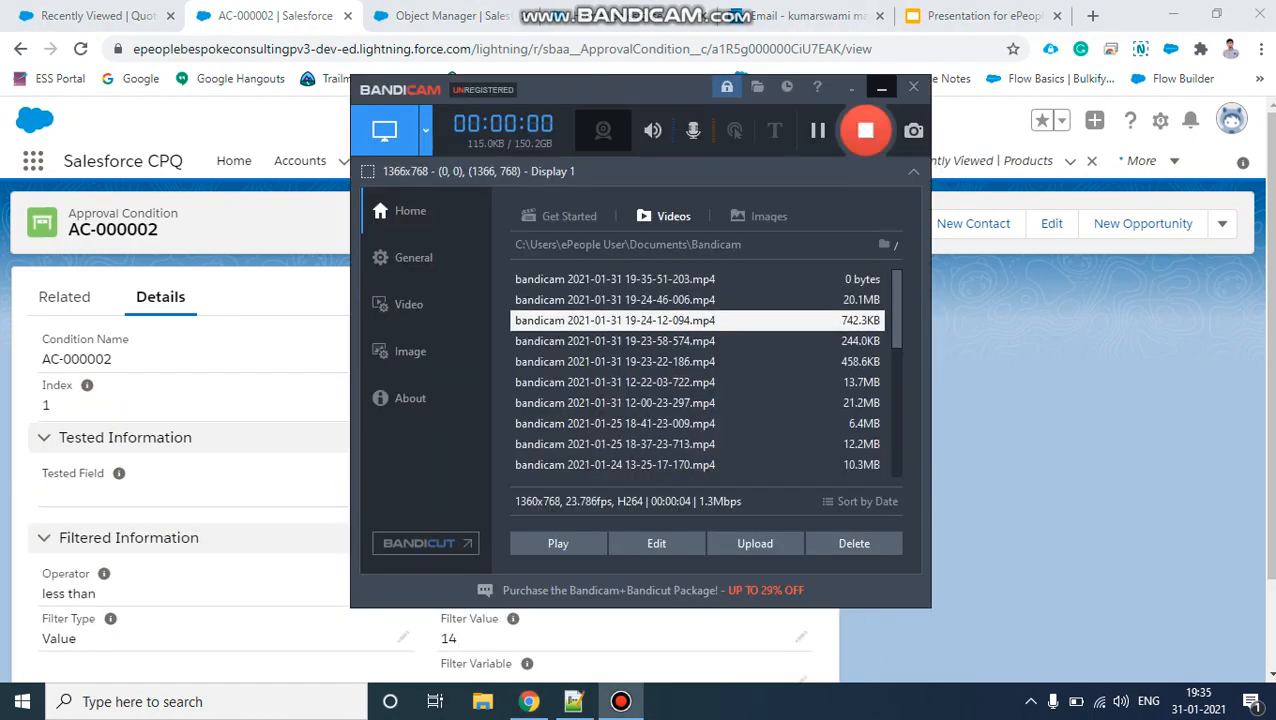
pyautogui.click(881, 88)
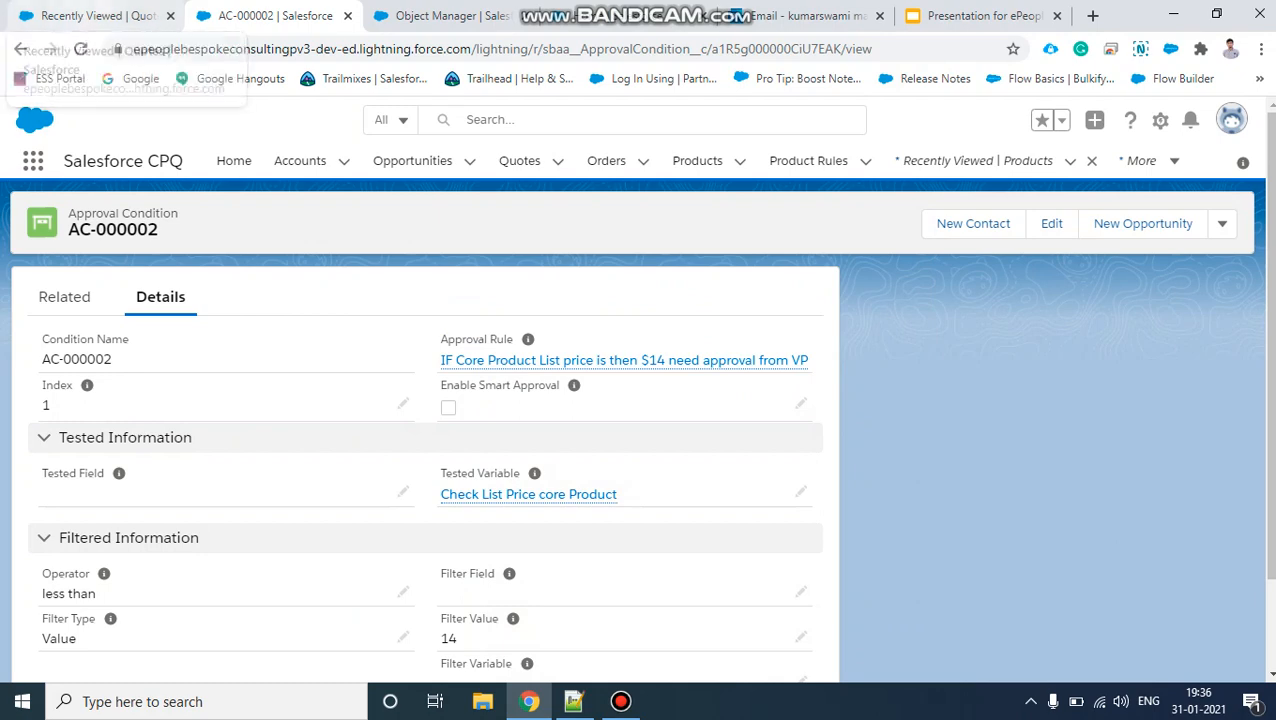
pyautogui.click(97, 16)
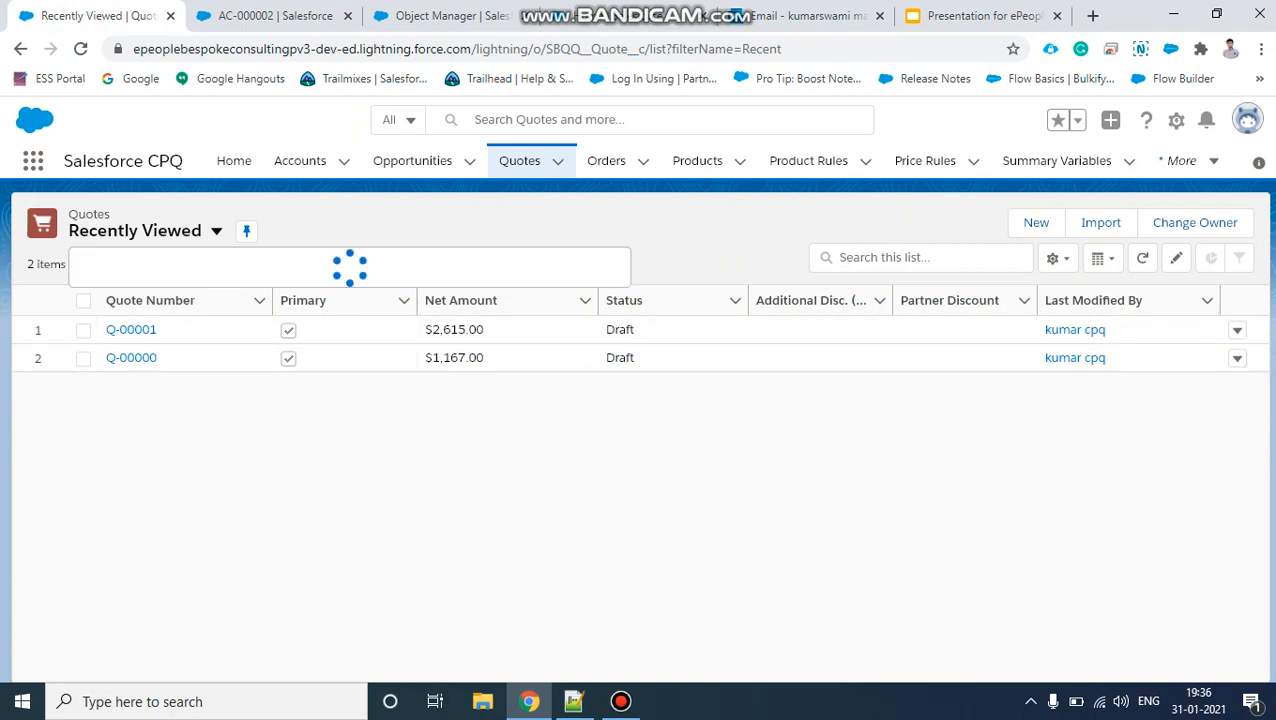
pyautogui.click(114, 293)
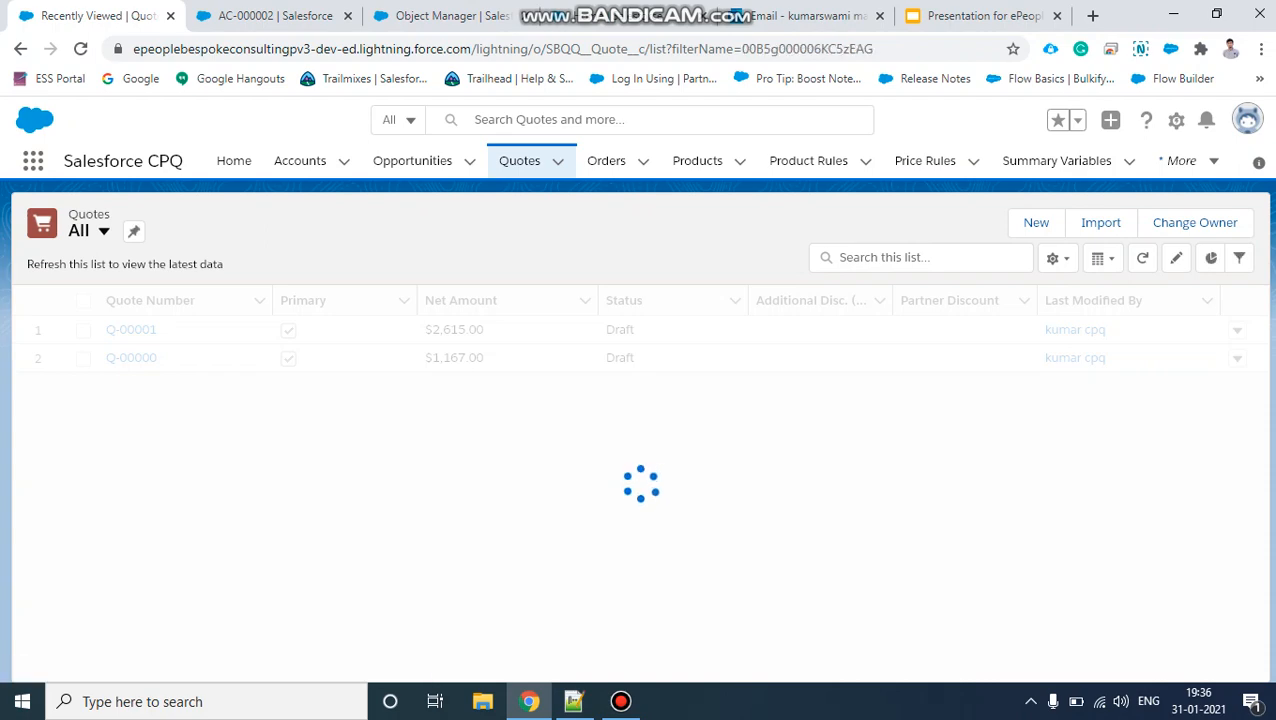
pyautogui.click(131, 386)
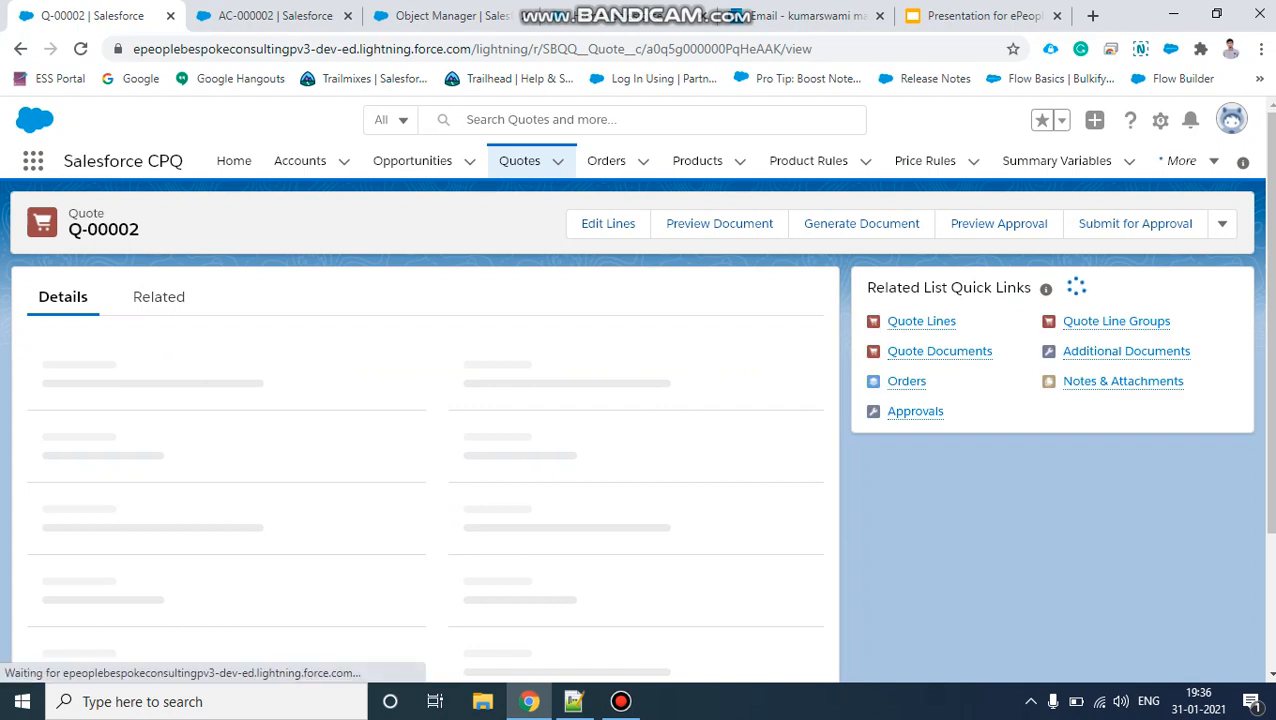
pyautogui.click(752, 223)
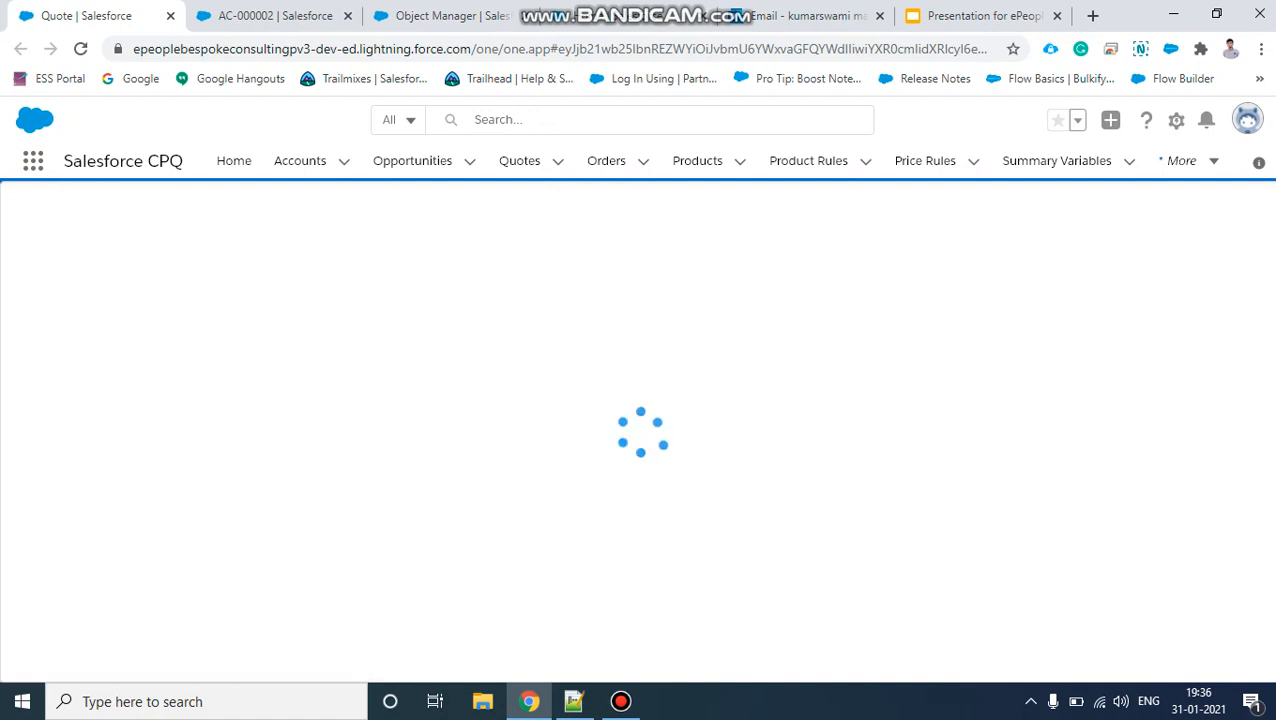
# Open quote Q-00001 from the quotes list for line editing and delete its existing product bundle line
pyautogui.click(520, 161)
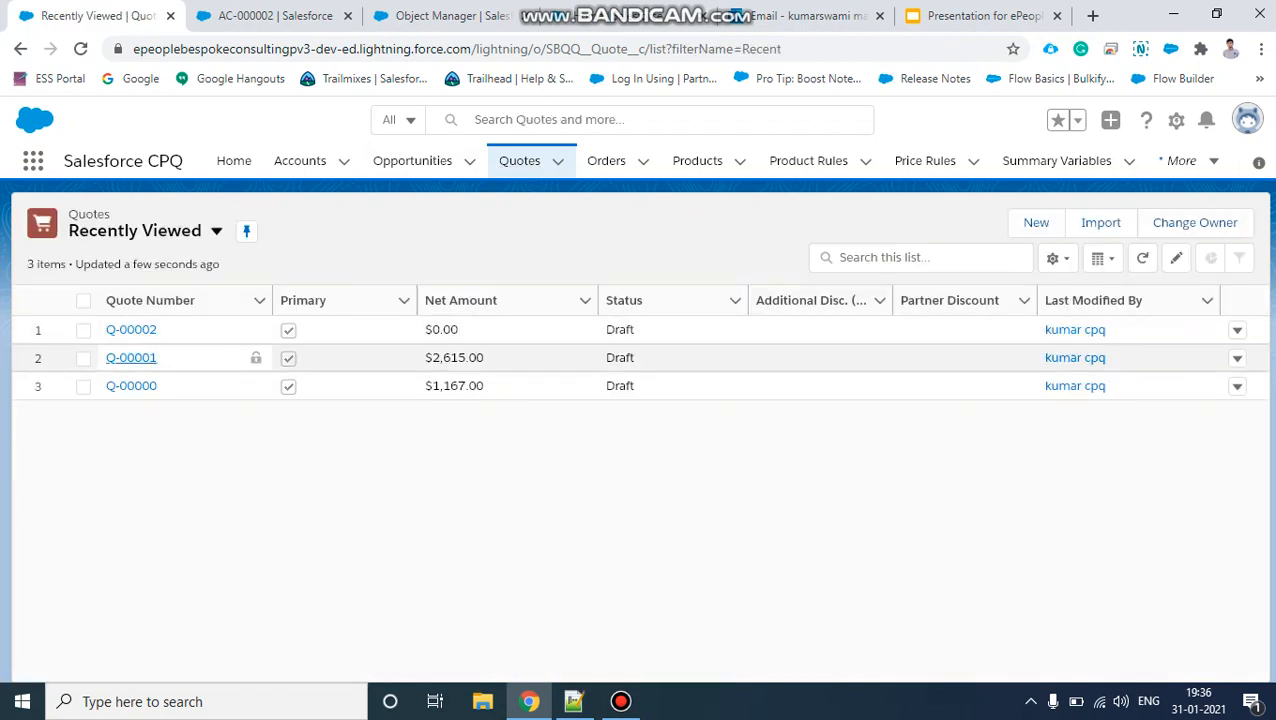
pyautogui.click(131, 358)
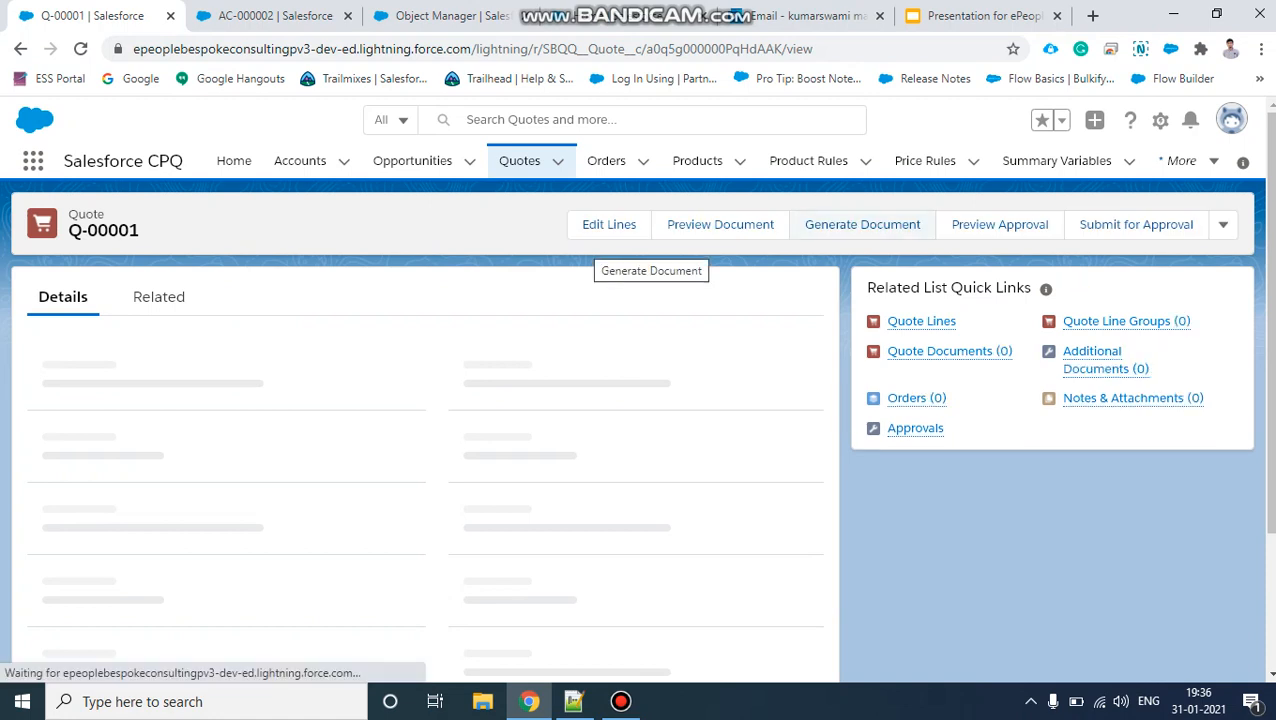
pyautogui.click(752, 223)
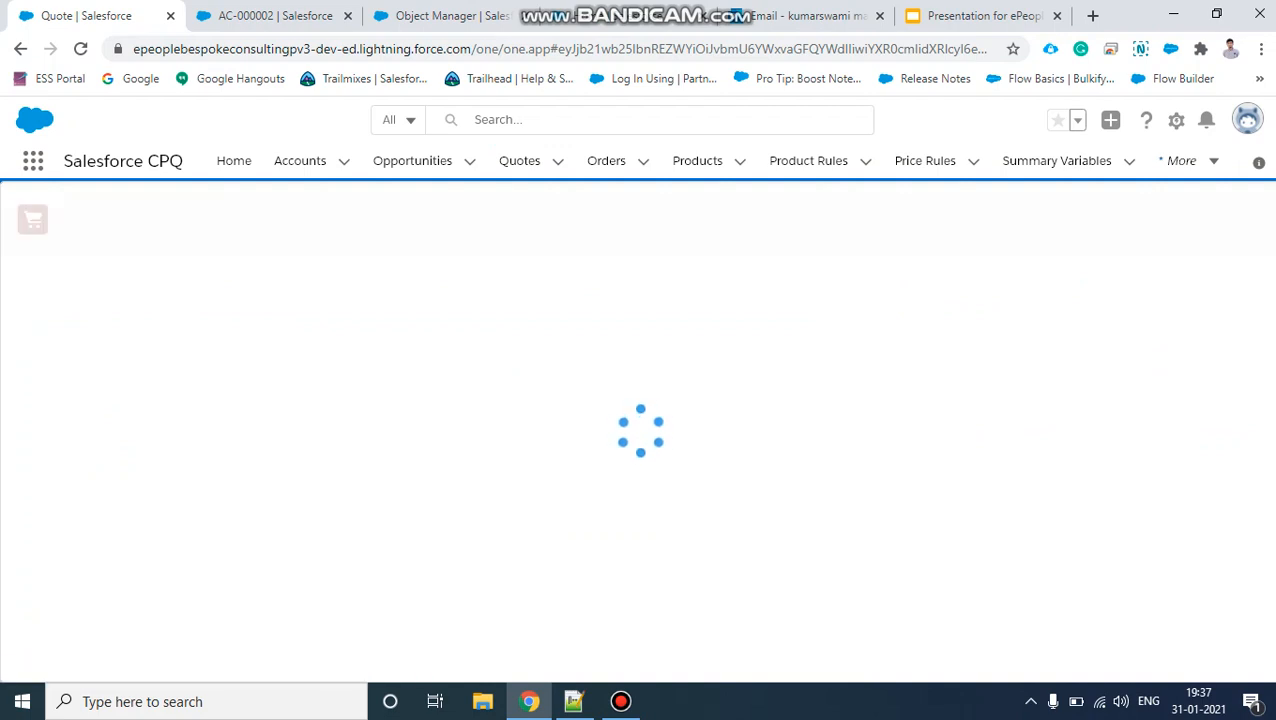
pyautogui.click(1204, 410)
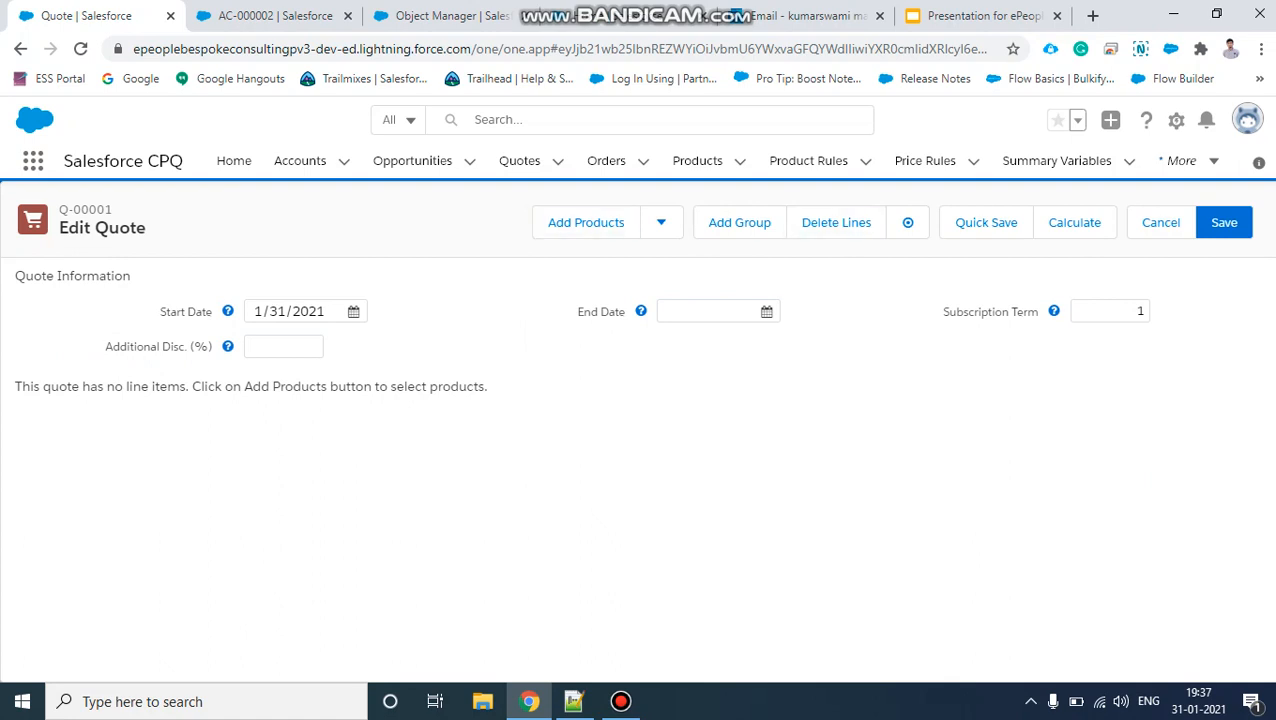
# Search the products for LOB and add LOB Core Product to the quote
pyautogui.click(586, 222)
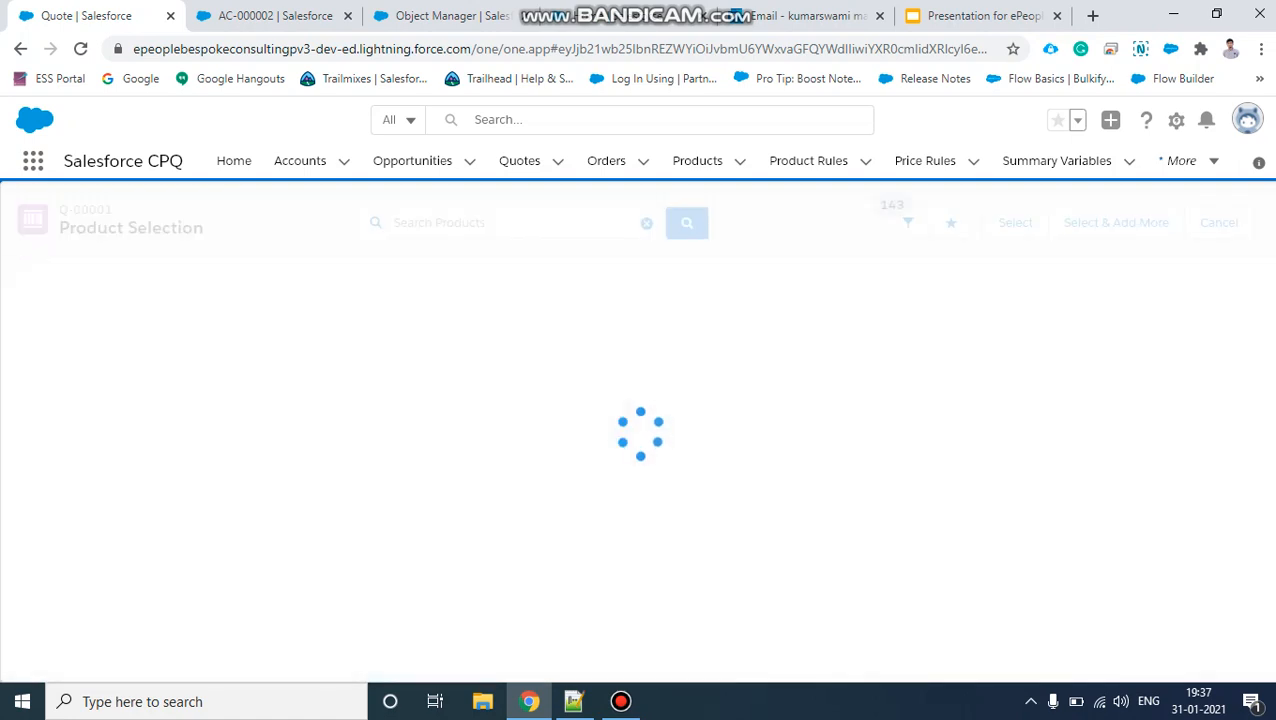
pyautogui.click(560, 222)
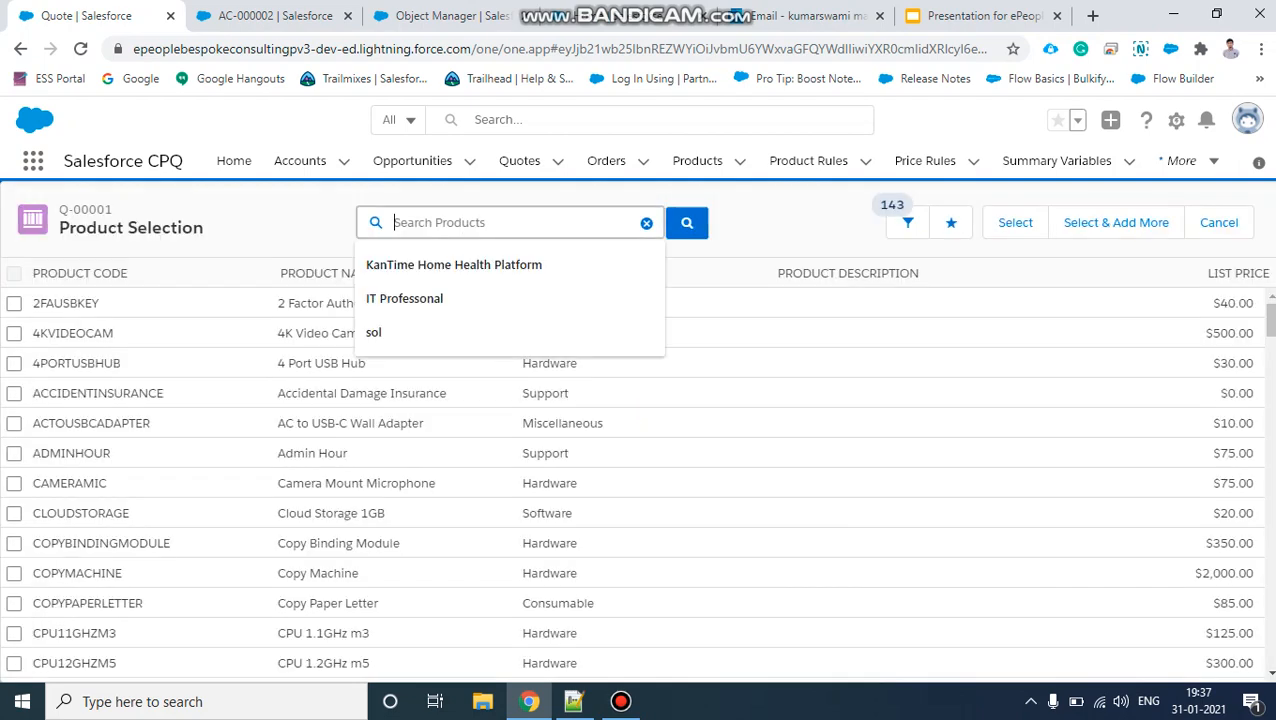
pyautogui.write('LOB\\')
pyautogui.press('Return')
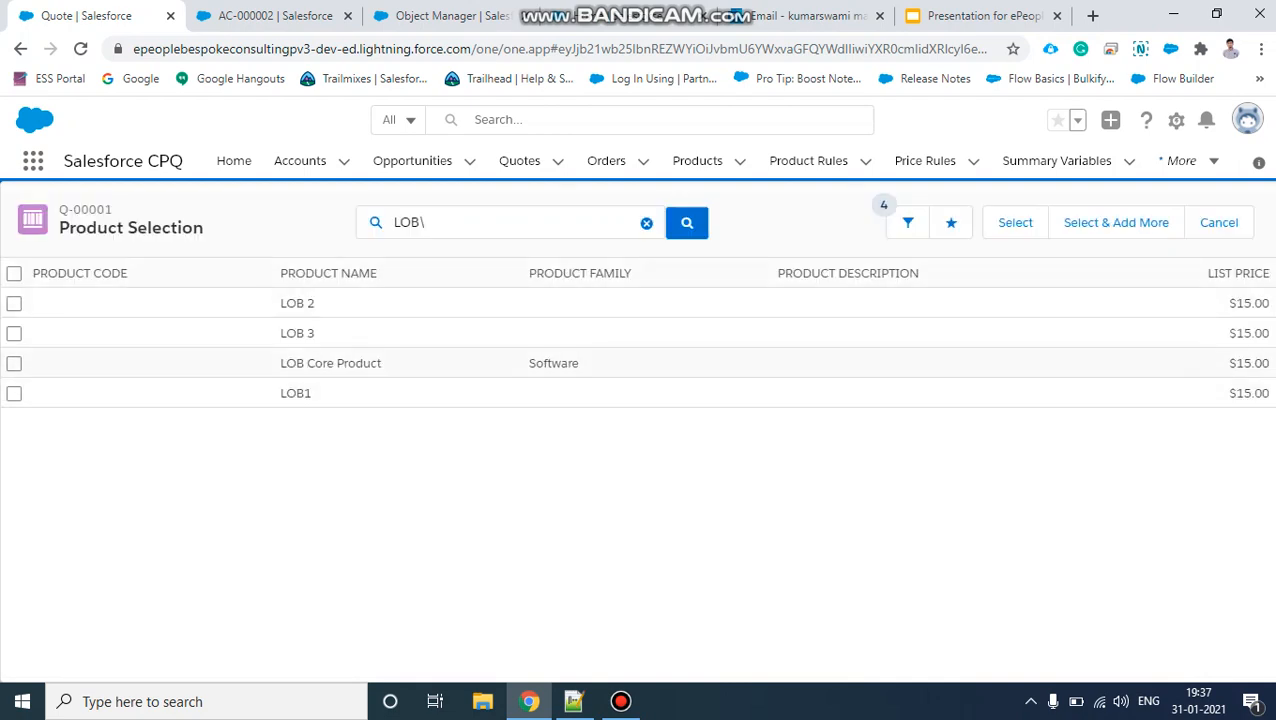
pyautogui.click(14, 363)
pyautogui.click(1015, 222)
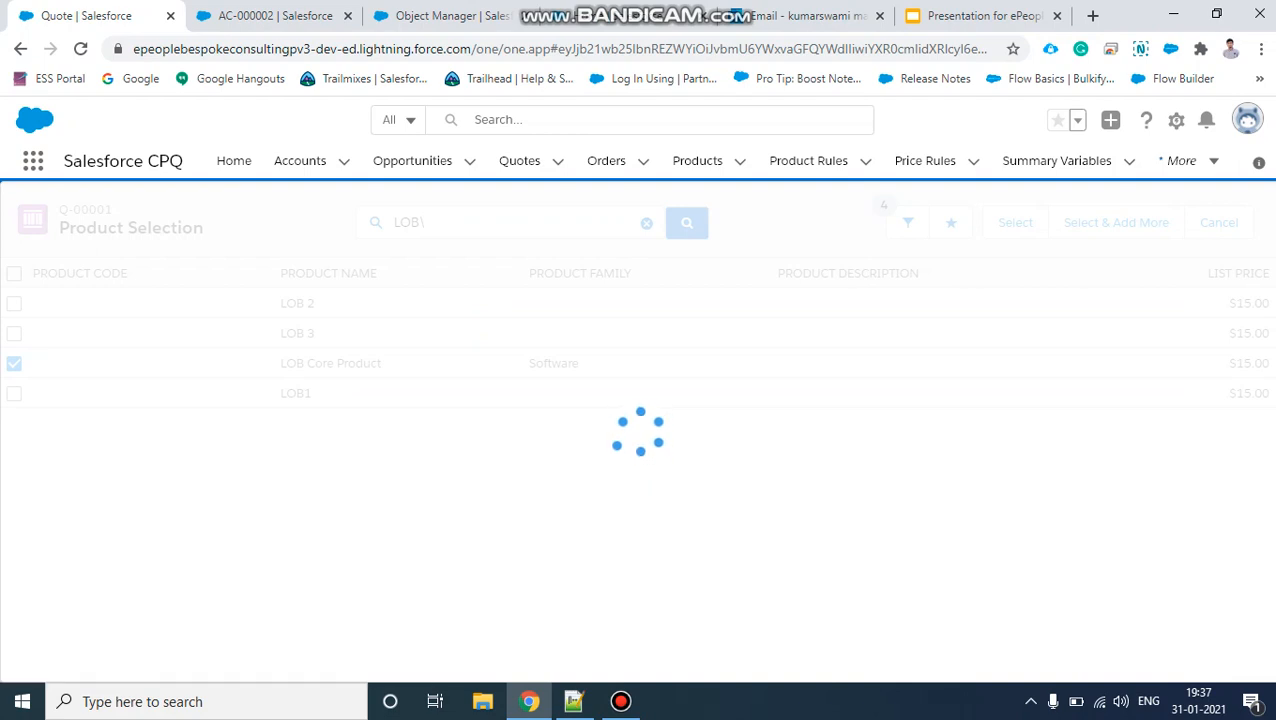
# Include the bundle options LOB1, LOB 2 and LOB 3 with quantities 100, 50 and 25, and save the configuration
pyautogui.click(29, 414)
pyautogui.write('100')
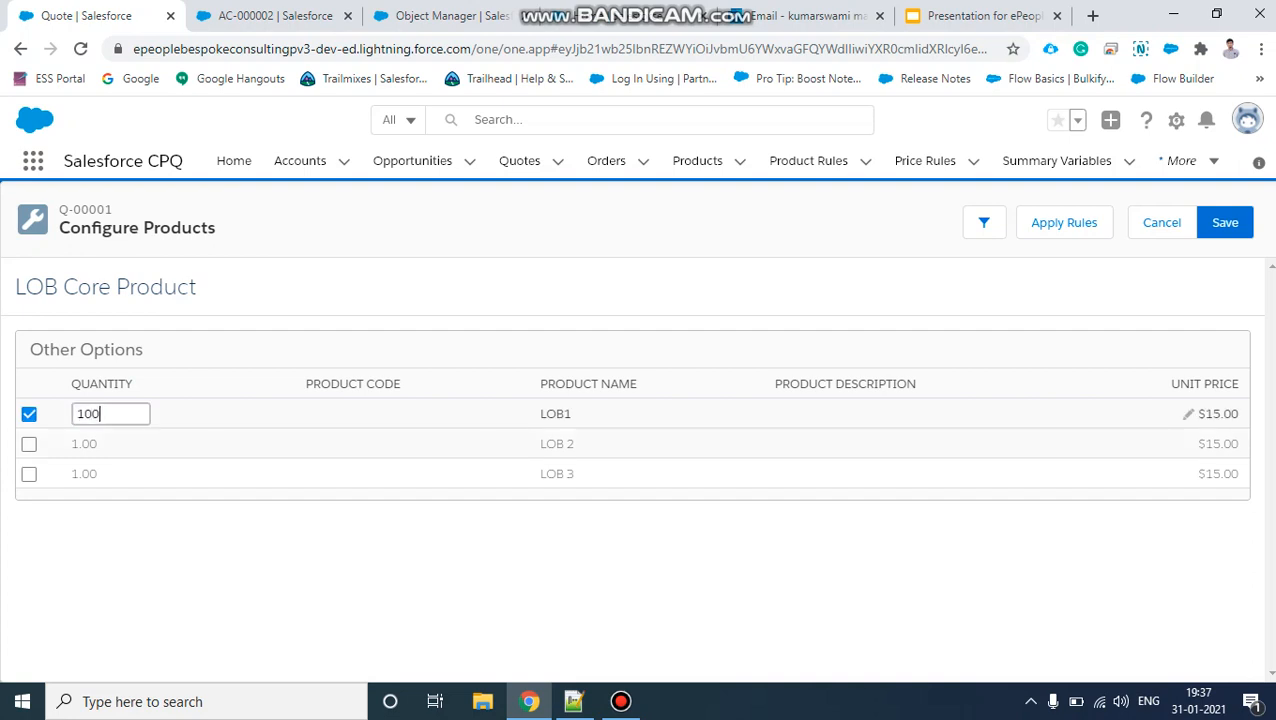
pyautogui.click(29, 444)
pyautogui.write('50')
pyautogui.click(29, 474)
pyautogui.write('25')
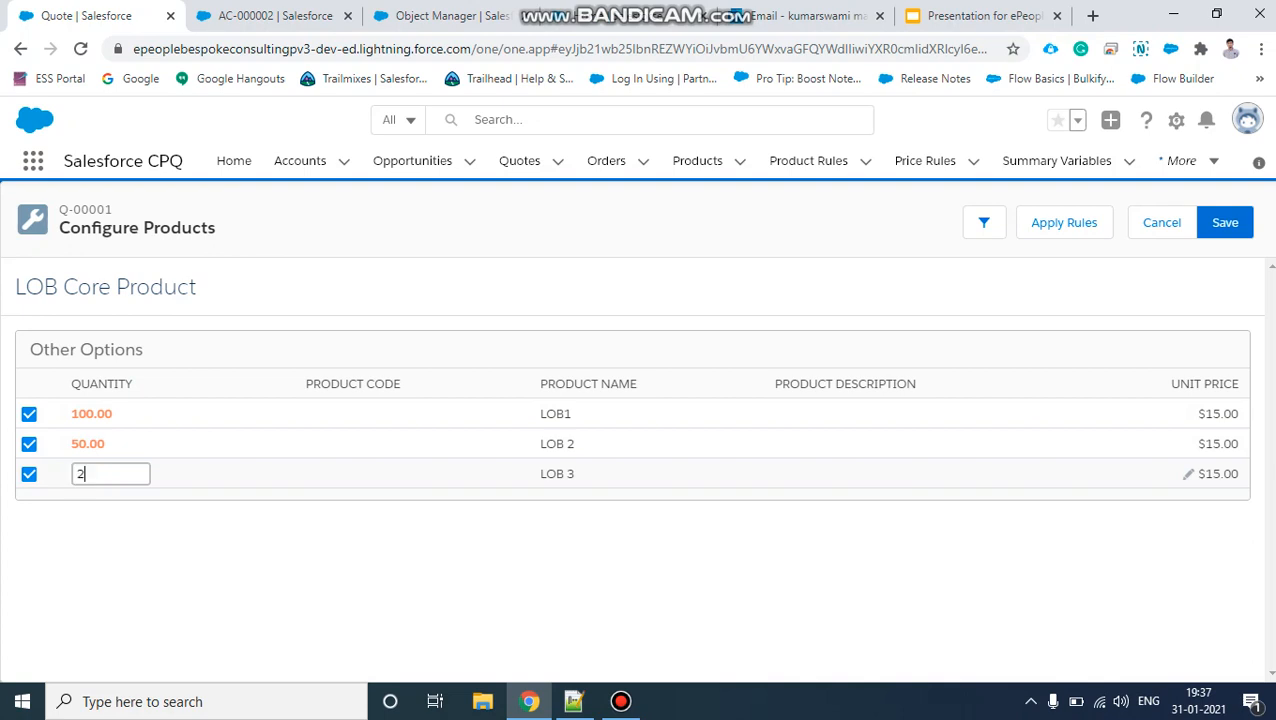
pyautogui.press('Return')
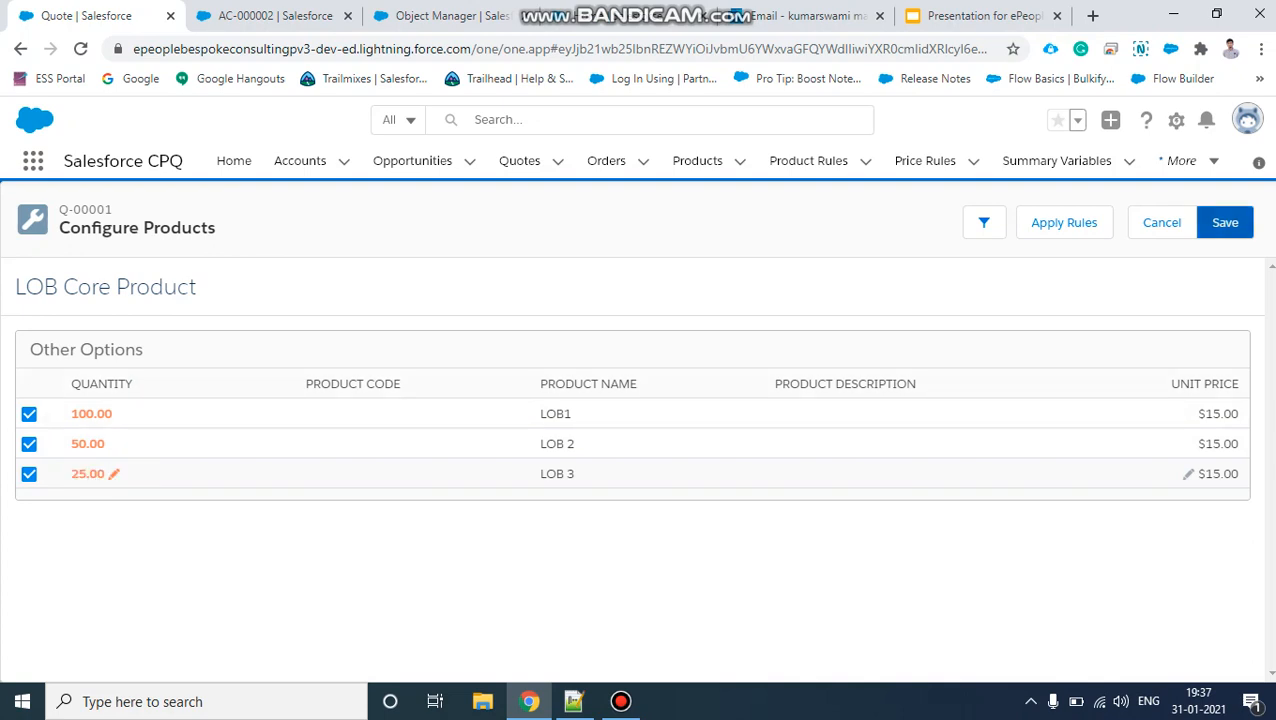
pyautogui.click(1225, 222)
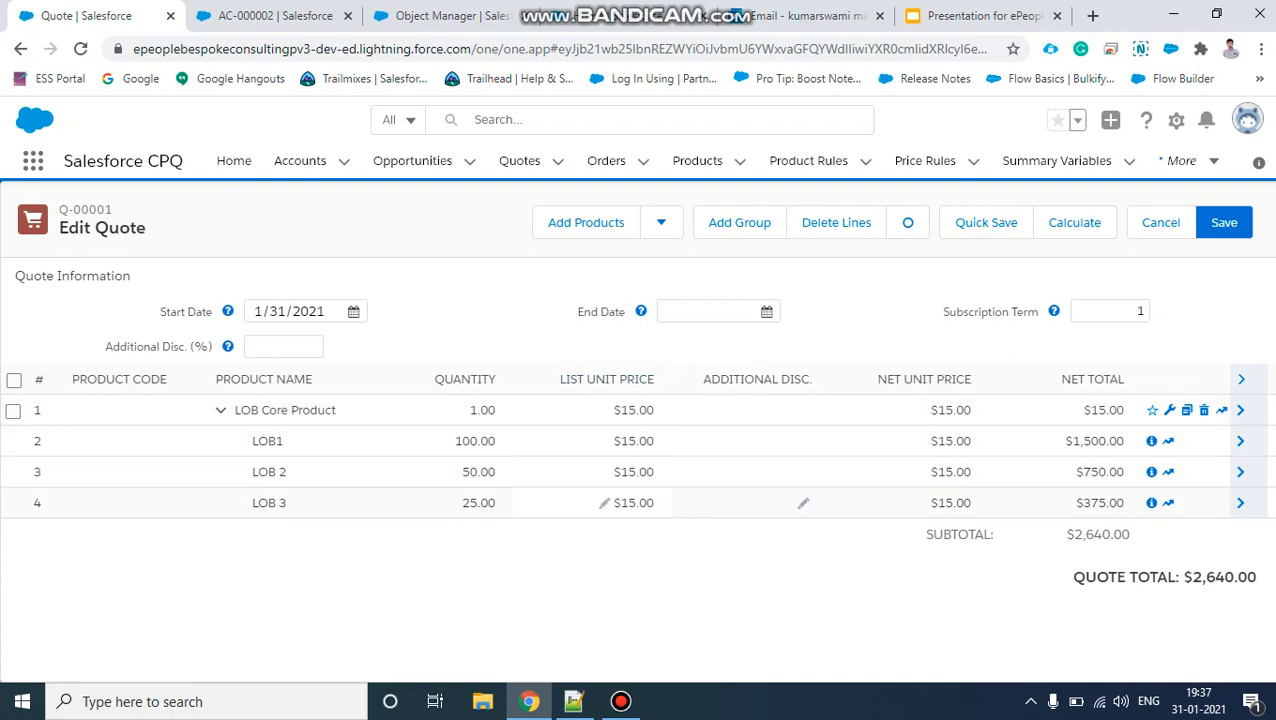
# Set LOB1's list unit price to $13.00 and save the quote
pyautogui.click(606, 441)
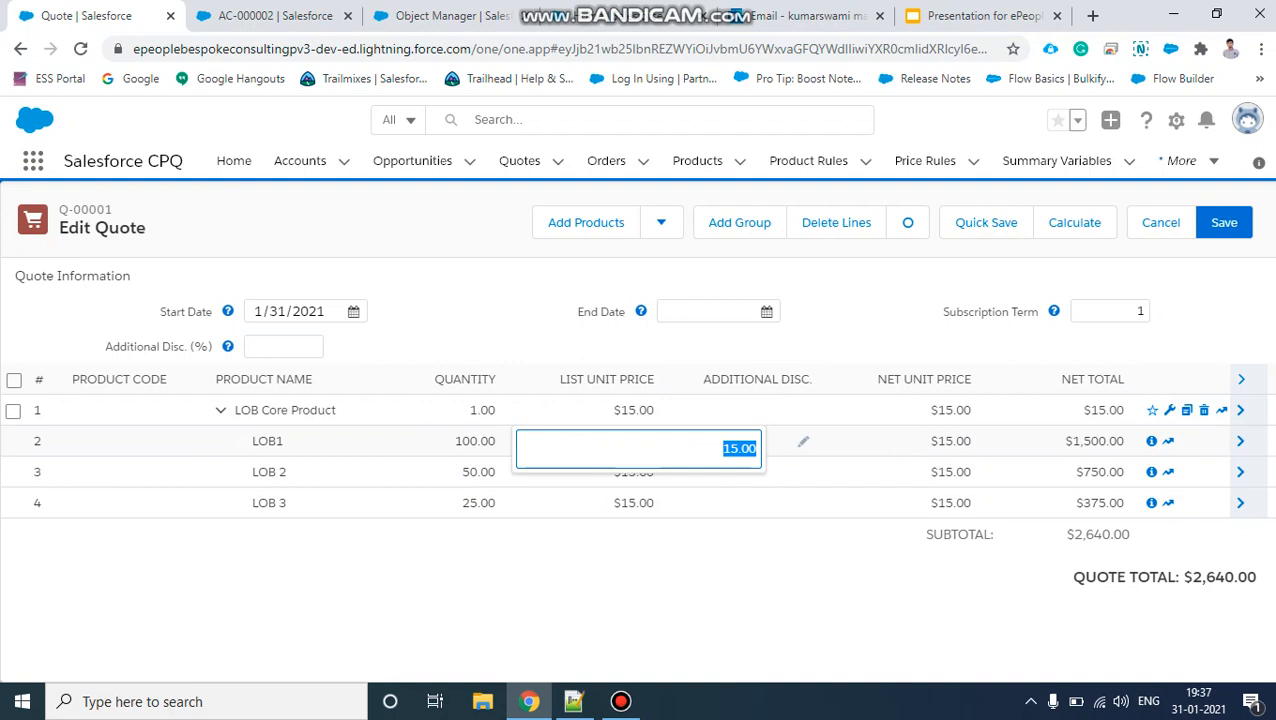
pyautogui.press('BackSpace')
pyautogui.write('13')
pyautogui.press('Return')
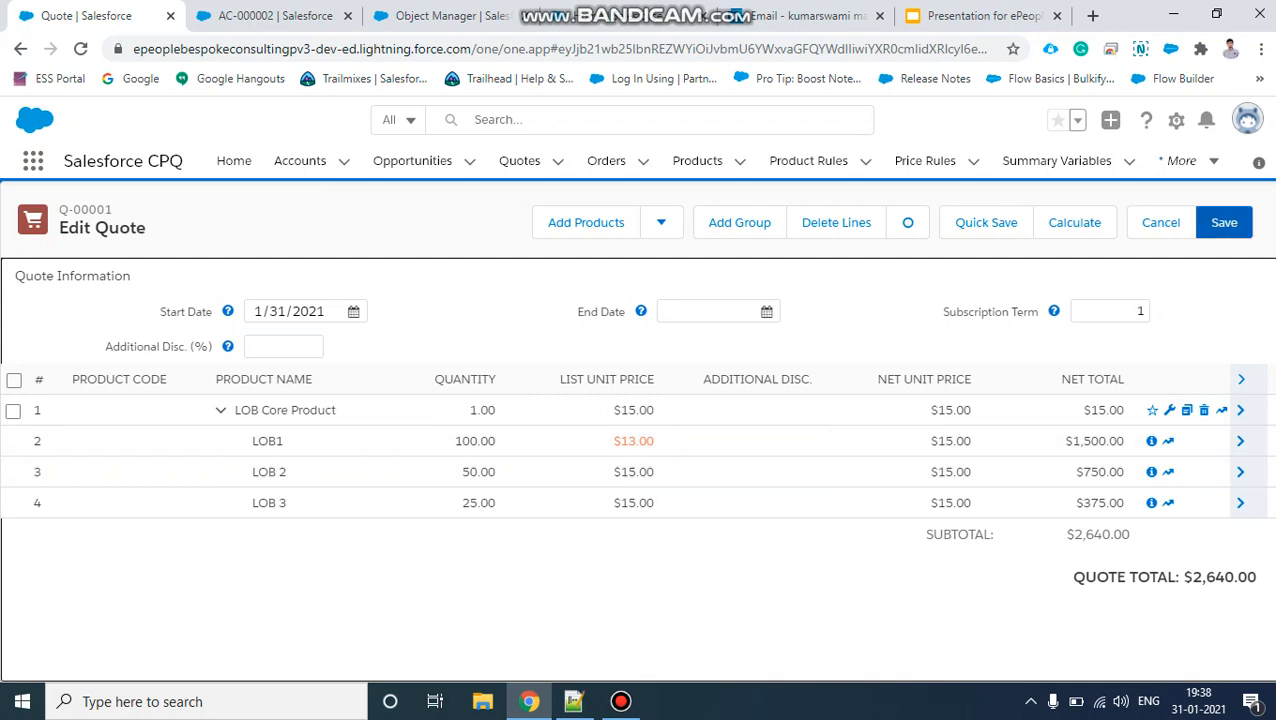
pyautogui.click(1224, 222)
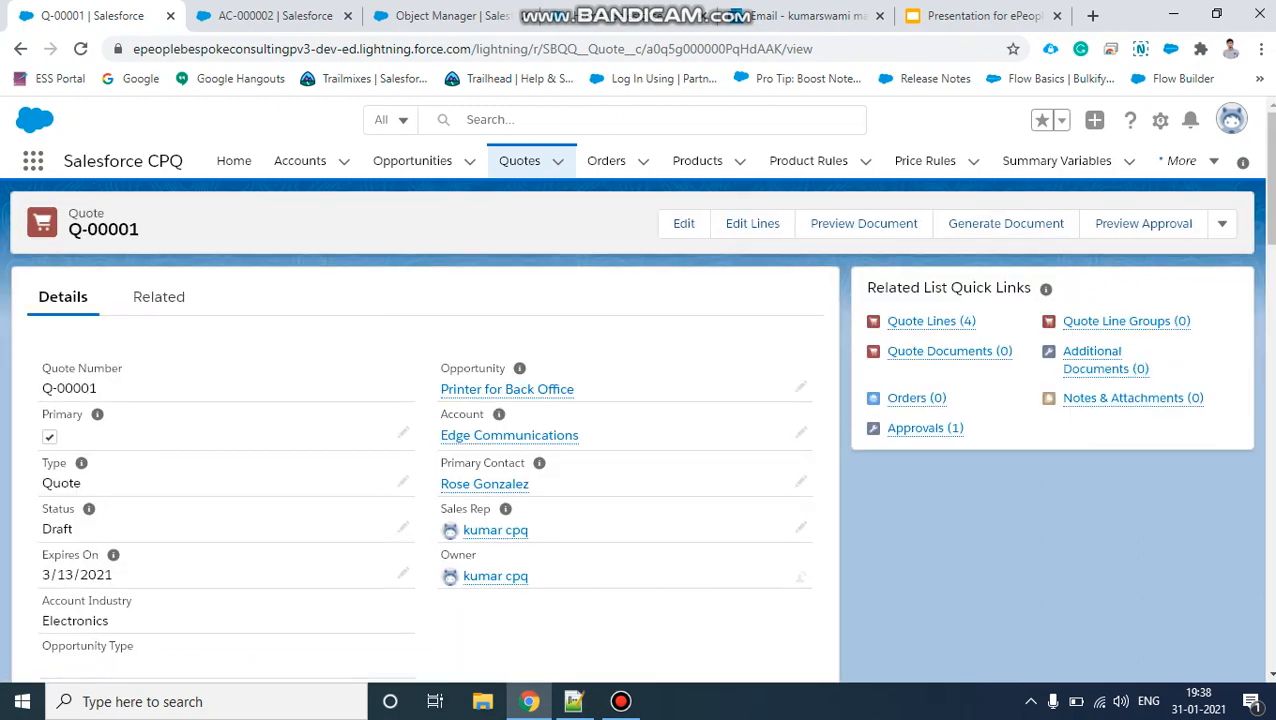
# Check the approval status in the details of quote Q-00001
pyautogui.scroll(-2, 320, 565)
pyautogui.scroll(2, 600, 482)
pyautogui.scroll(-1, 600, 482)
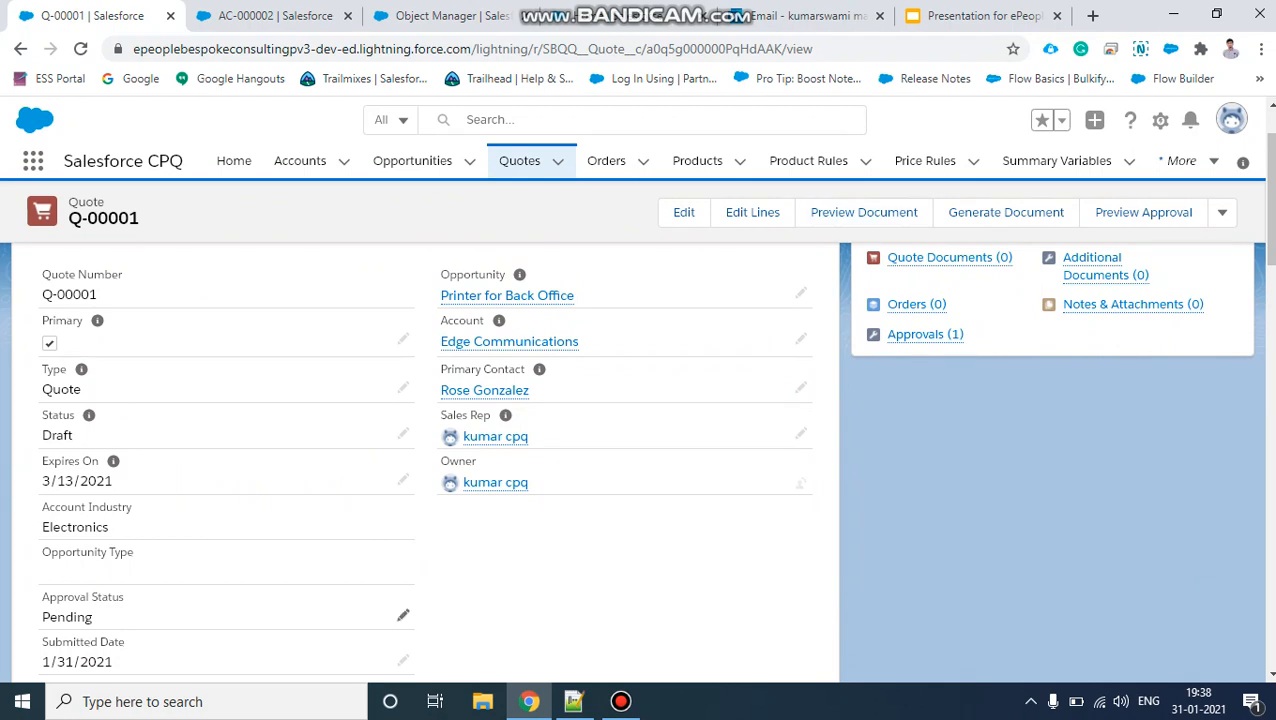
# Preview the approval steps for quote Q-00001, then return to the quote
pyautogui.scroll(-1, 600, 482)
pyautogui.scroll(2, 600, 482)
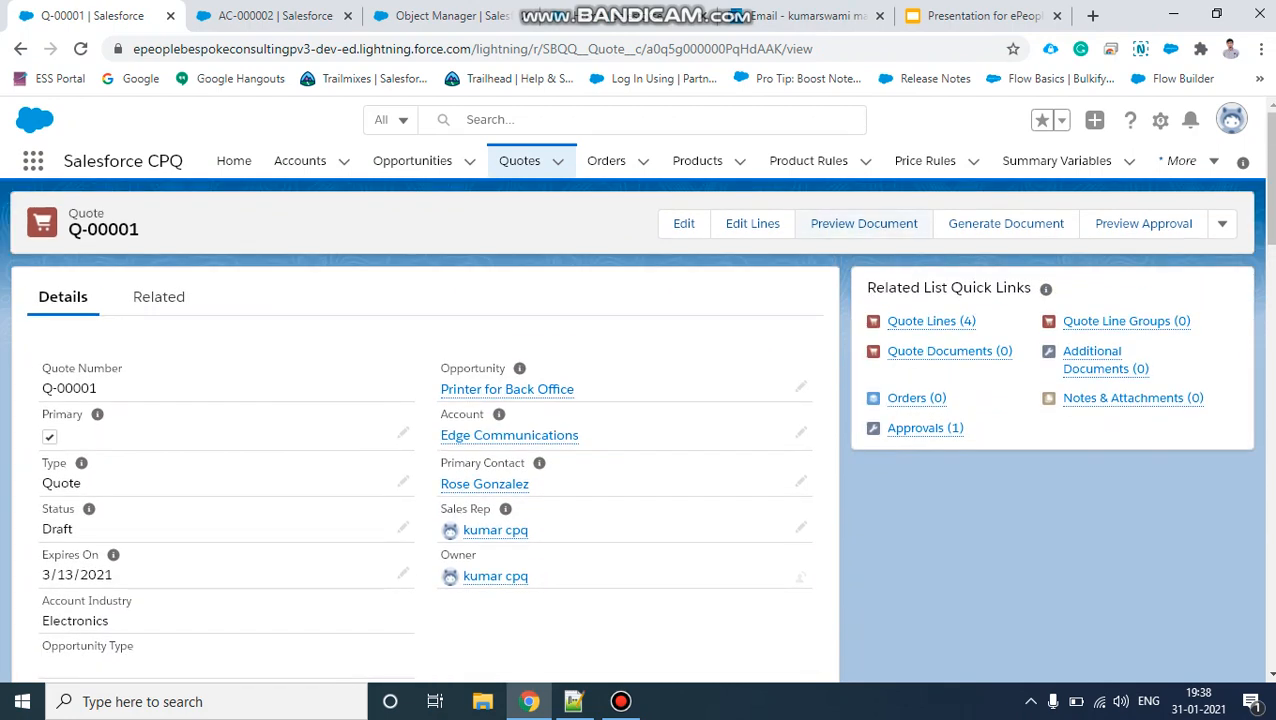
pyautogui.click(864, 223)
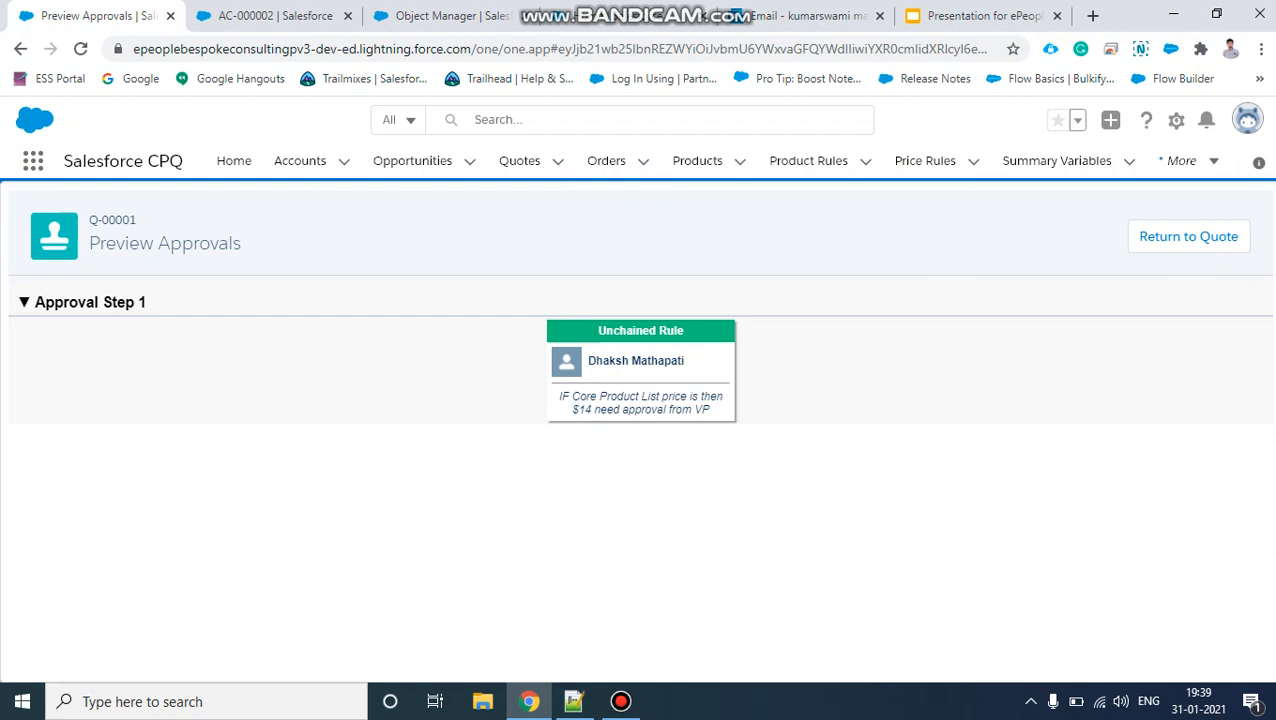
pyautogui.click(20, 48)
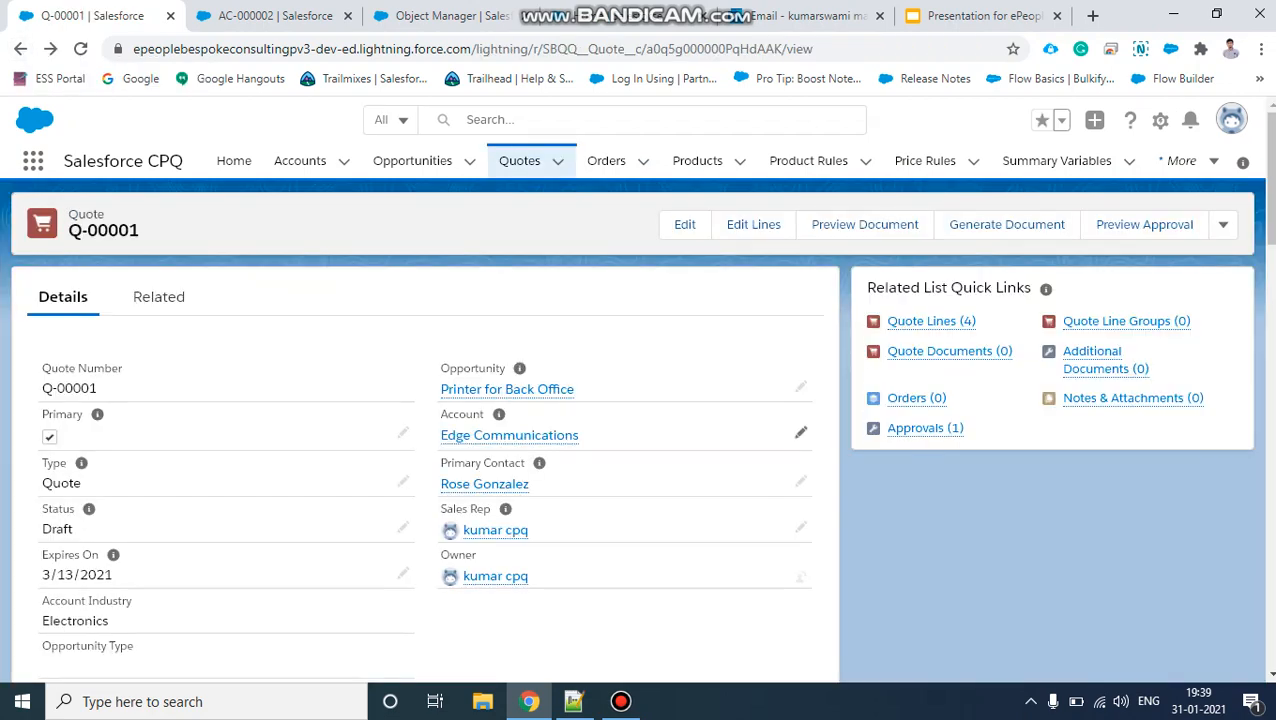
# Submit quote Q-00001 for approval
pyautogui.click(1222, 224)
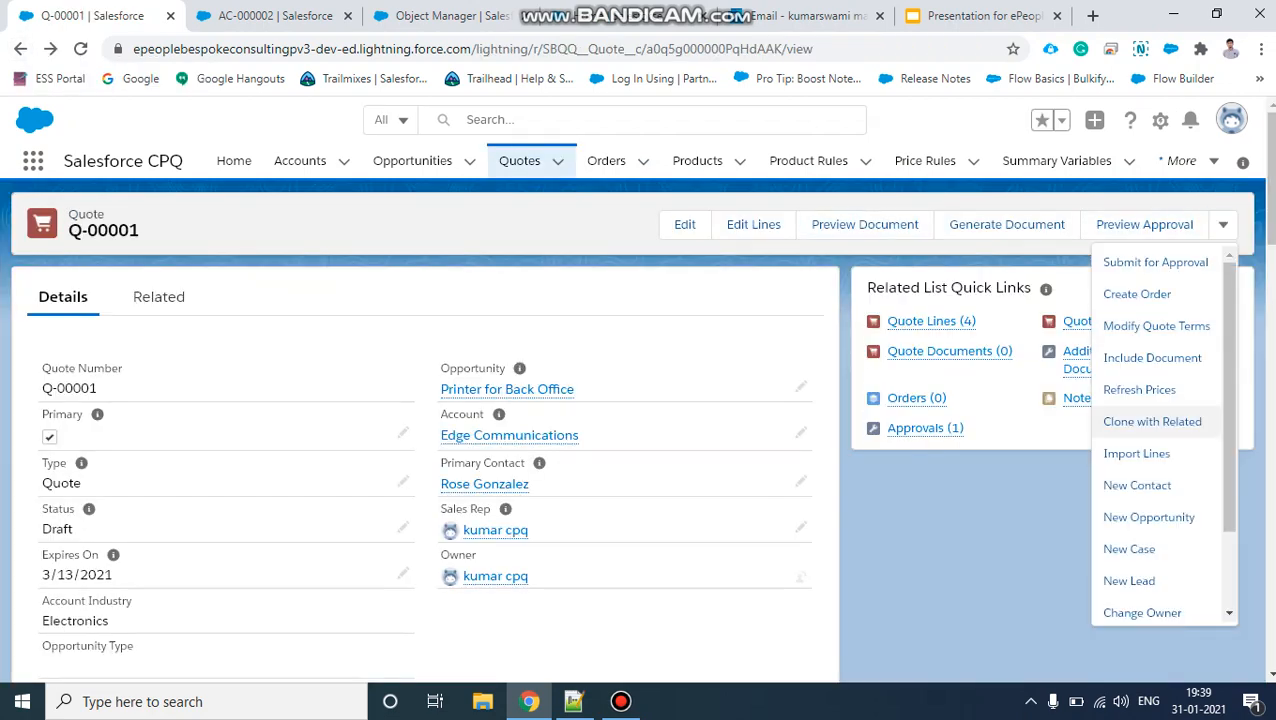
pyautogui.click(1155, 262)
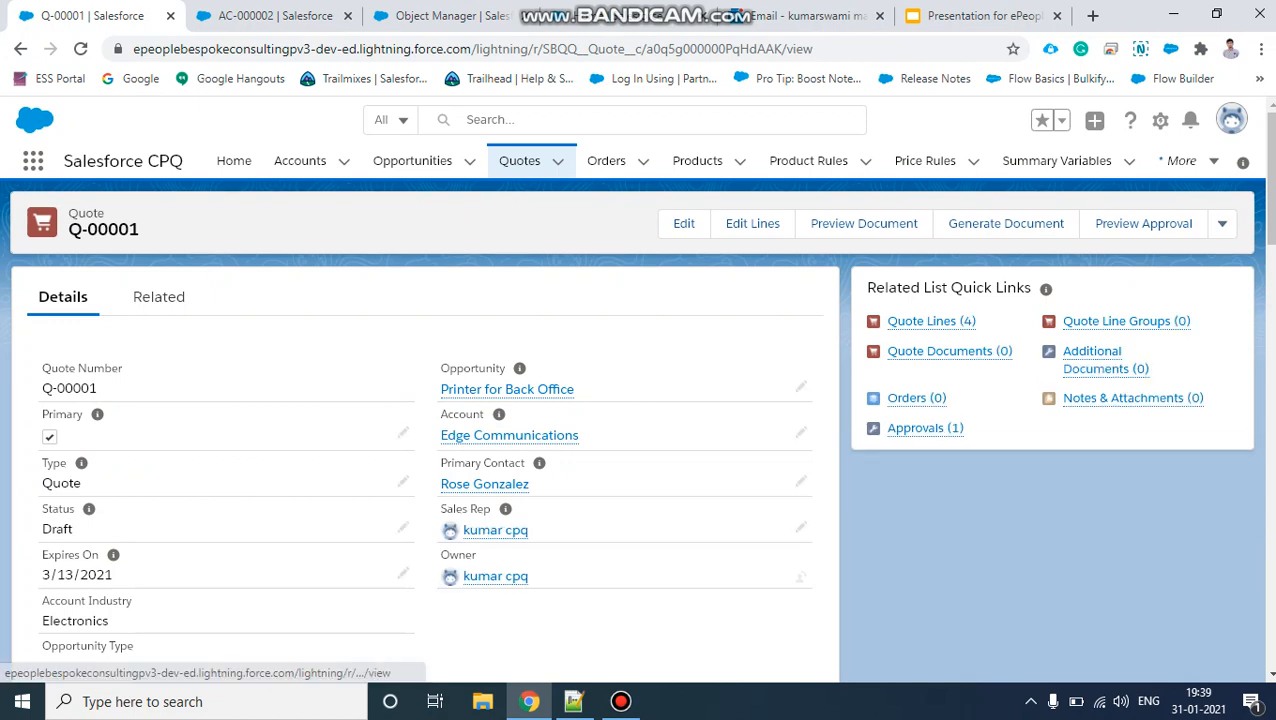
pyautogui.click(1222, 224)
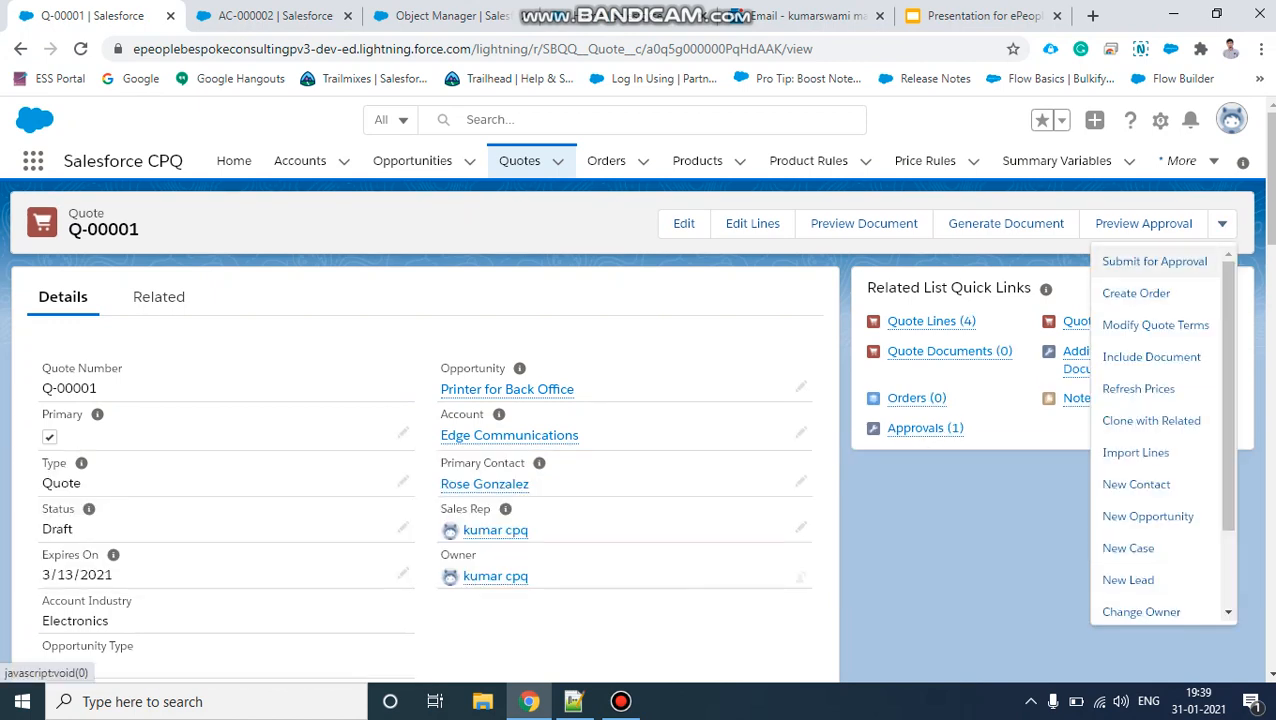
pyautogui.click(1154, 262)
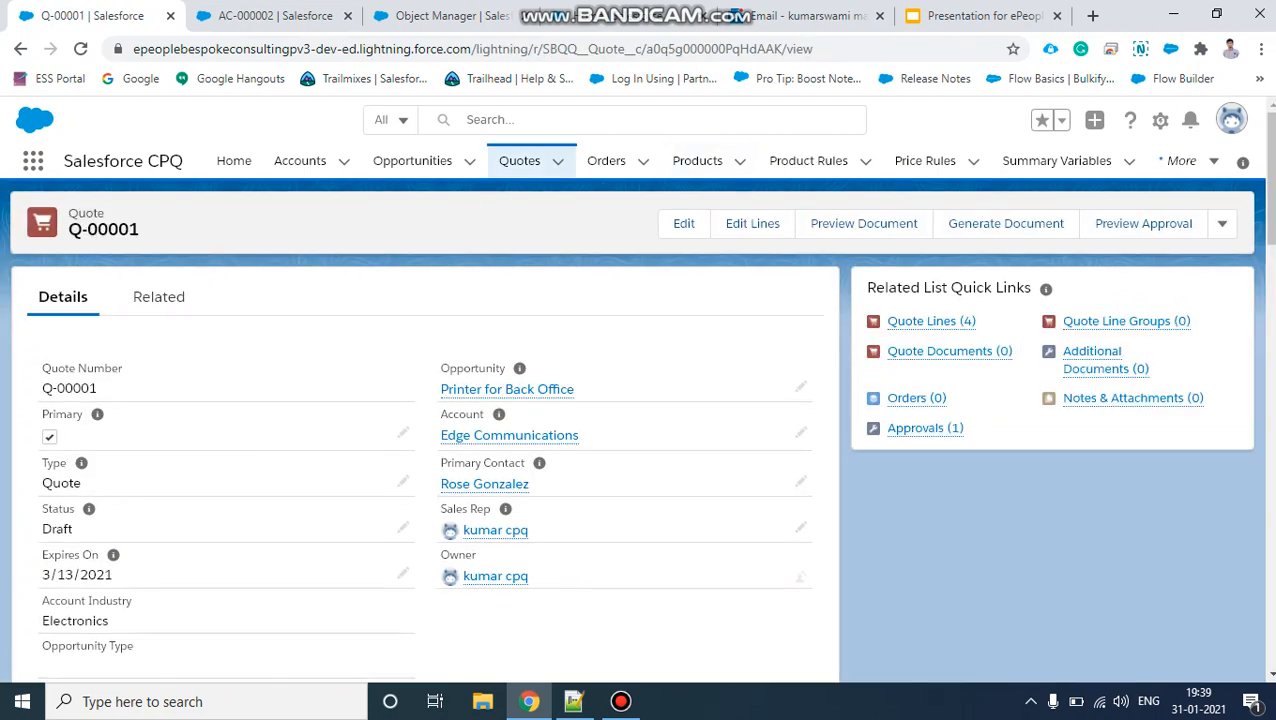
# Open the quote's approvals list, then switch to Outlook and read the newest approval request e-mail
pyautogui.click(925, 428)
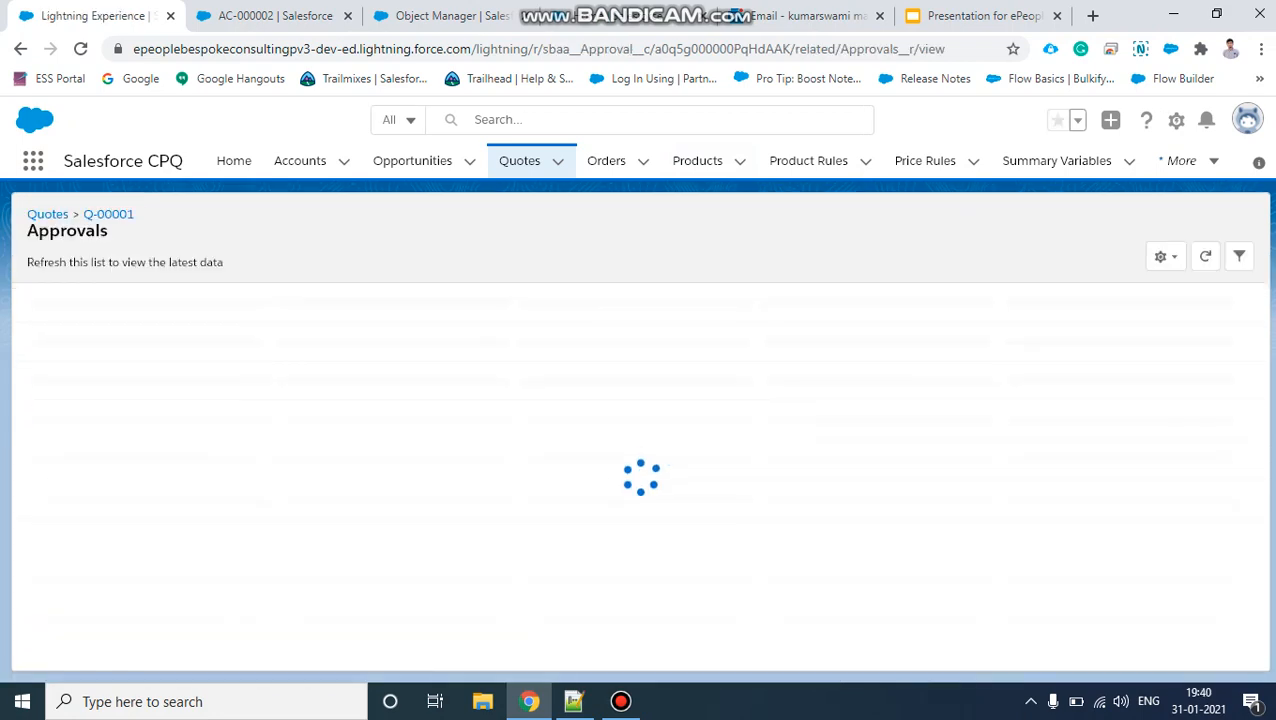
pyautogui.click(768, 16)
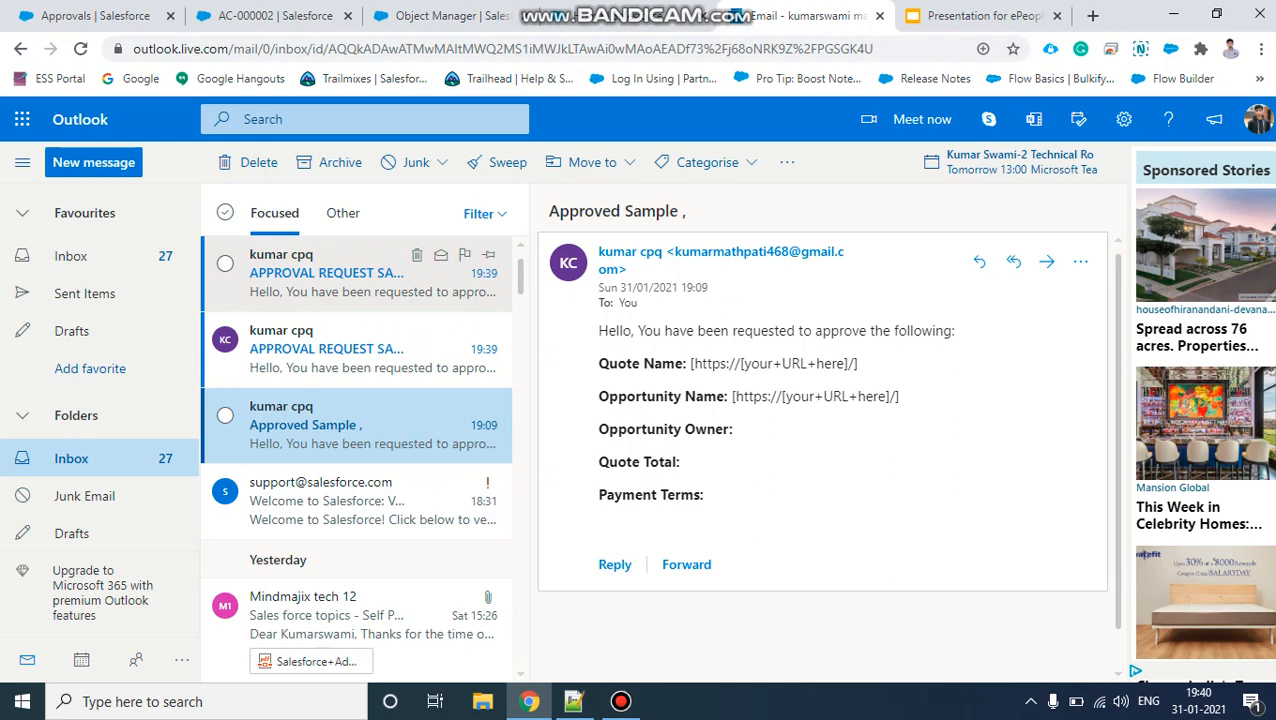
pyautogui.click(345, 274)
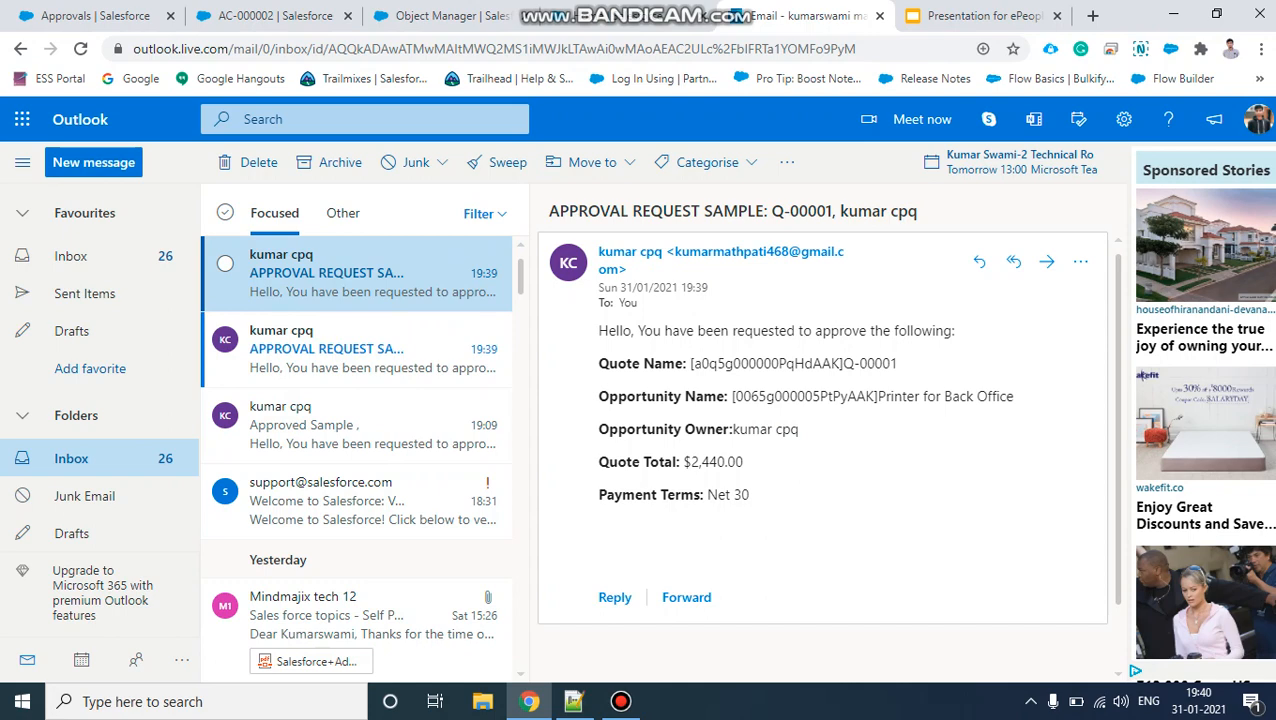
# Return to quote Q-00001, reload it and check it against the approval request e-mail in Outlook
pyautogui.click(277, 16)
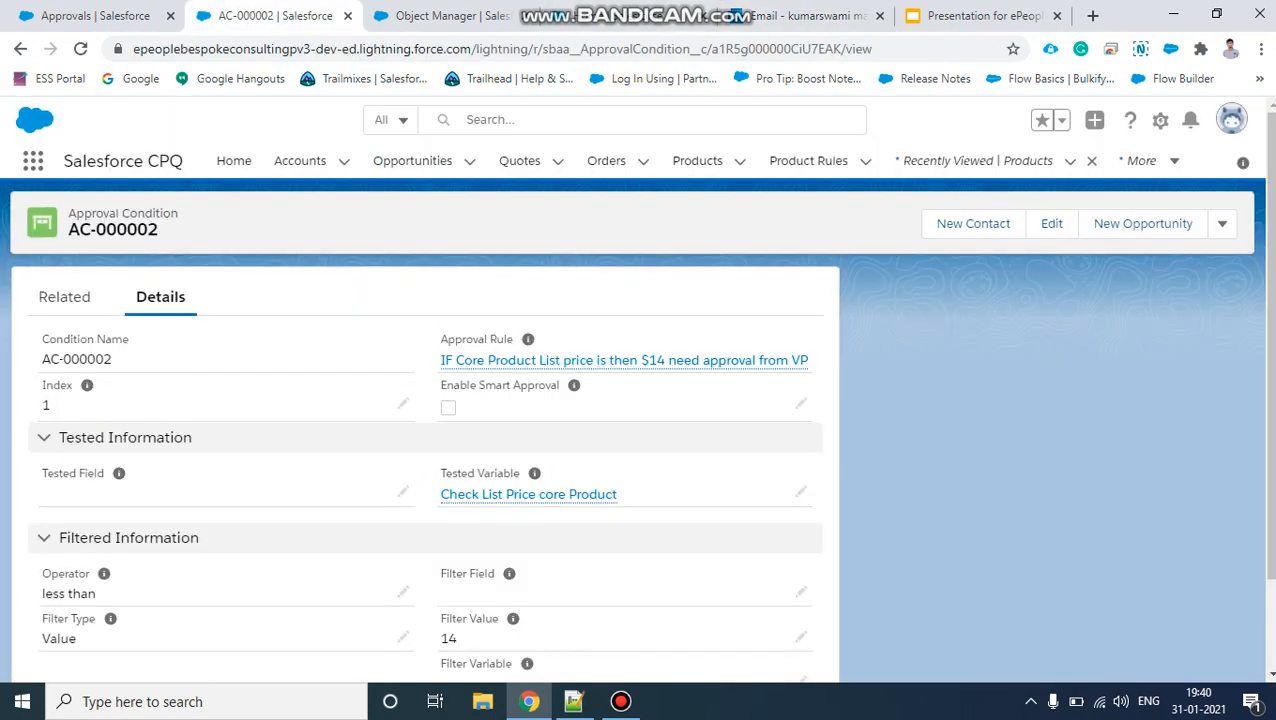
pyautogui.click(95, 16)
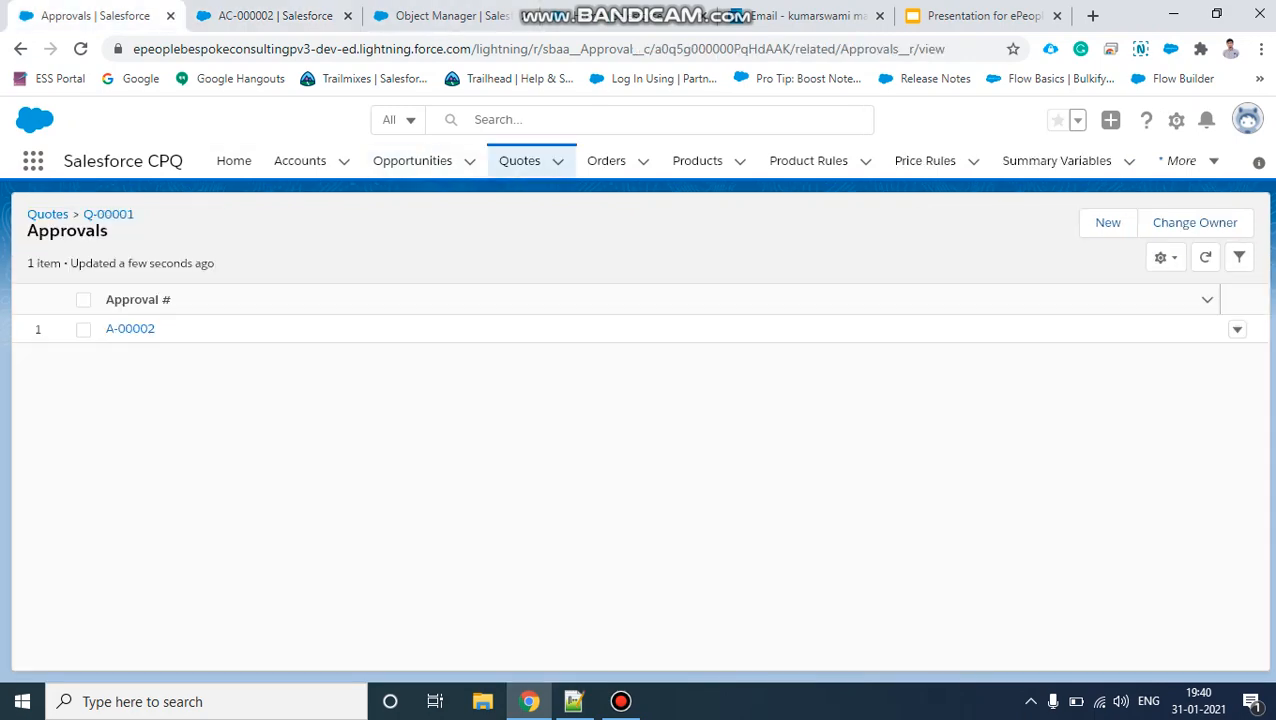
pyautogui.click(21, 48)
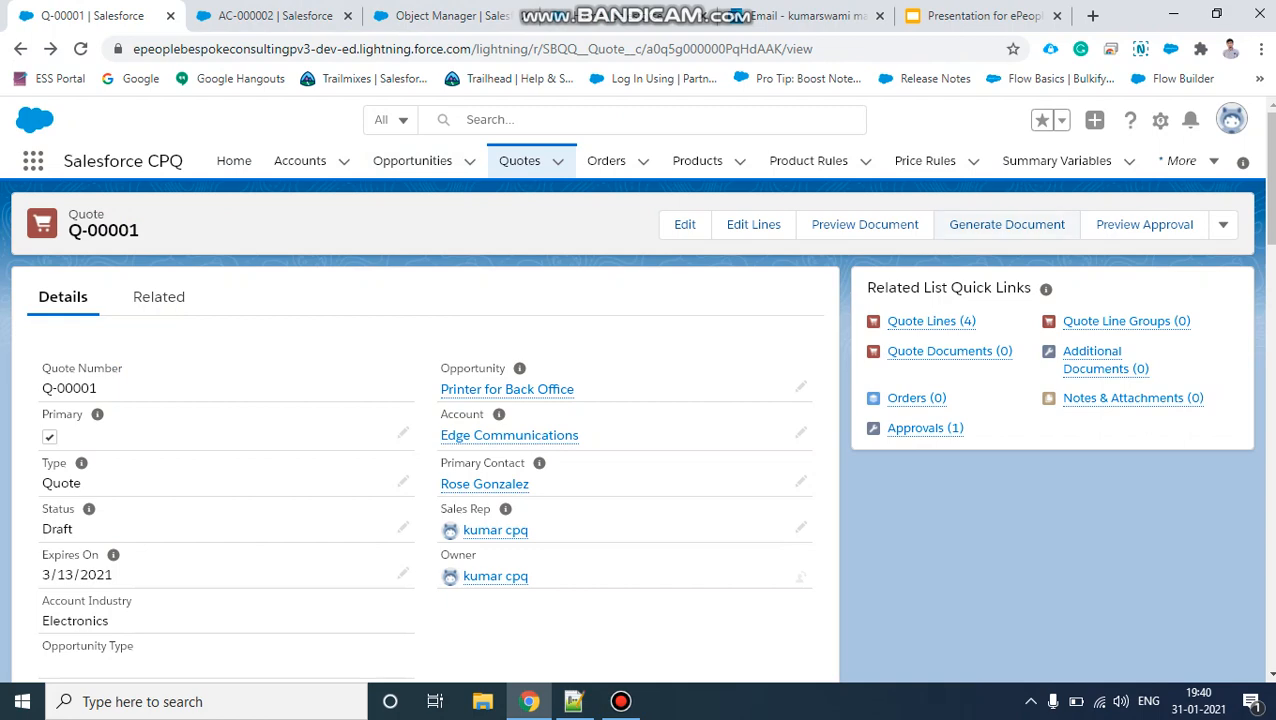
pyautogui.click(808, 16)
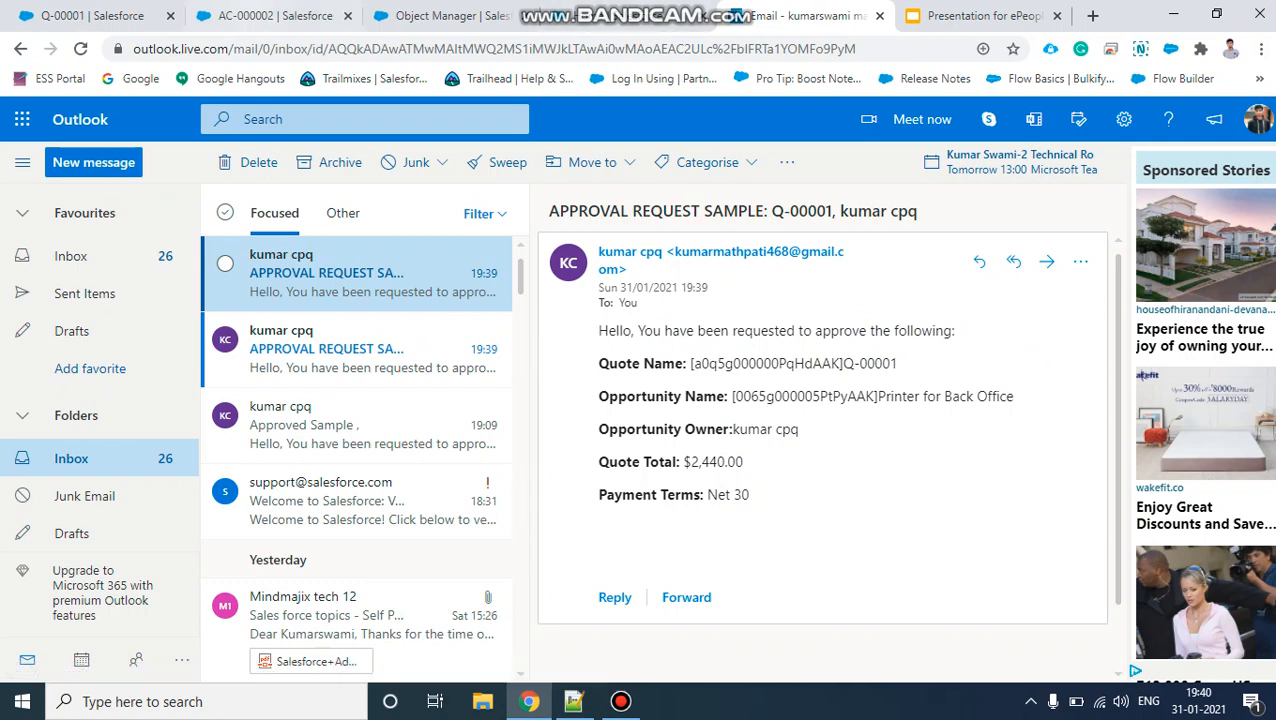
pyautogui.click(92, 16)
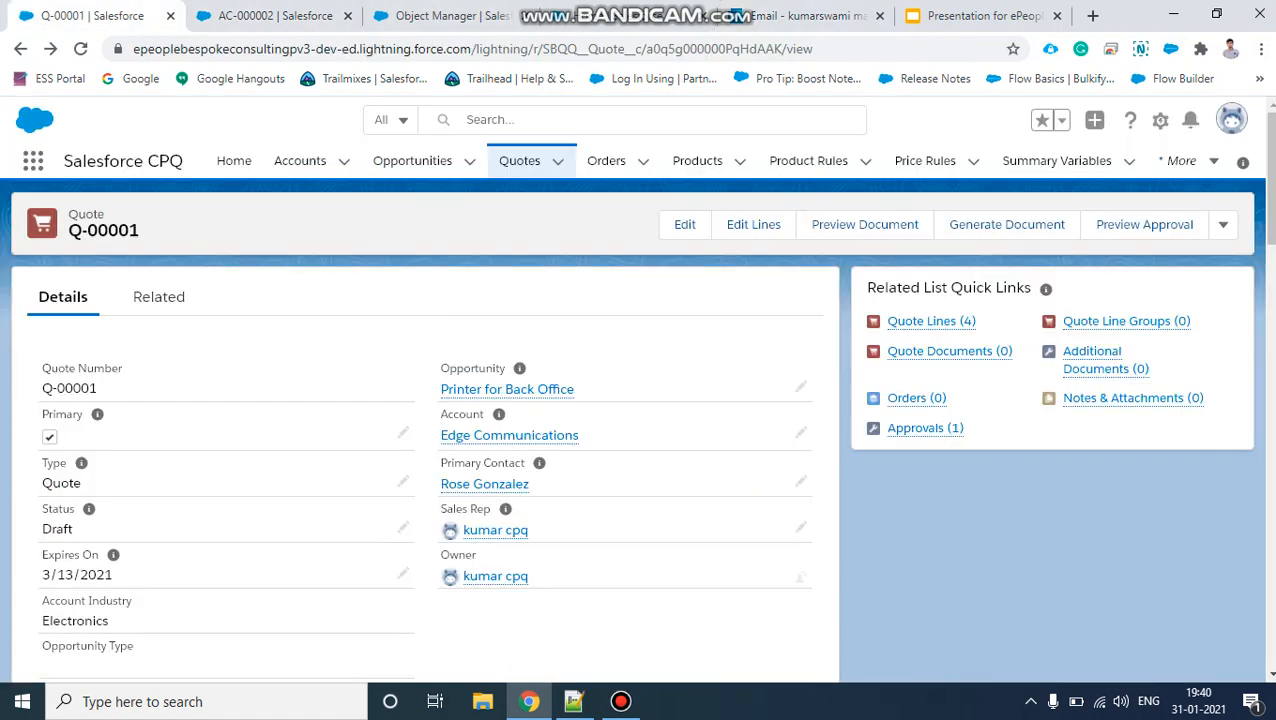
pyautogui.click(81, 49)
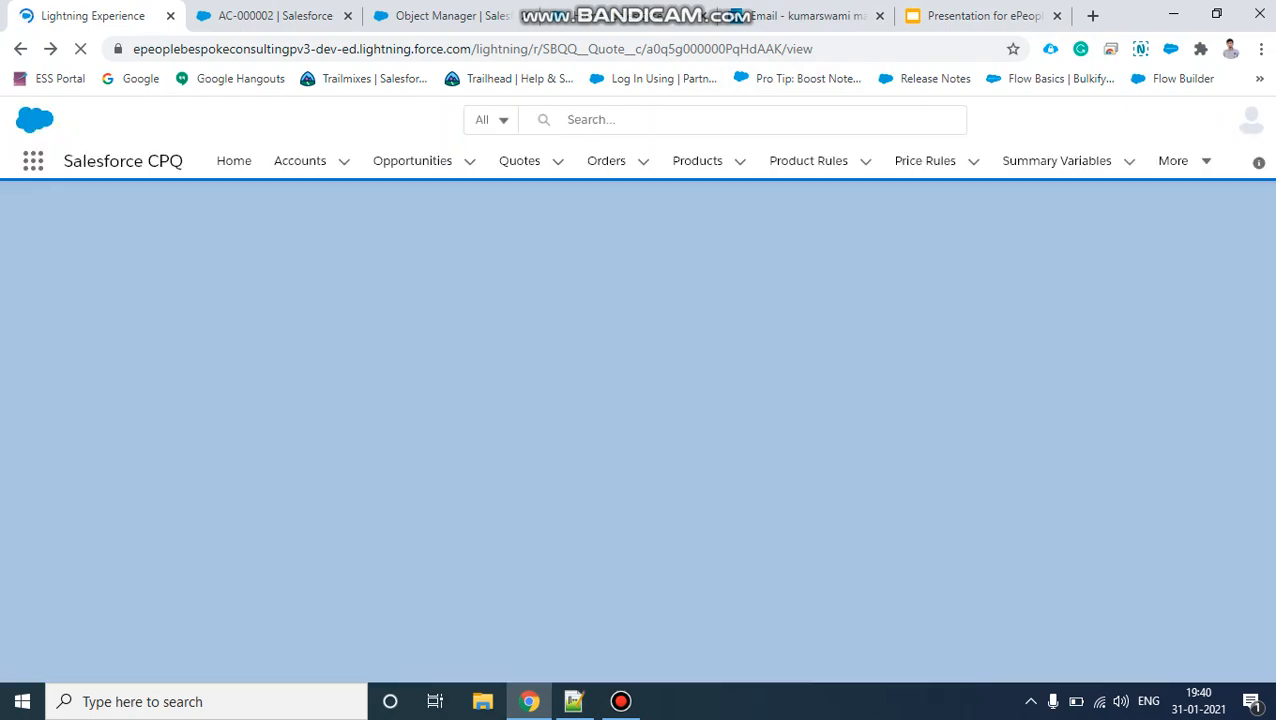
pyautogui.click(808, 16)
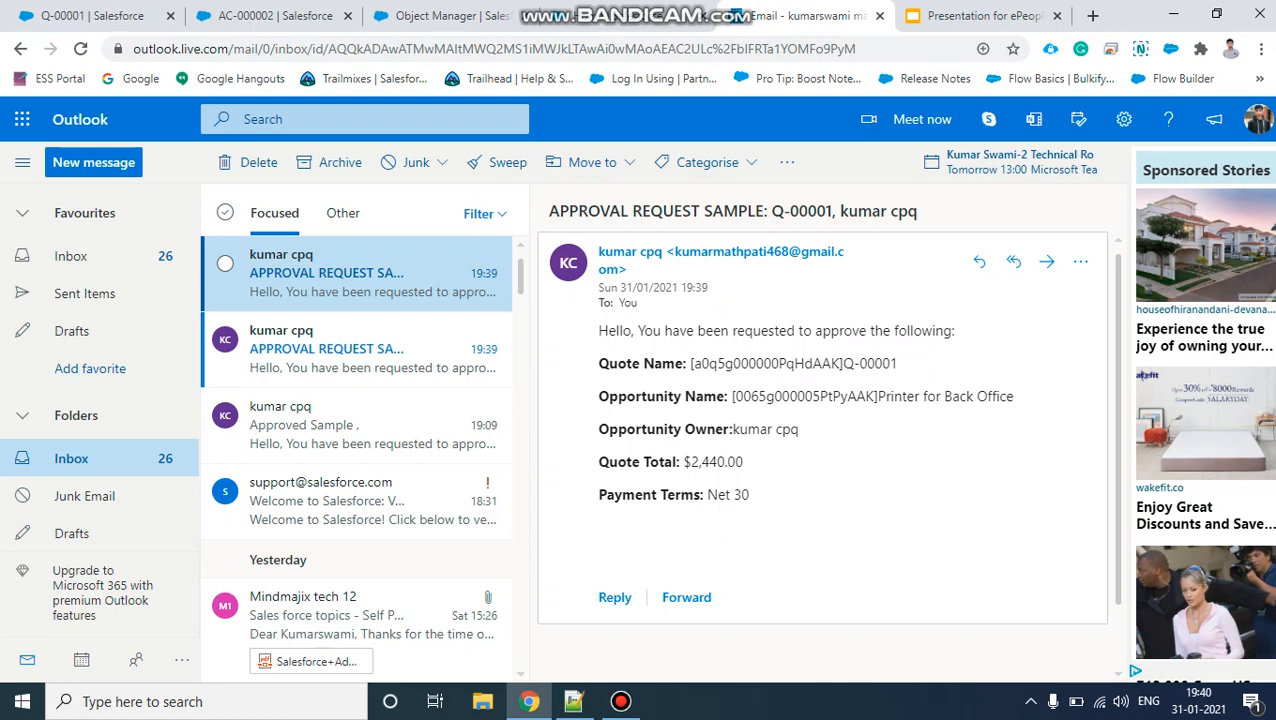
pyautogui.click(92, 16)
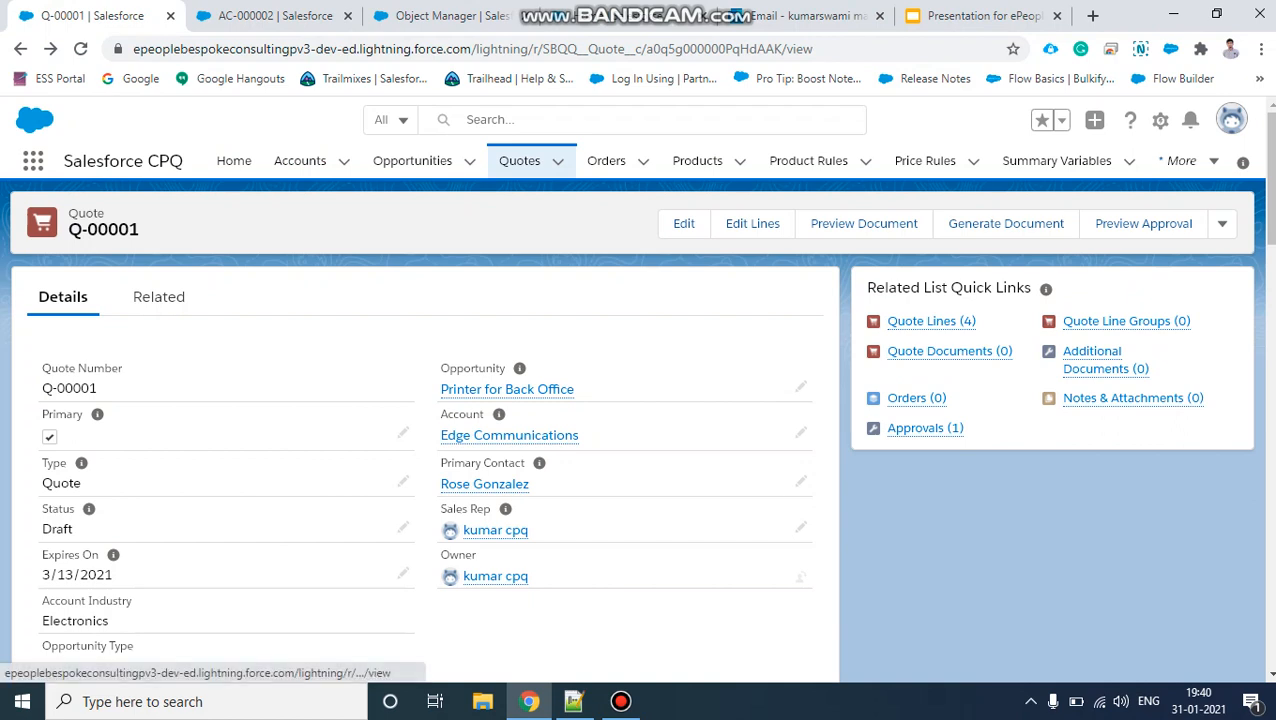
# Open approval A-00002 from the quote's approvals, review its status, rule and approver, and bring up its Approve form
pyautogui.click(925, 427)
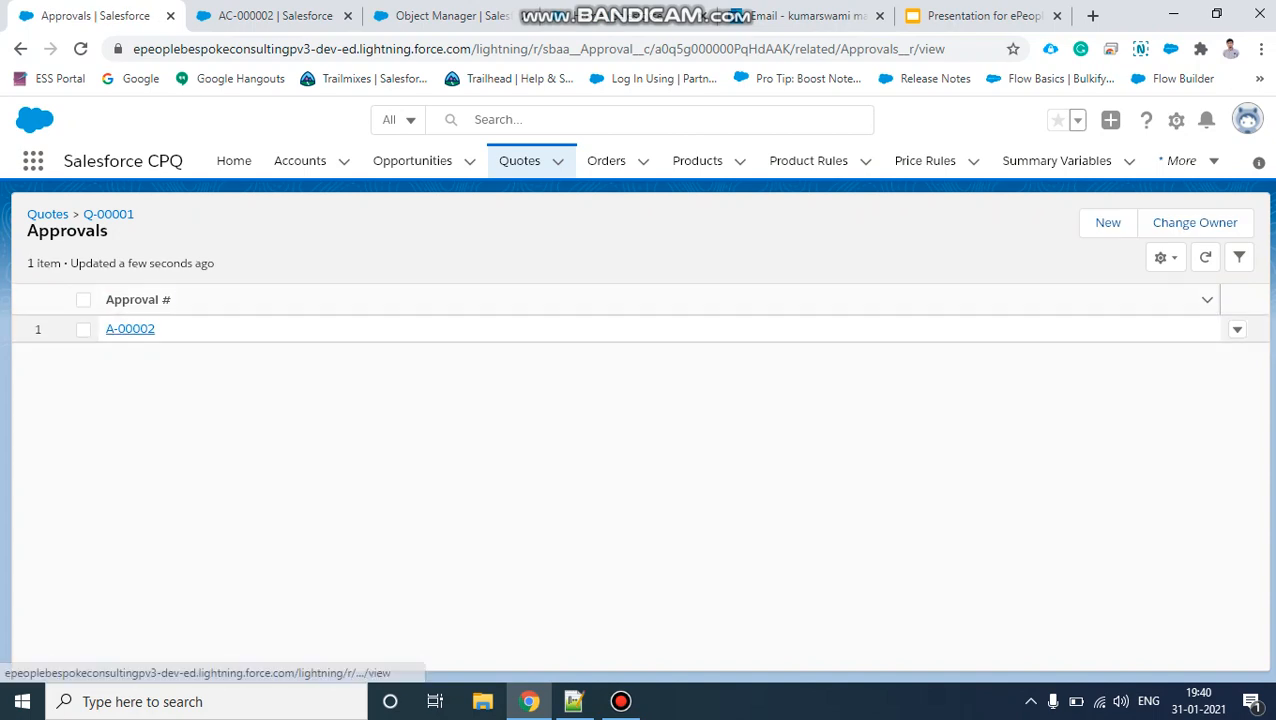
pyautogui.click(130, 328)
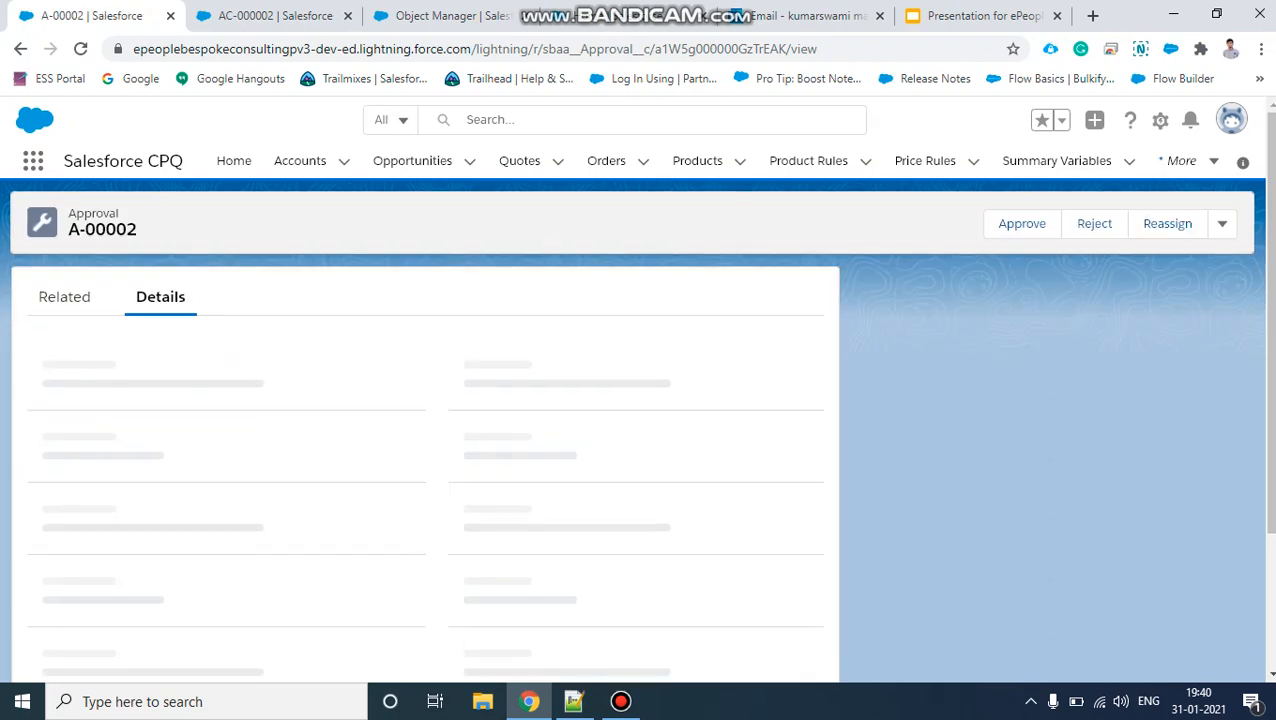
pyautogui.scroll(-1, 300, 422)
pyautogui.scroll(1, 300, 500)
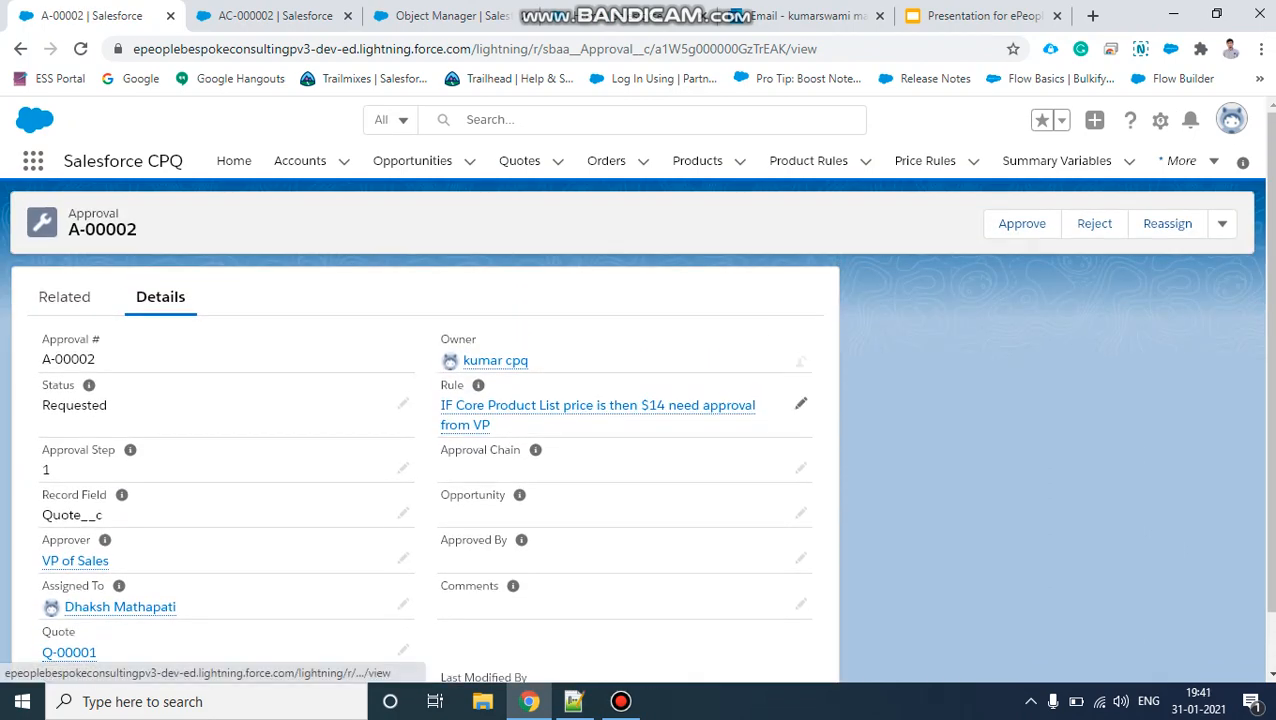
pyautogui.moveTo(598, 406)
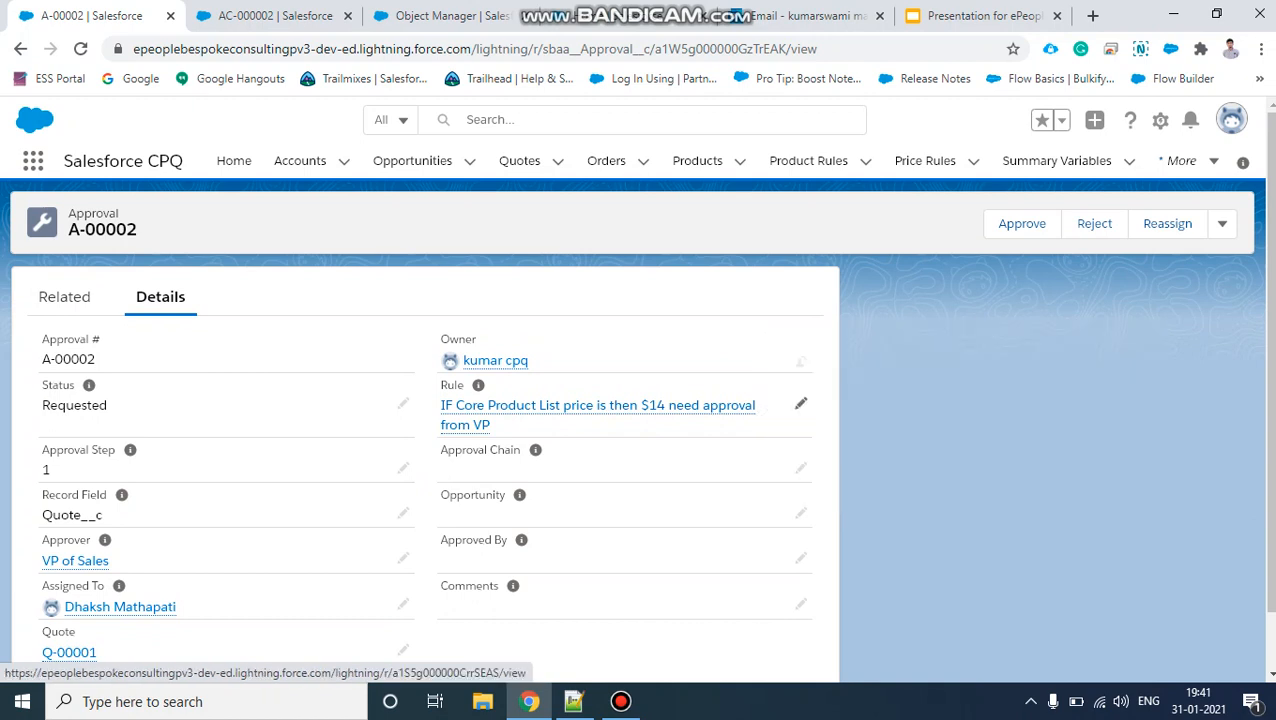
pyautogui.scroll(-1, 598, 420)
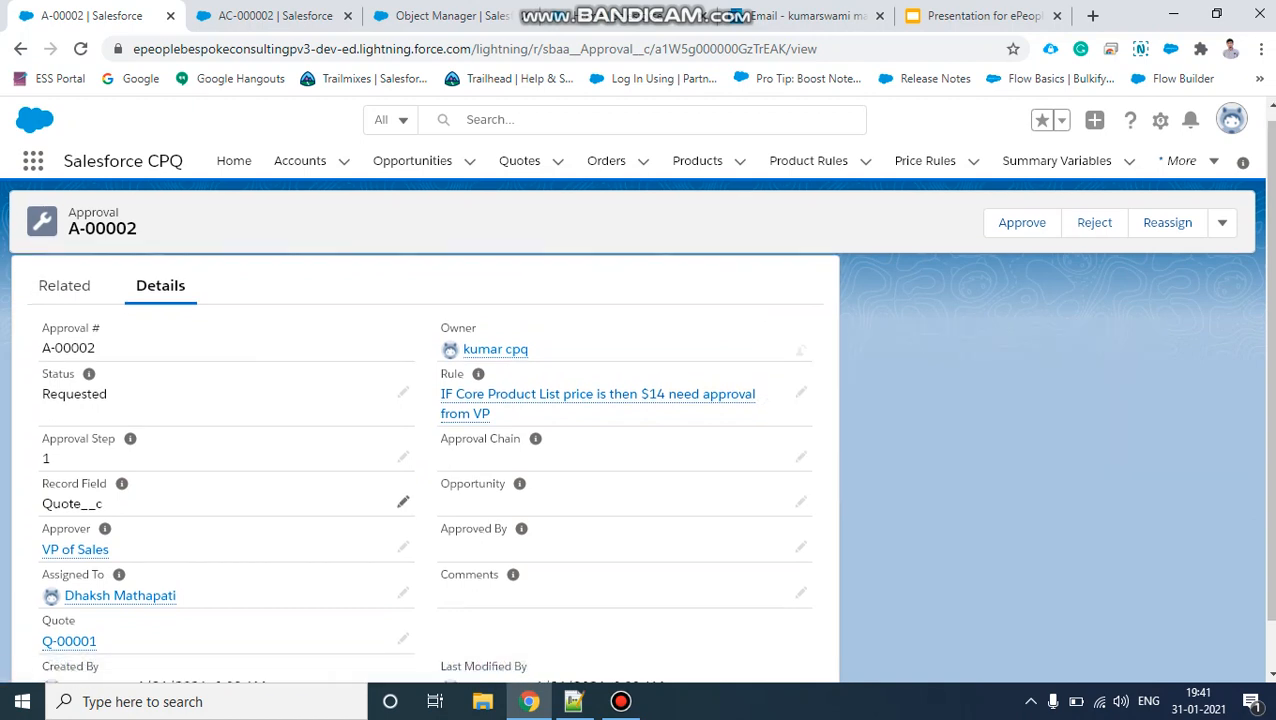
pyautogui.click(1022, 212)
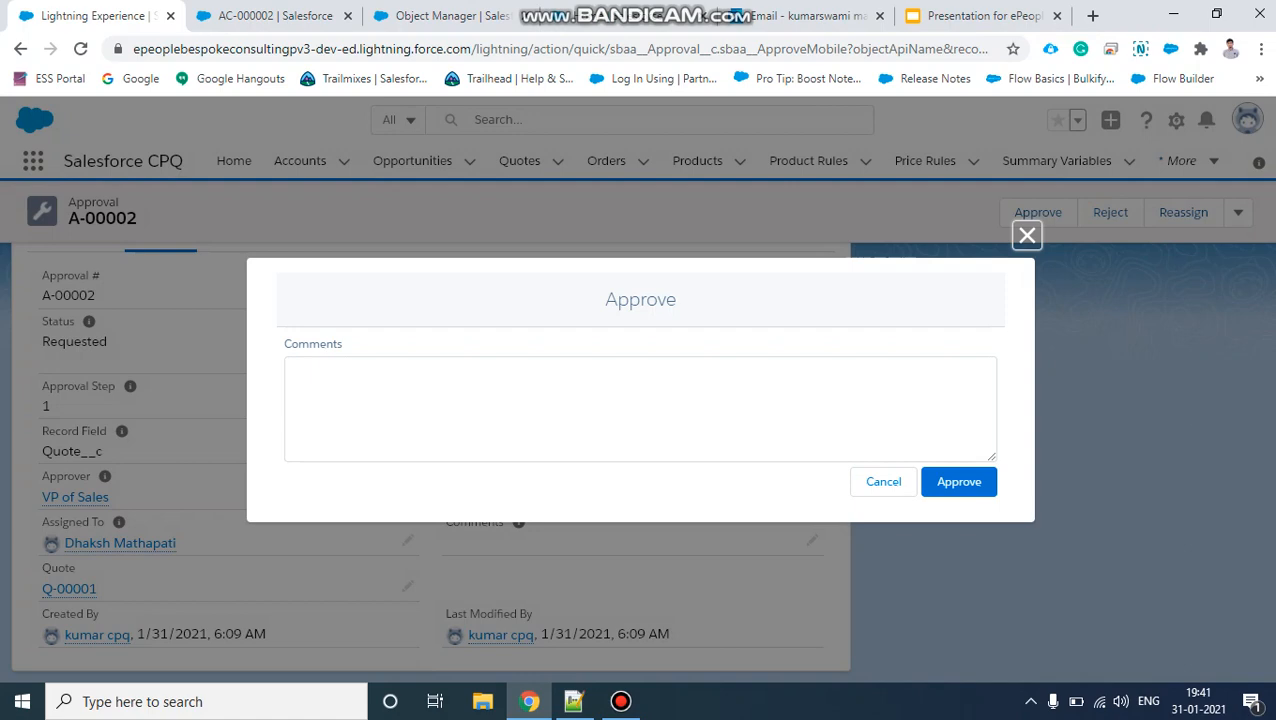
pyautogui.click(621, 701)
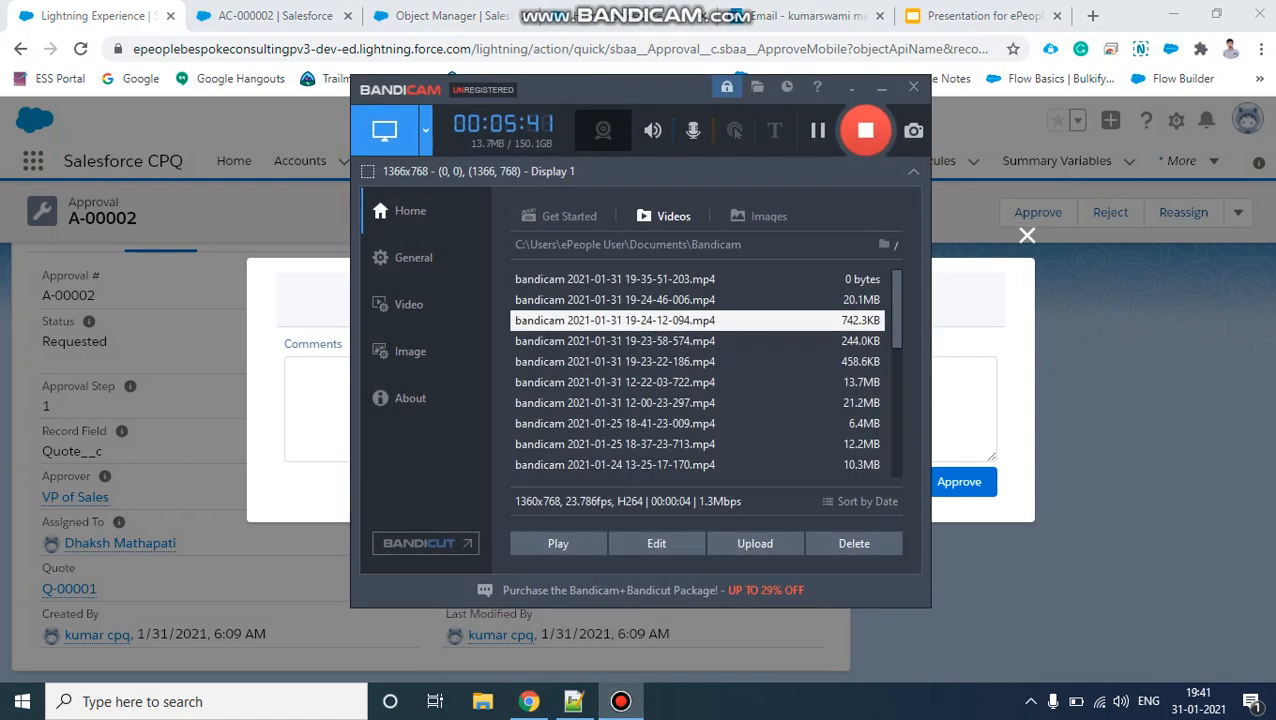